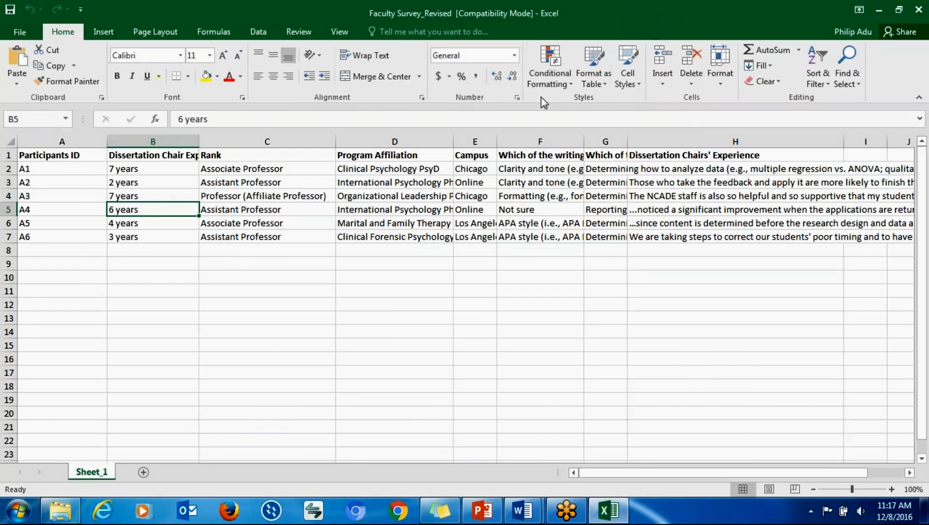
Review the participant codes listed in the Participants ID column of the faculty survey sheet.
left_click(64, 167)
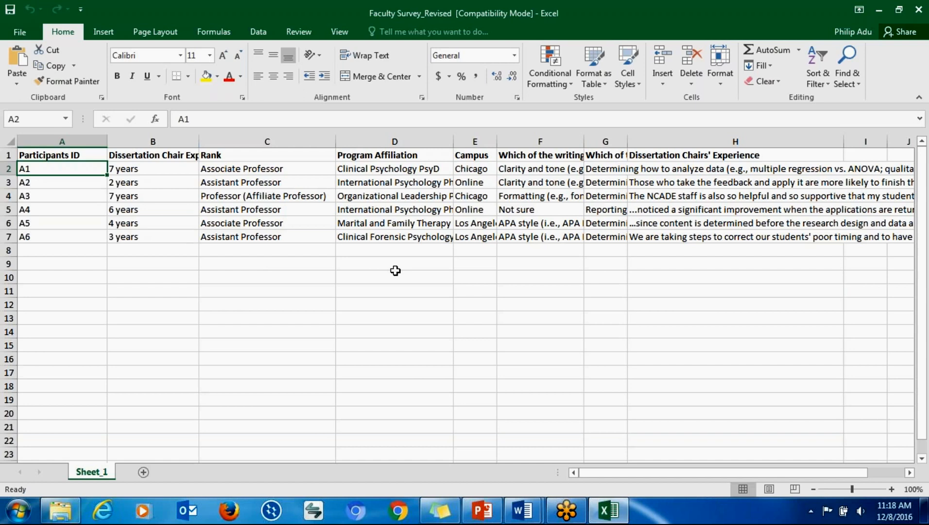
left_click(75, 250)
key("Up")
key("Up")
key("Up")
key("Up")
key("Up")
key("Up")
Examine the Dissertation Chairs' Experience responses alongside the participant codes they belong to.
left_click(692, 171)
left_click(670, 234)
left_click(661, 211)
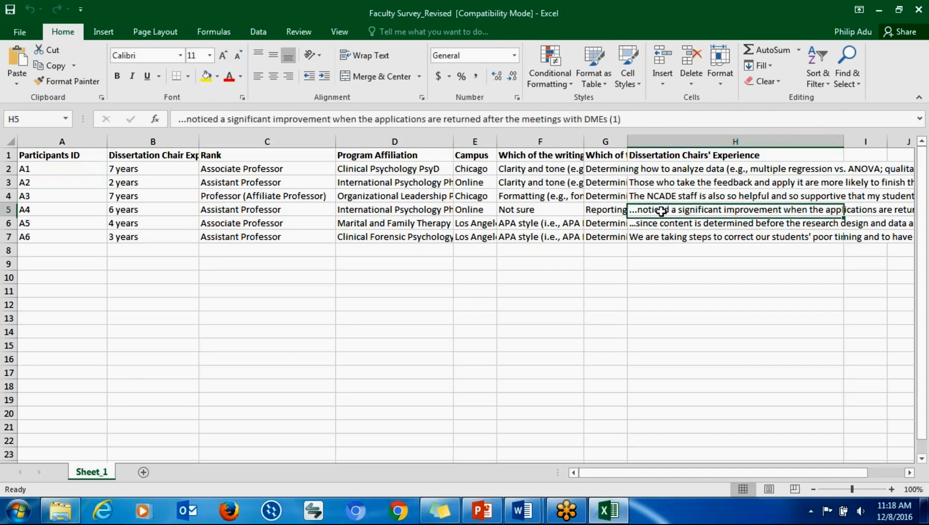
left_click(656, 183)
left_click(656, 171)
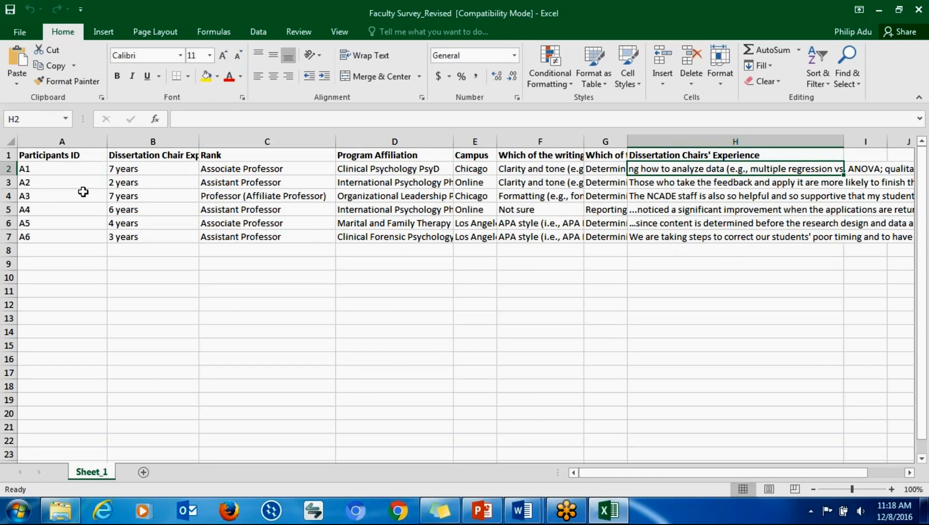
left_click_drag(66, 168, 90, 194)
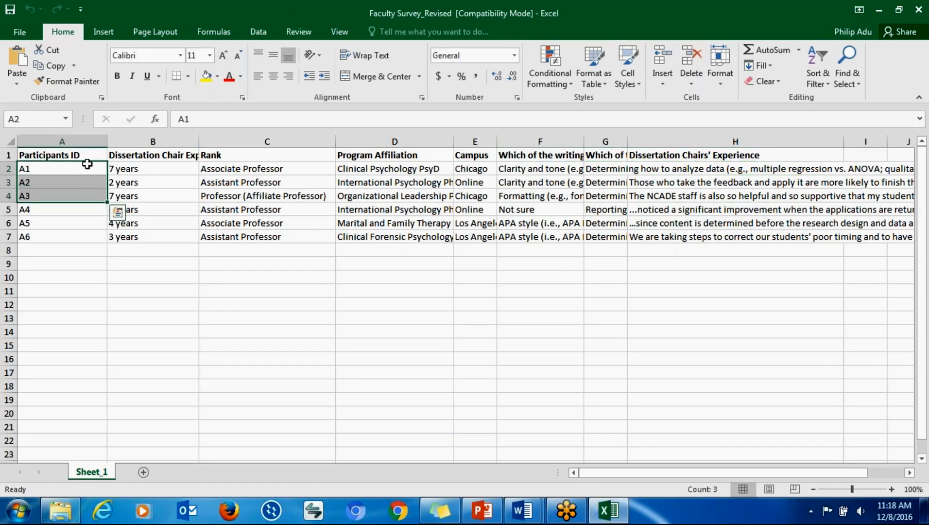
left_click(84, 209)
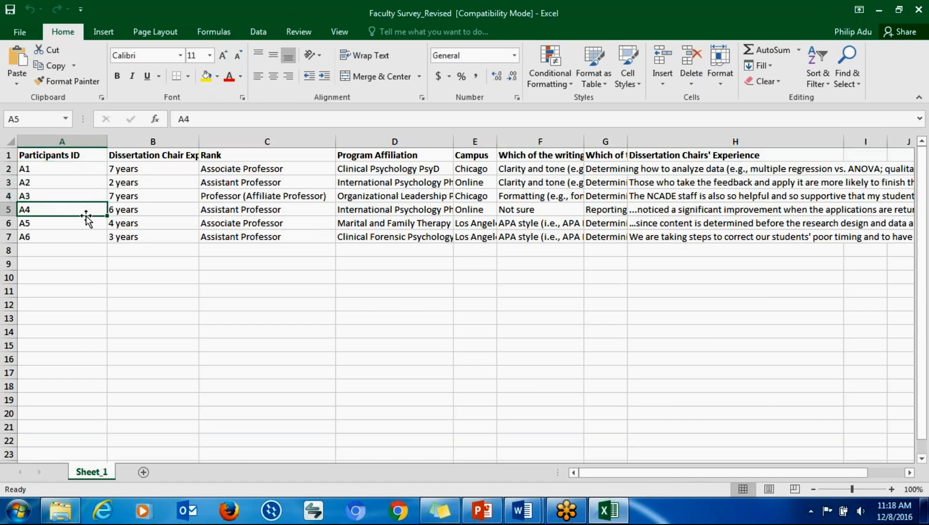
left_click(75, 171)
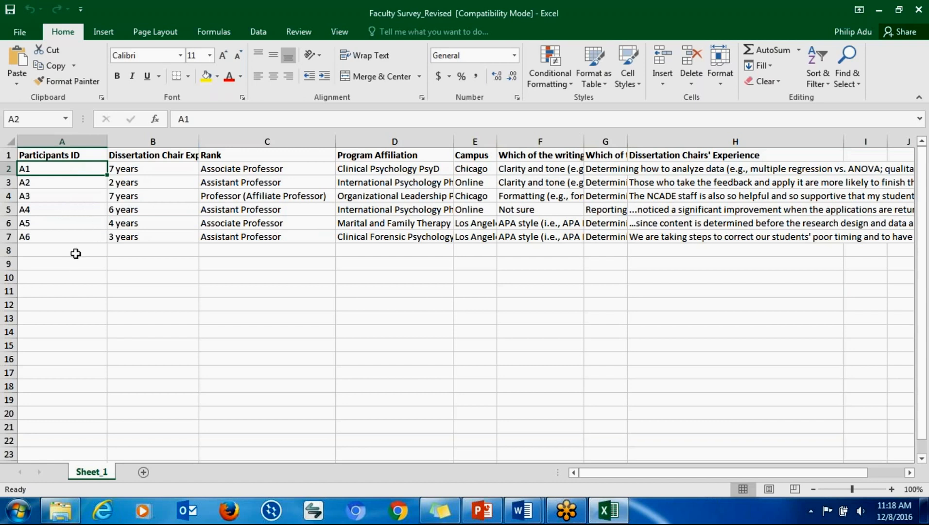
Review the experience, rank, program affiliation, writing-service and Dissertation Chairs' Experience columns across the sheet.
left_click(143, 155)
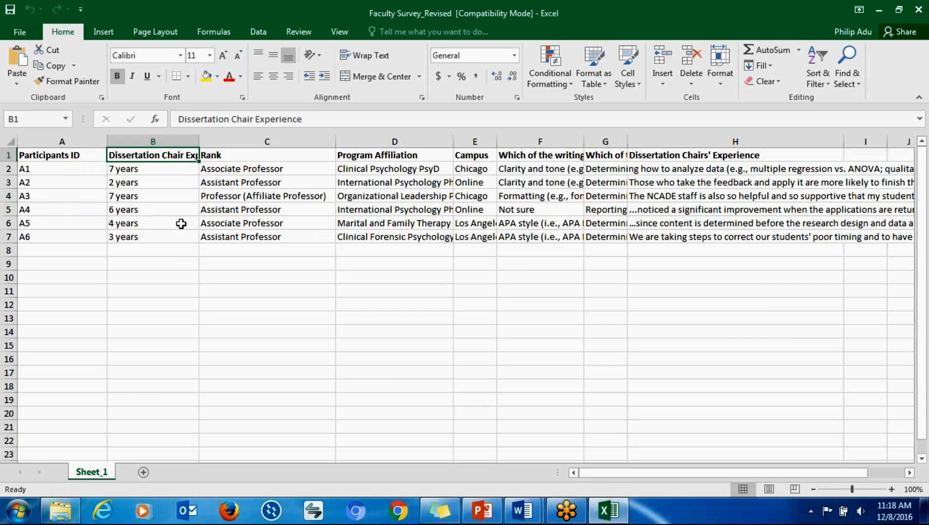
left_click(286, 168)
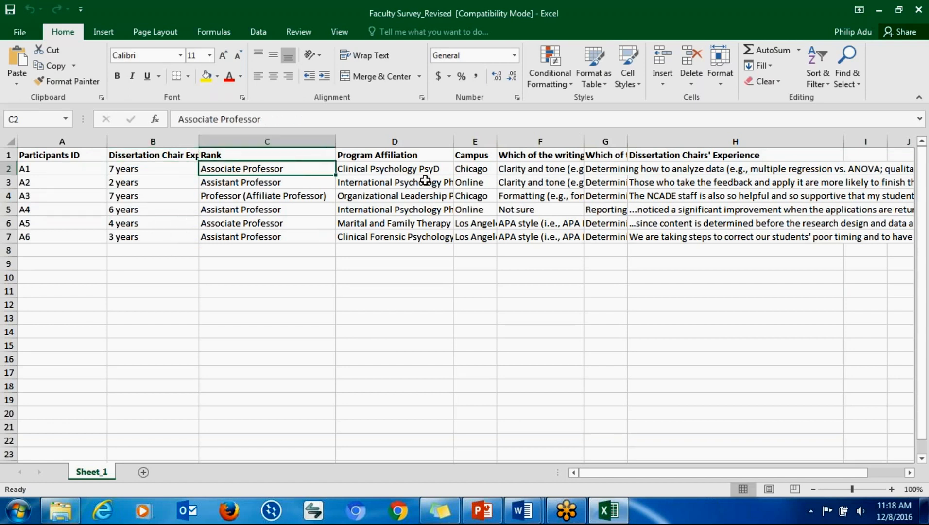
left_click(392, 165)
left_click_drag(500, 169, 520, 160)
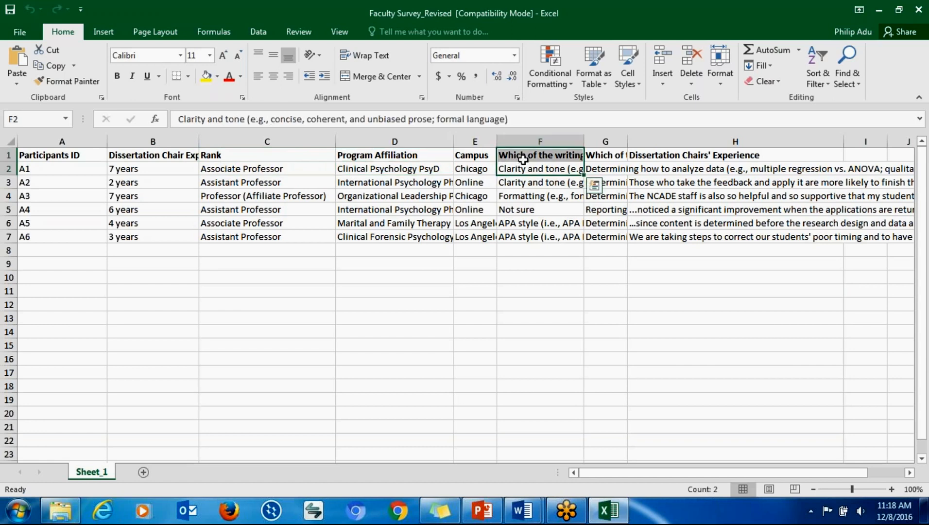
left_click(682, 195)
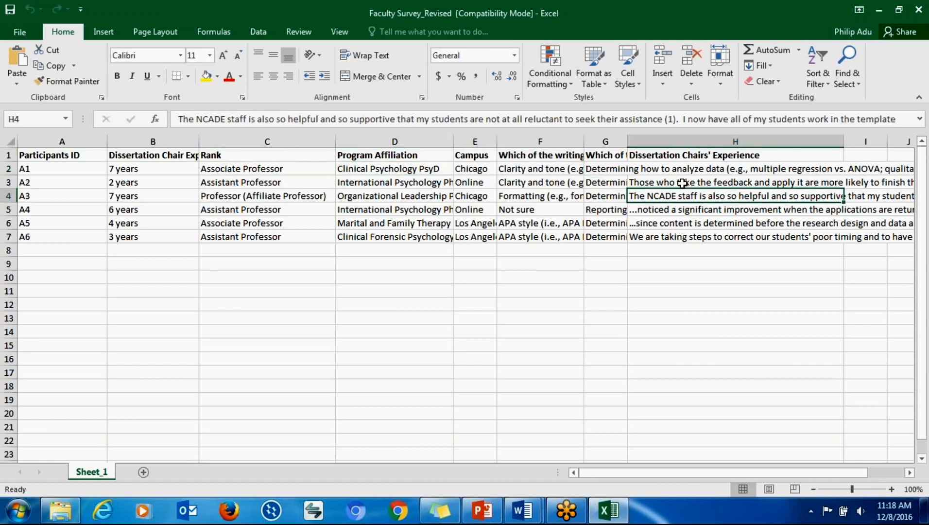
left_click(666, 153)
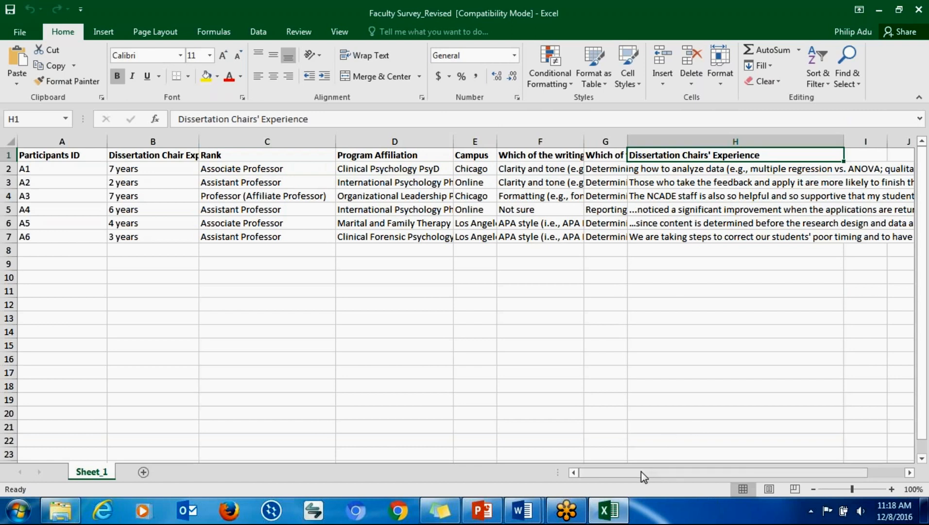
left_click_drag(641, 470, 673, 470)
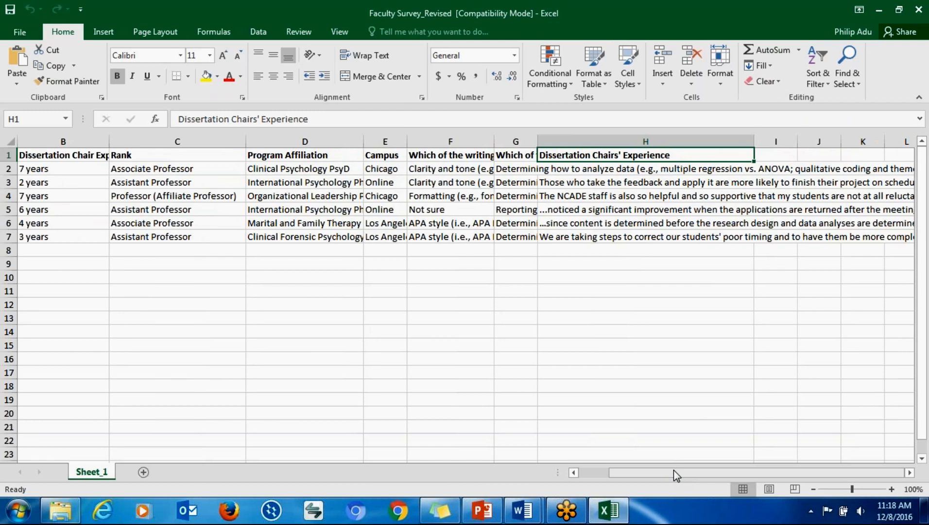
Switch to the Word demonstration document and examine the example research question under STEP 1.
mouse_move(527, 511)
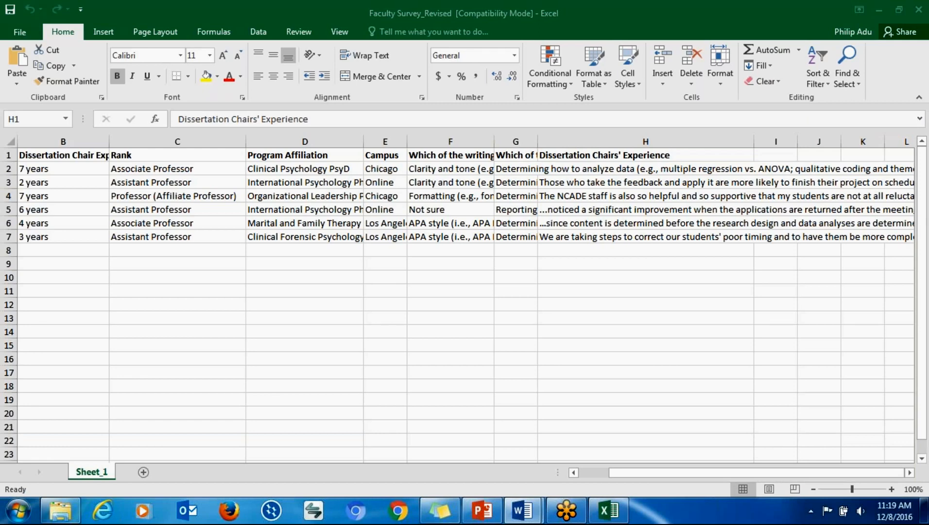
left_click_drag(928, 134, 446, 120)
left_click(719, 128)
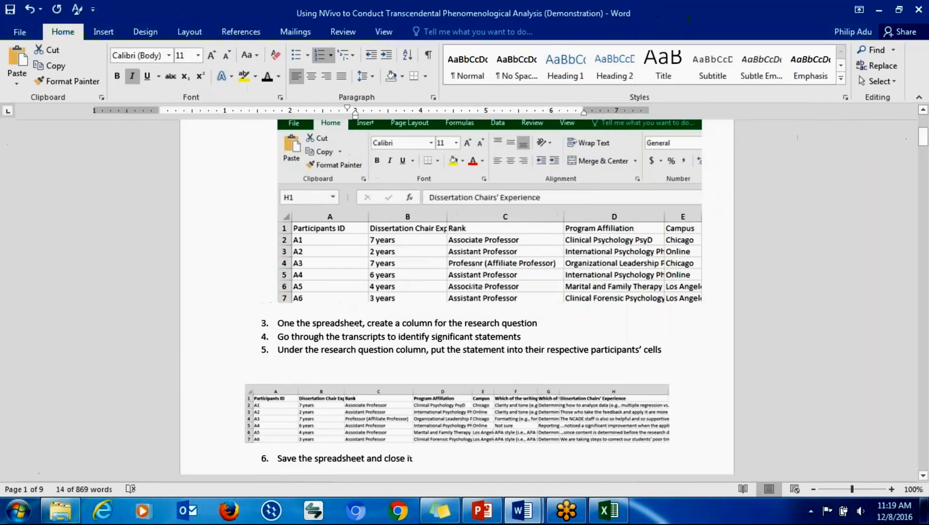
left_click_drag(922, 144, 912, 119)
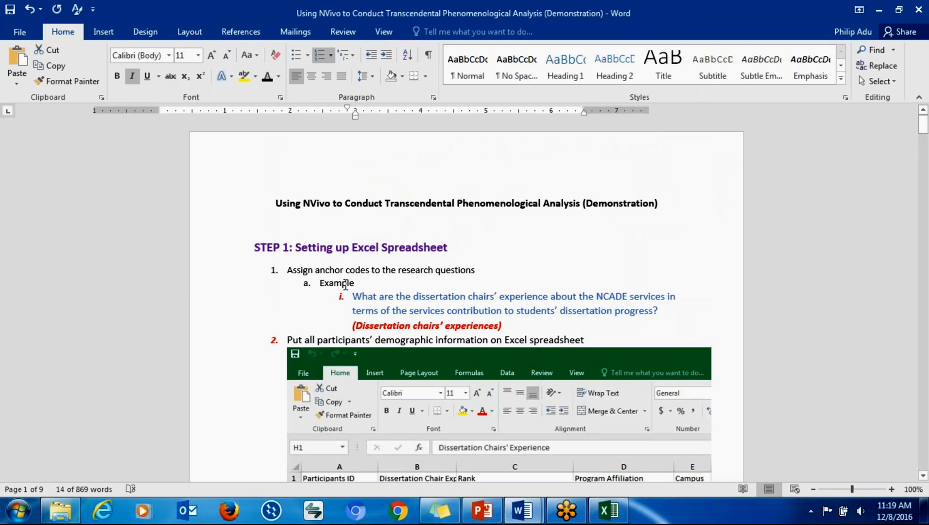
left_click_drag(352, 298, 658, 311)
left_click(434, 296)
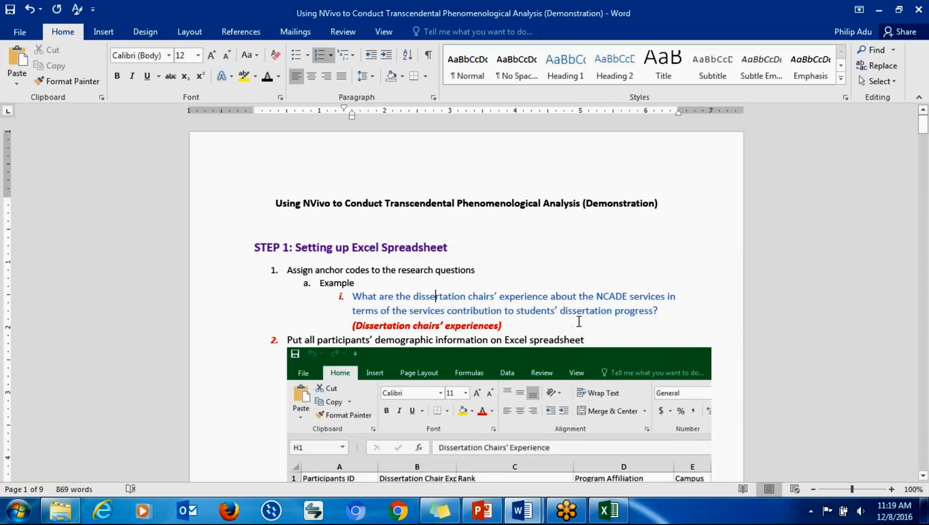
left_click_drag(660, 311, 447, 311)
left_click_drag(352, 304, 613, 313)
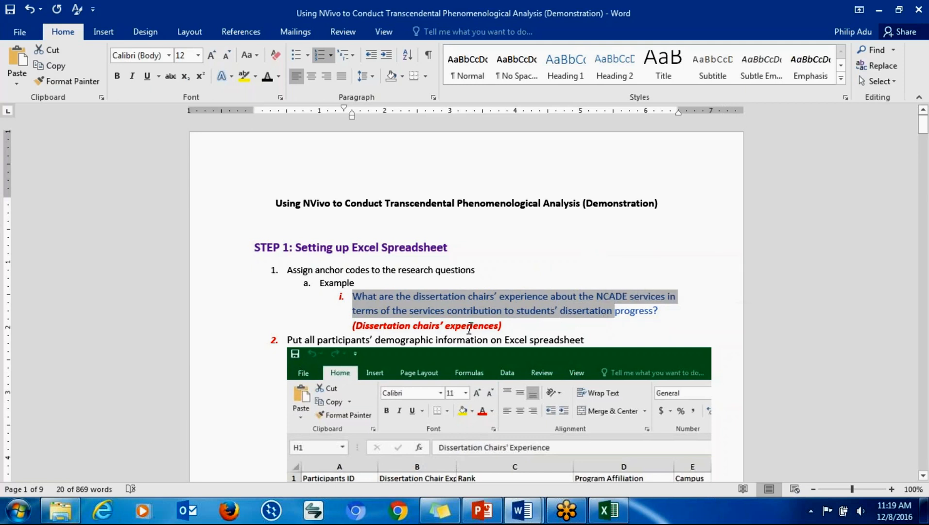
Compare the anchor code "Dissertation chairs' experiences" with the wording of its research question.
left_click(486, 325)
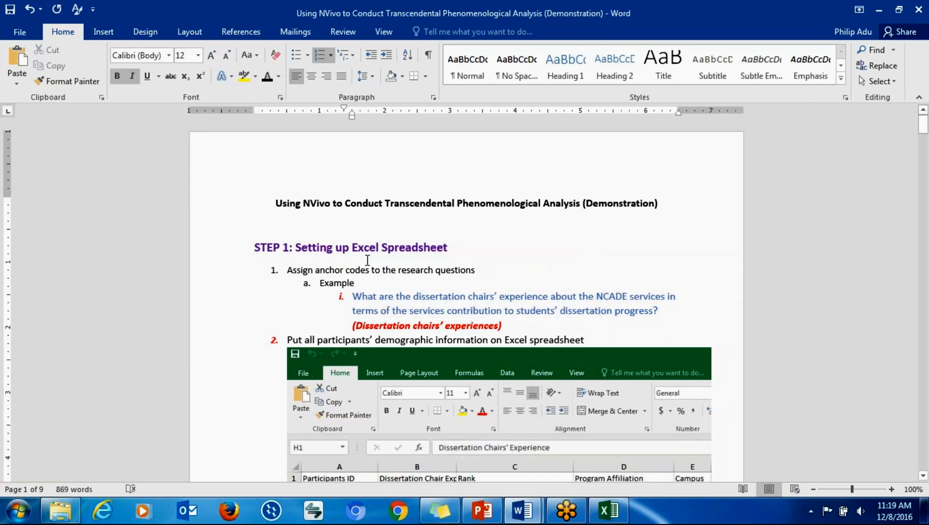
left_click_drag(363, 325, 499, 325)
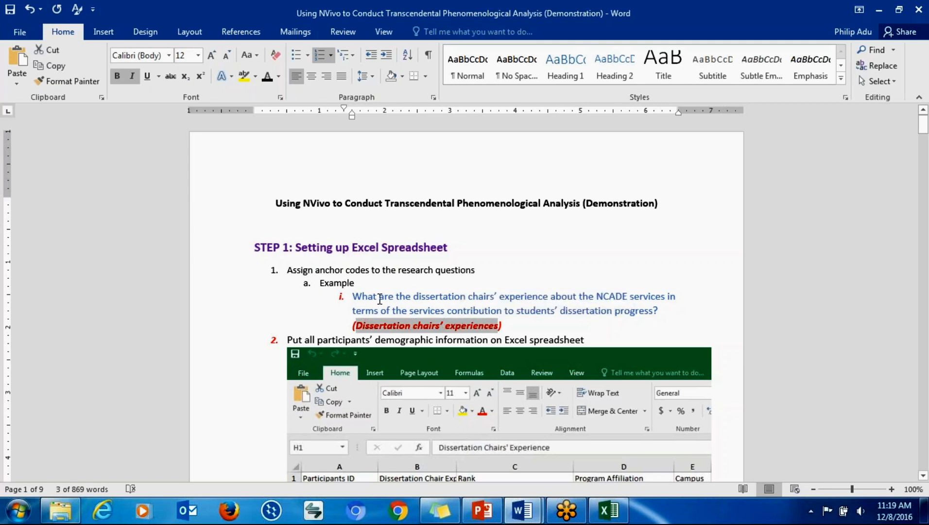
left_click_drag(379, 298, 412, 297)
left_click_drag(369, 325, 402, 324)
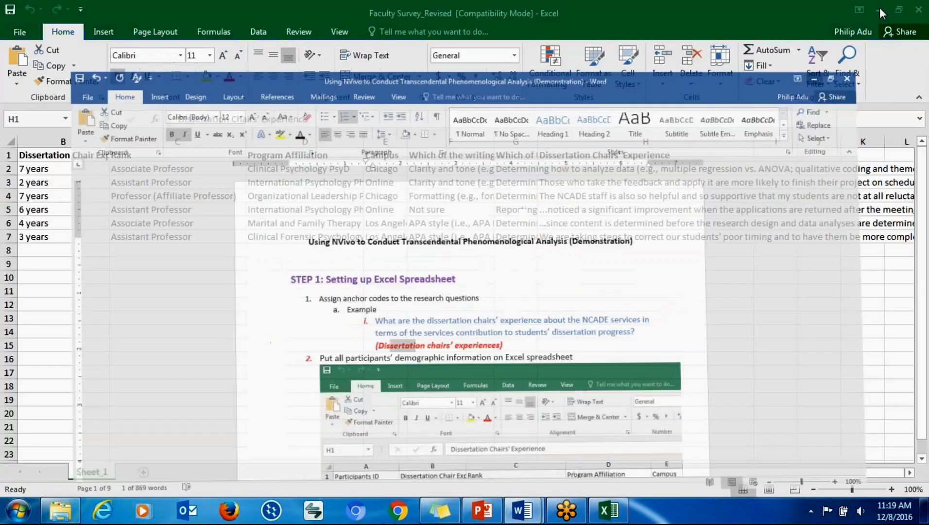
Return to the Excel survey sheet and review the demographic and service-use columns up to the Dissertation Chairs' Experience heading.
left_click(878, 10)
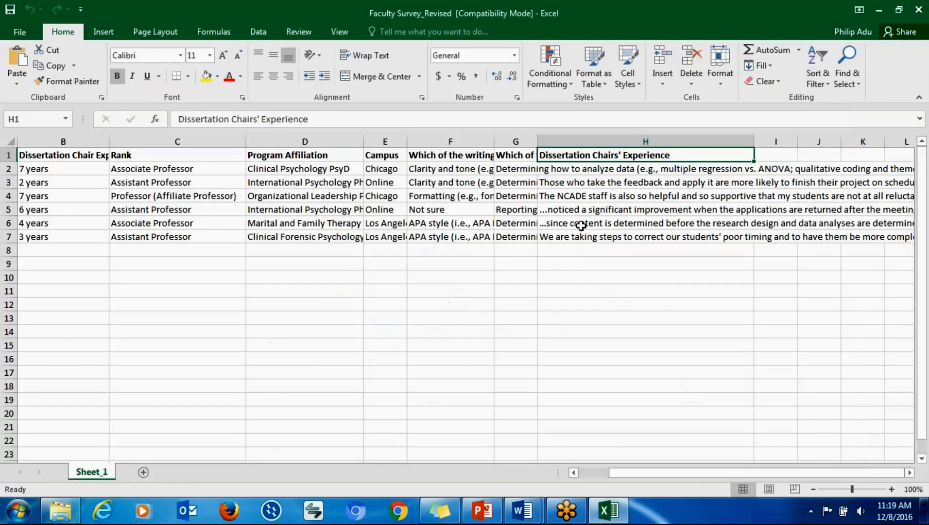
left_click_drag(56, 154, 463, 234)
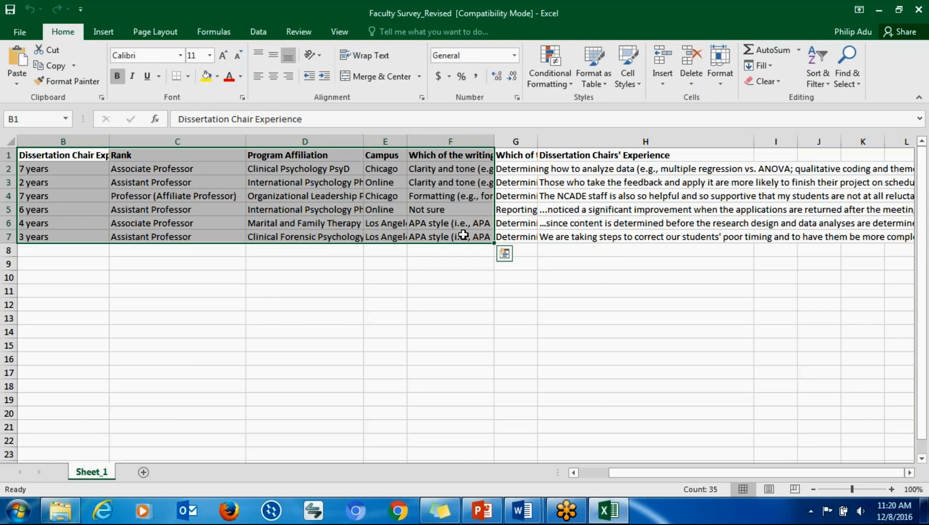
left_click(444, 265)
left_click(466, 170)
left_click(226, 207)
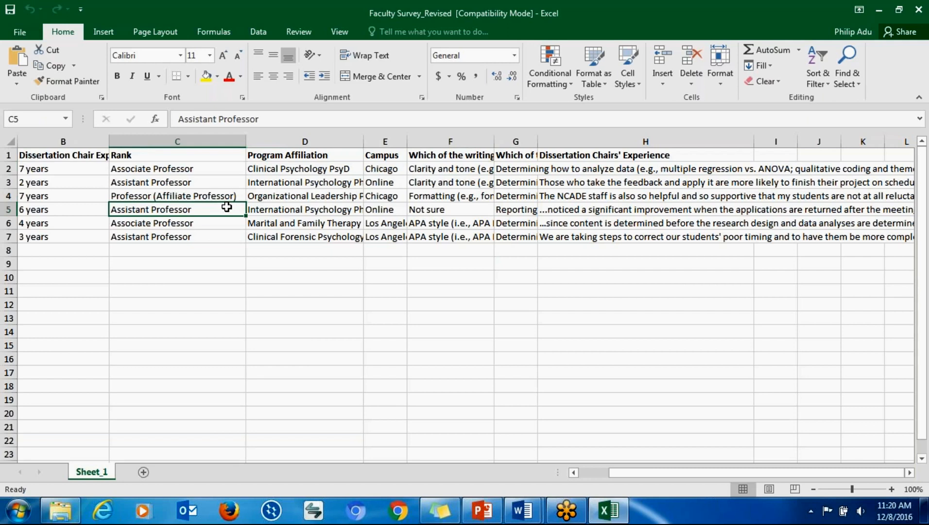
left_click(526, 155)
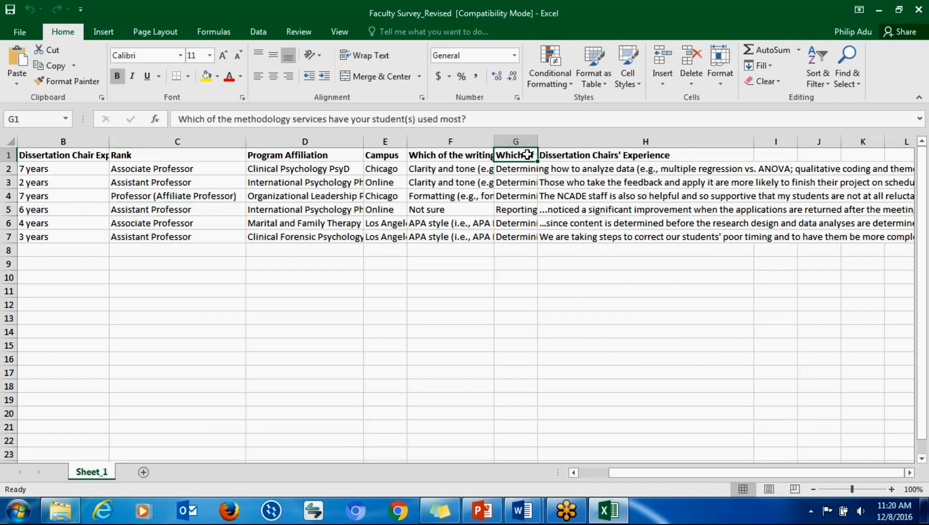
left_click(571, 156)
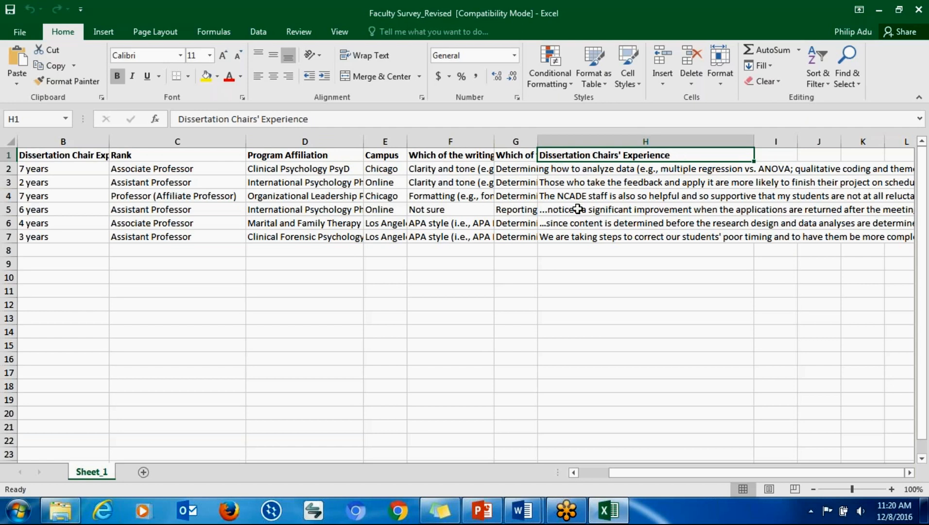
Examine the participants' significant statements in column H, viewing the statement in H3 in full.
left_click(569, 221)
left_click(570, 170)
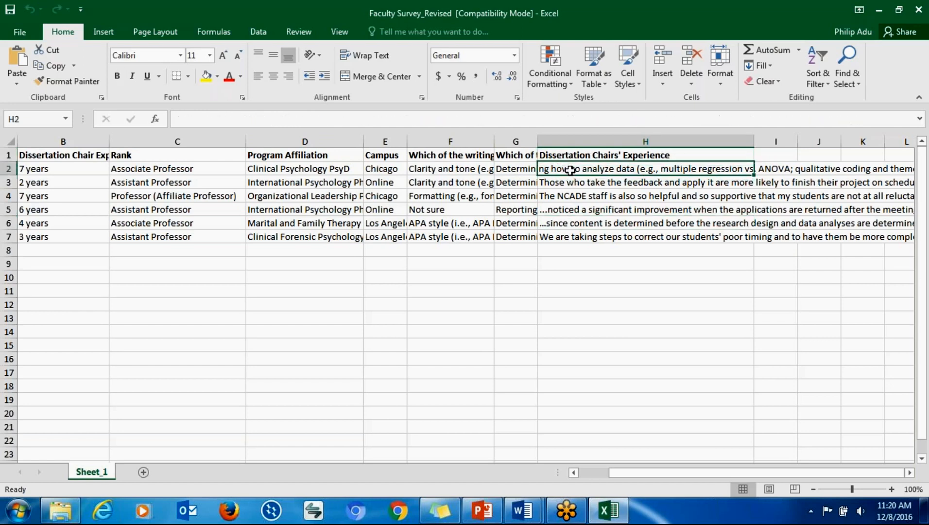
left_click(472, 345)
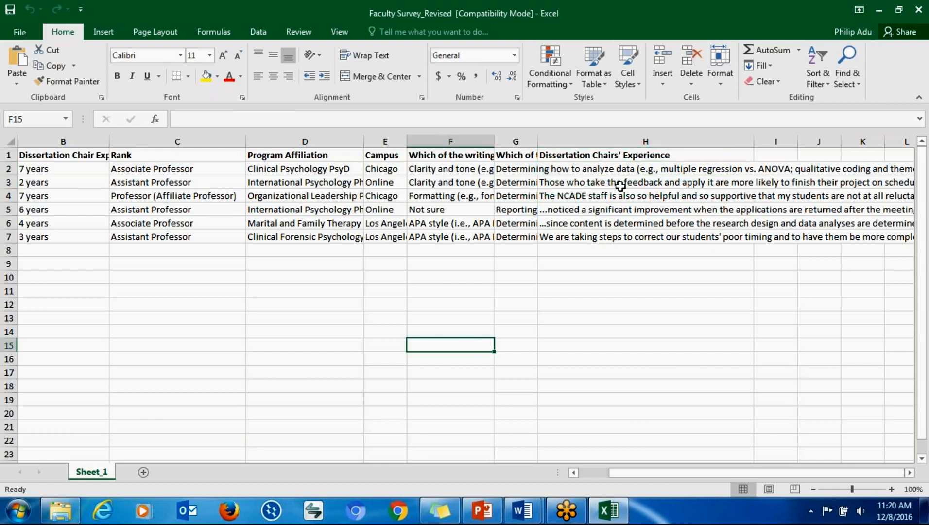
left_click(613, 168)
left_click(634, 201)
left_click(619, 185)
double_click(619, 185)
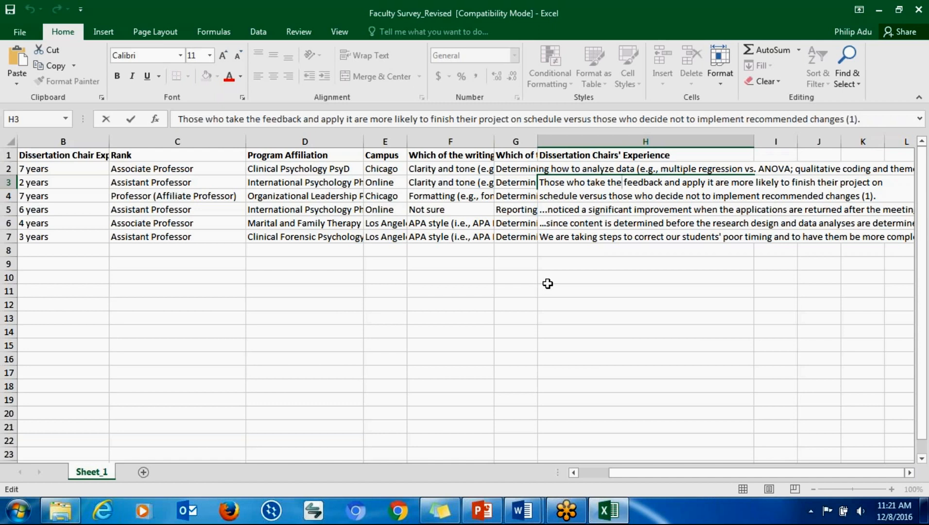
left_click(636, 233)
Match the statement in H3 with participant A2 in the same row.
left_click(568, 183)
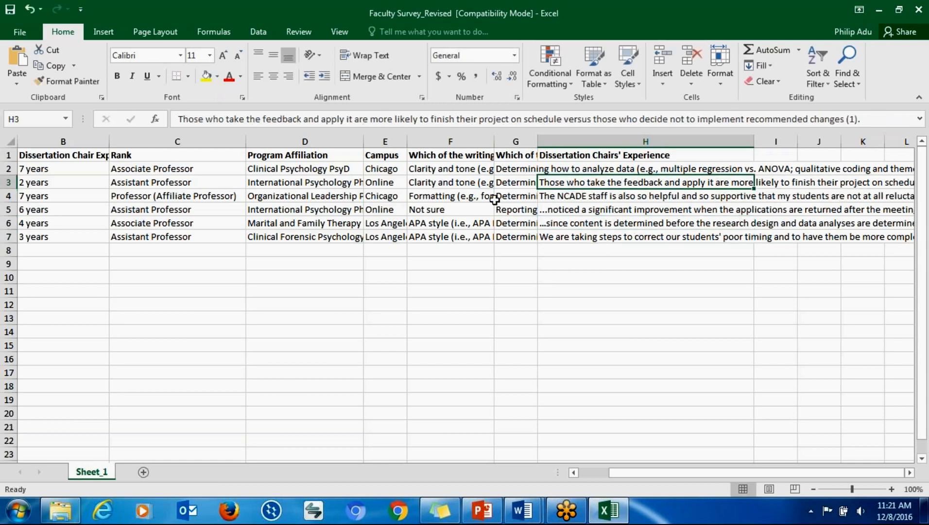
left_click(64, 183)
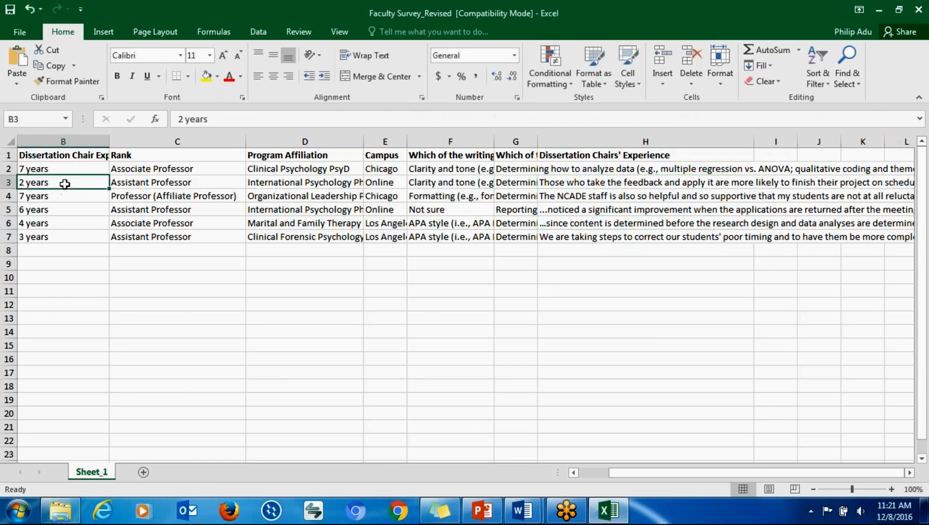
key("Left")
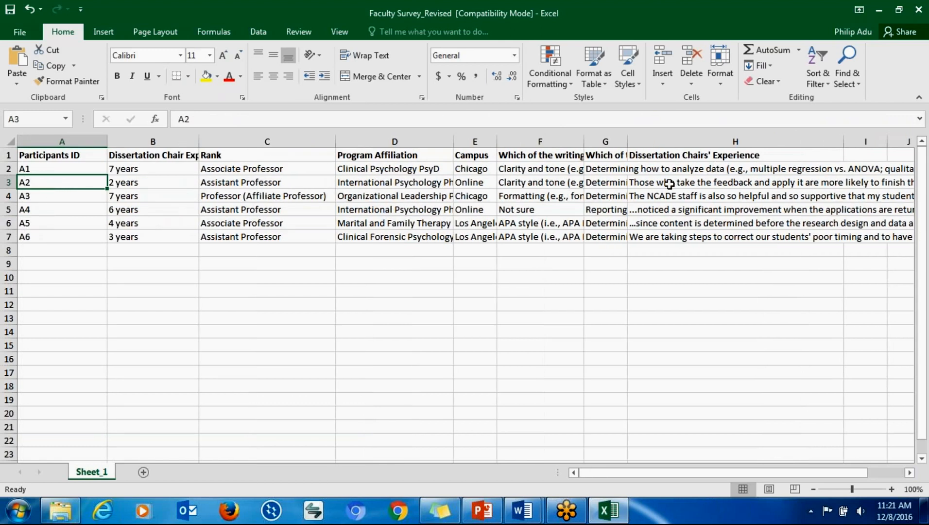
left_click(680, 182)
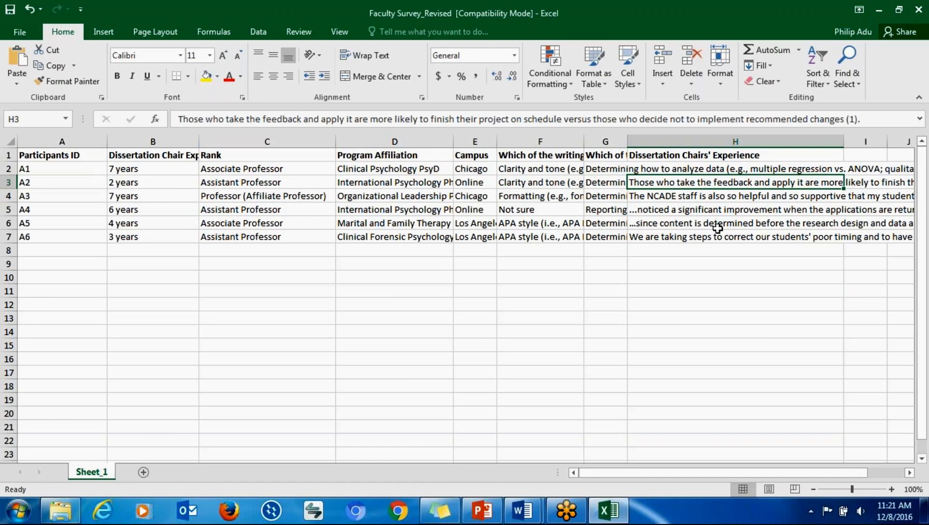
Examine the separate significant statements in participant A3's cell H4, followed by participant A4's statement in H5.
left_click(688, 196)
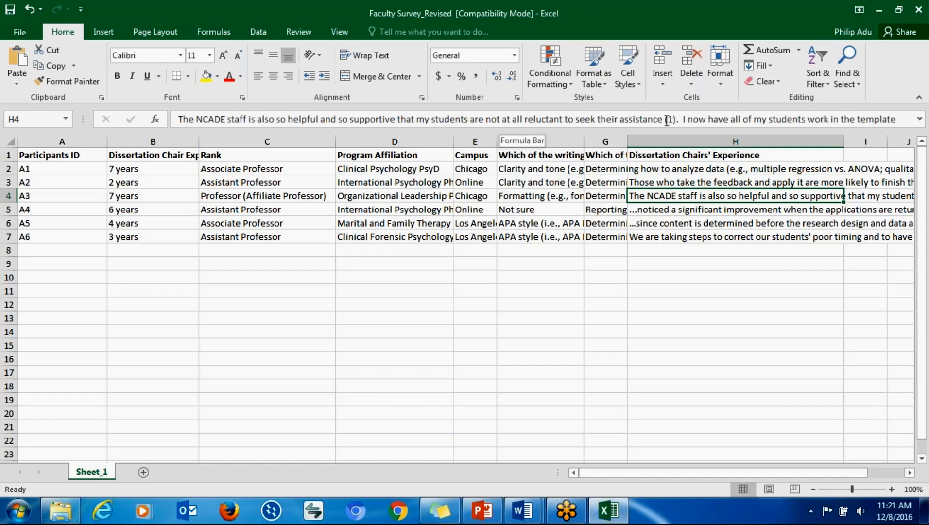
left_click_drag(678, 120, 244, 120)
left_click_drag(682, 119, 896, 120)
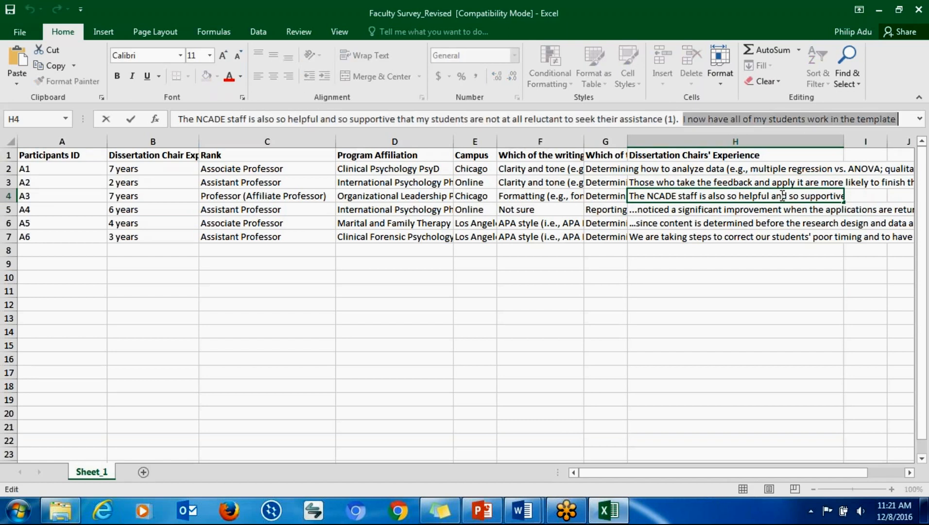
left_click(739, 215)
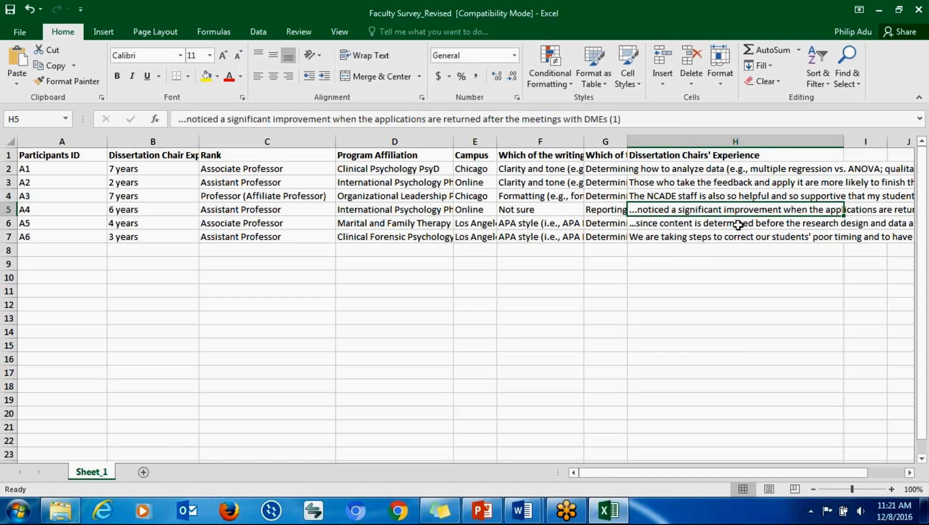
Examine participant A5's statement in H6 and the two separate significant statements of participant A6 in H7.
left_click(739, 225)
double_click(744, 240)
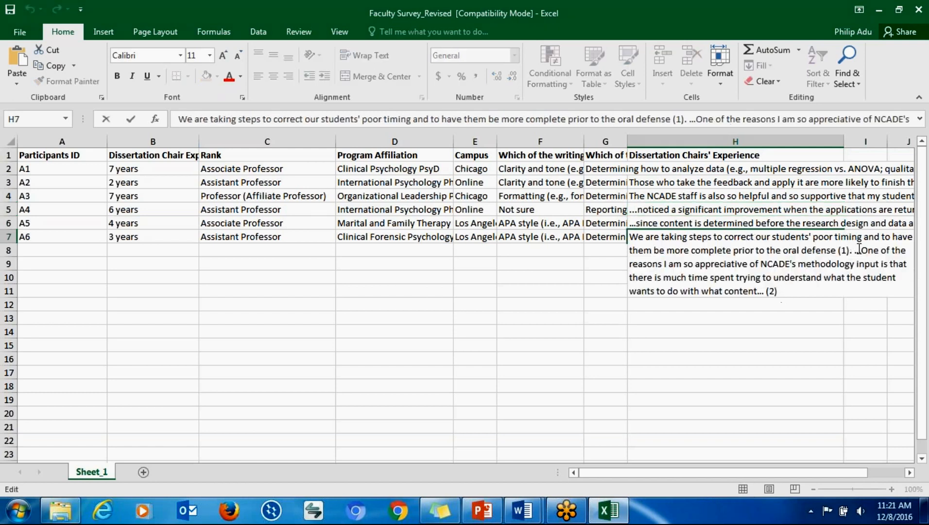
left_click_drag(855, 250, 628, 237)
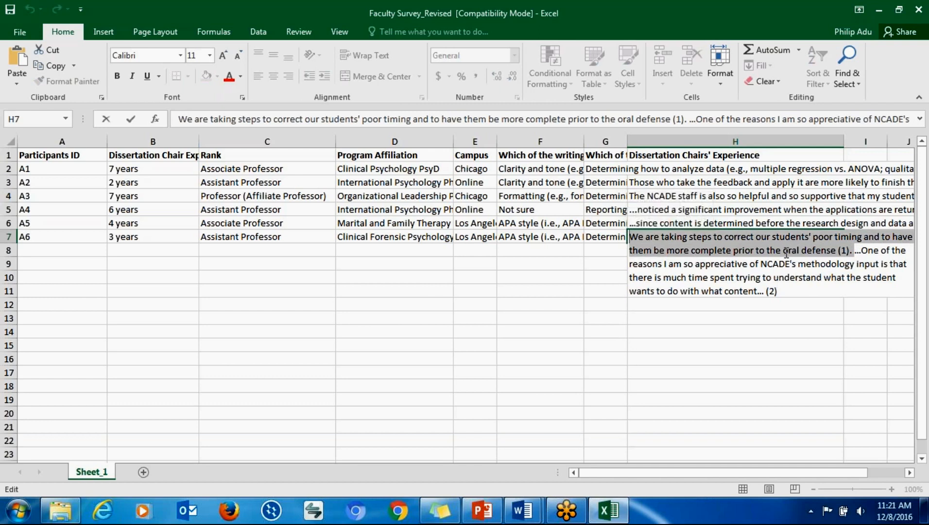
left_click(861, 251)
left_click_drag(861, 250, 840, 300)
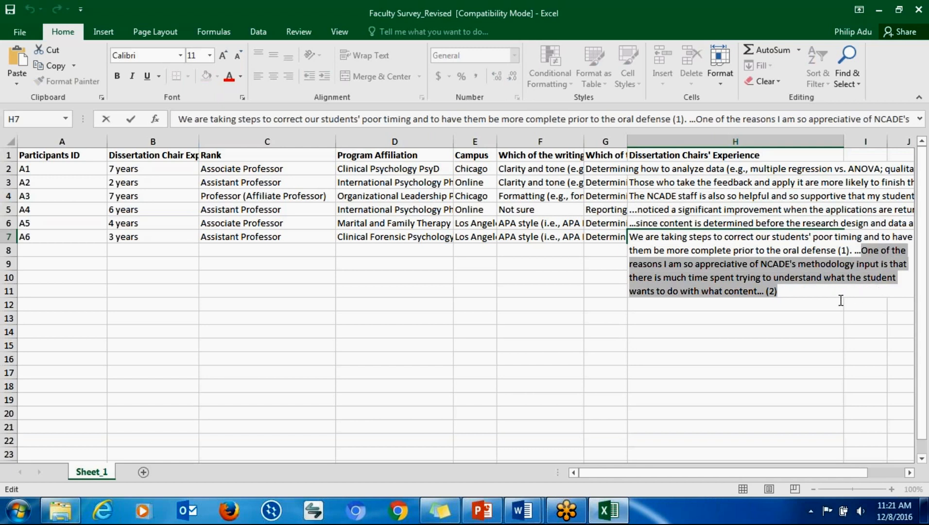
left_click(779, 302)
left_click(791, 237)
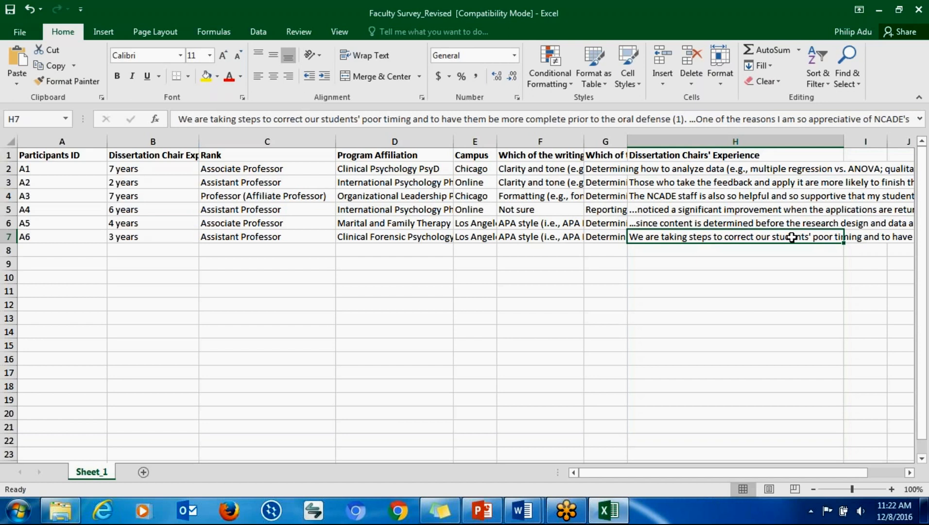
Compare the participants' statements down the Dissertation Chairs' Experience column, from H2 to H7.
left_click_drag(763, 184, 759, 175)
left_click(771, 233)
left_click(714, 171)
left_click(722, 209)
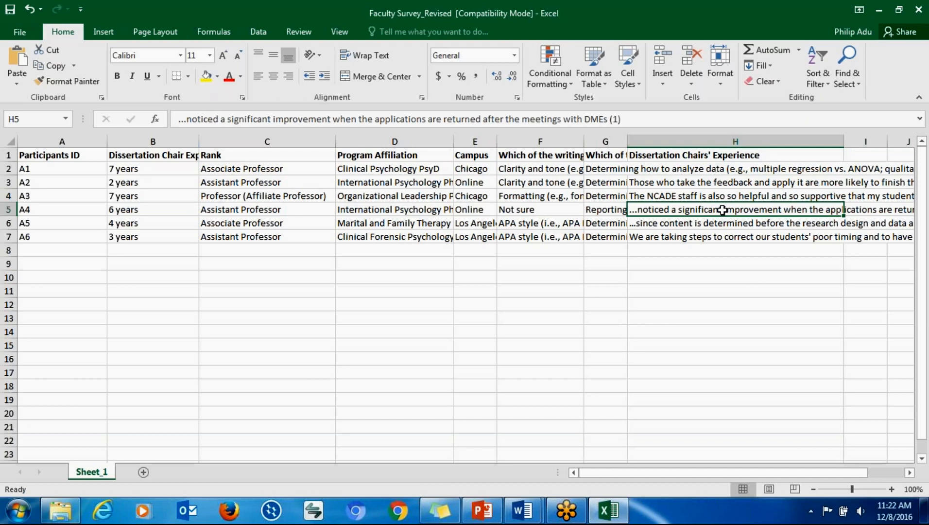
Switch to the PowerPoint slide on Stage 2: Phenomenological Reduction and review the first two practical application steps.
left_click(481, 510)
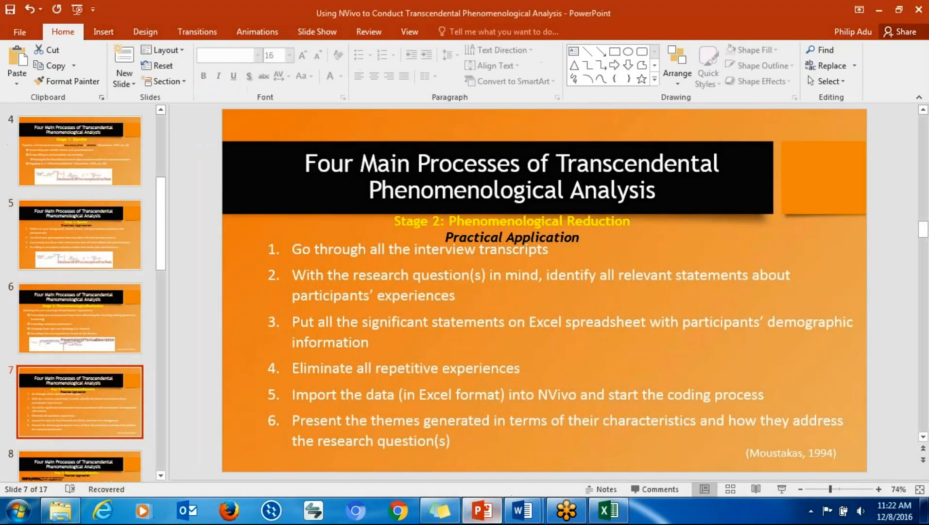
left_click(303, 250)
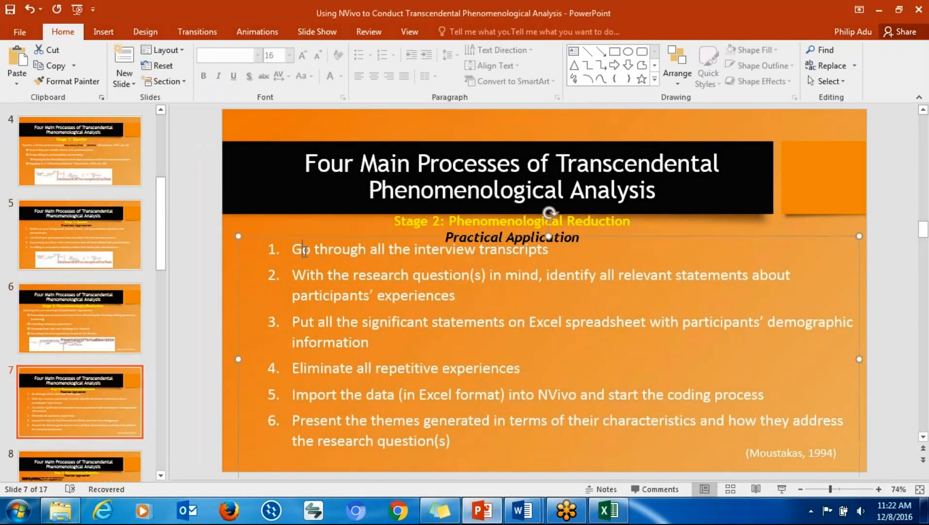
left_click_drag(303, 250, 540, 257)
left_click_drag(294, 276, 500, 290)
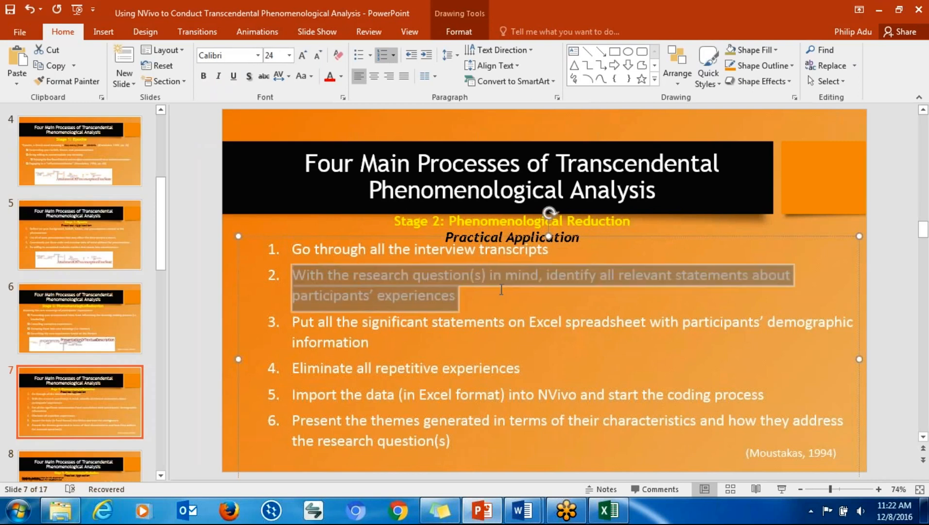
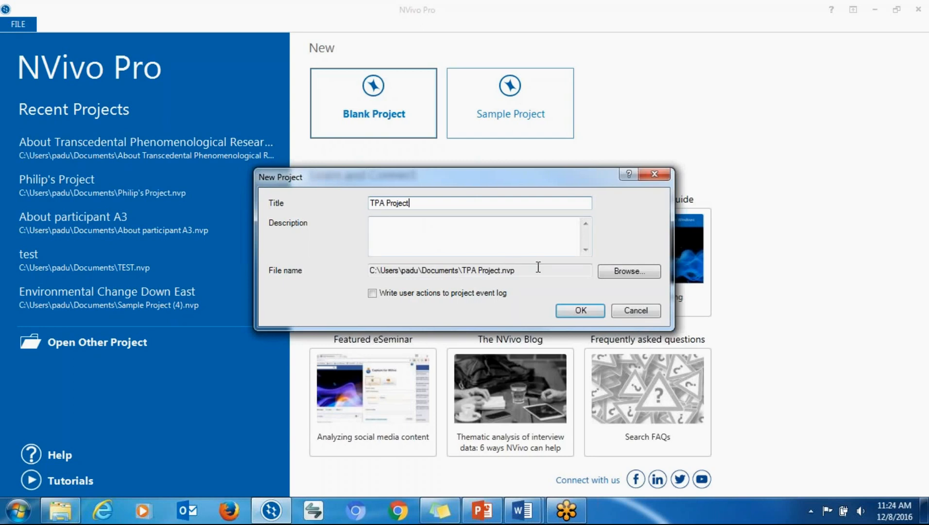
Create the new NVivo project titled TPA Project and close its Quick Start Steps page.
left_click(579, 311)
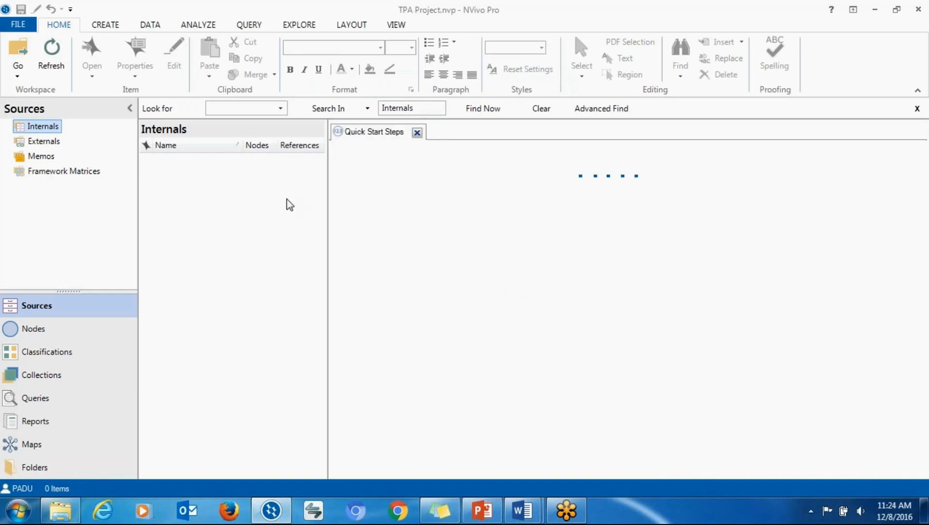
left_click(416, 135)
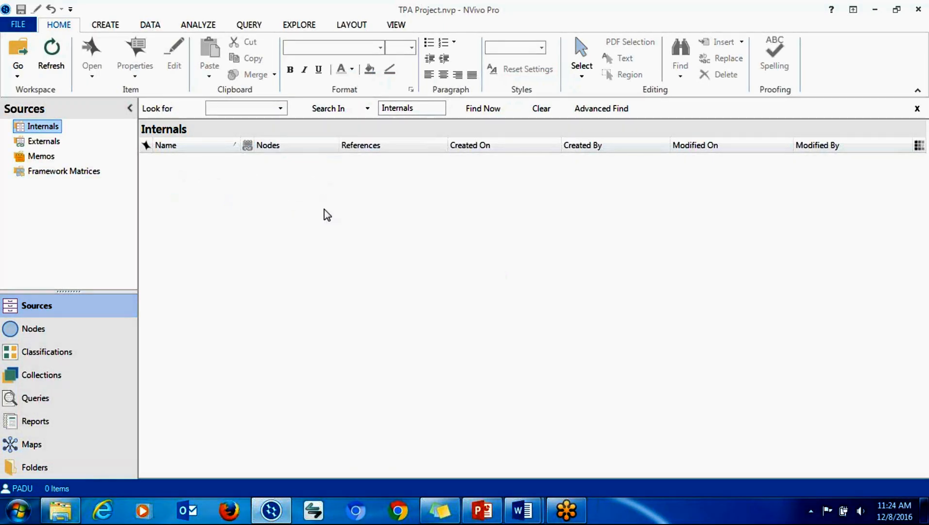
Bring up the Word demonstration document and move its window aside so the NVivo project stays in view.
left_click(522, 510)
left_click(469, 453)
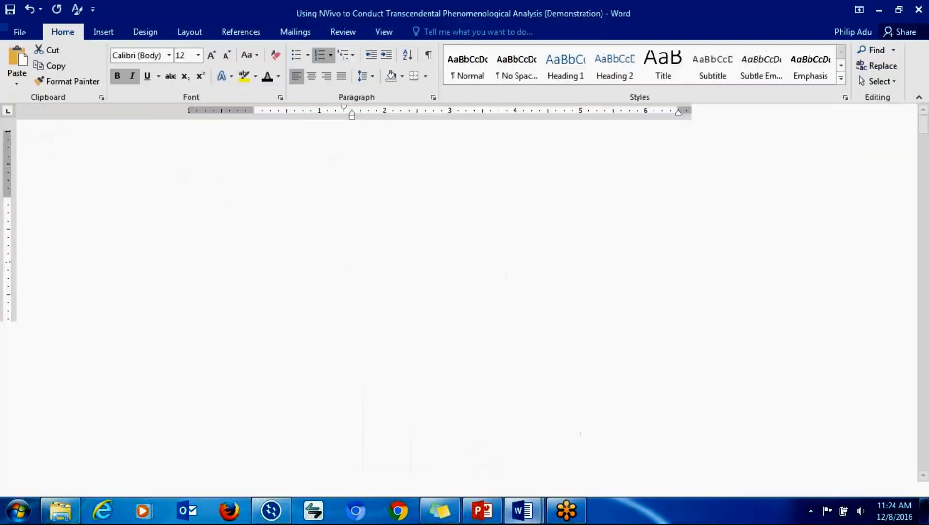
left_click_drag(552, 11, 928, 11)
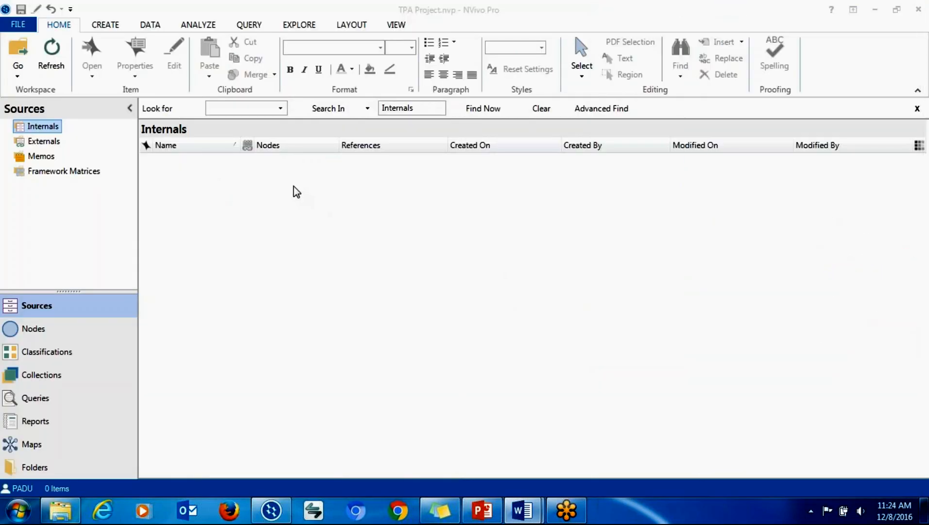
Start a survey import from a Microsoft Excel file, choosing Faculty Survey_Revised from the Documents library.
left_click(152, 27)
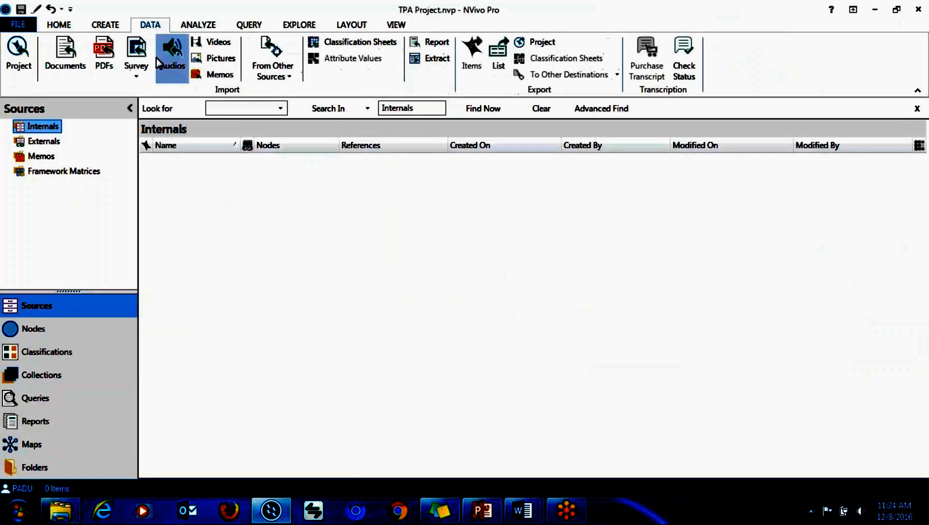
left_click(138, 76)
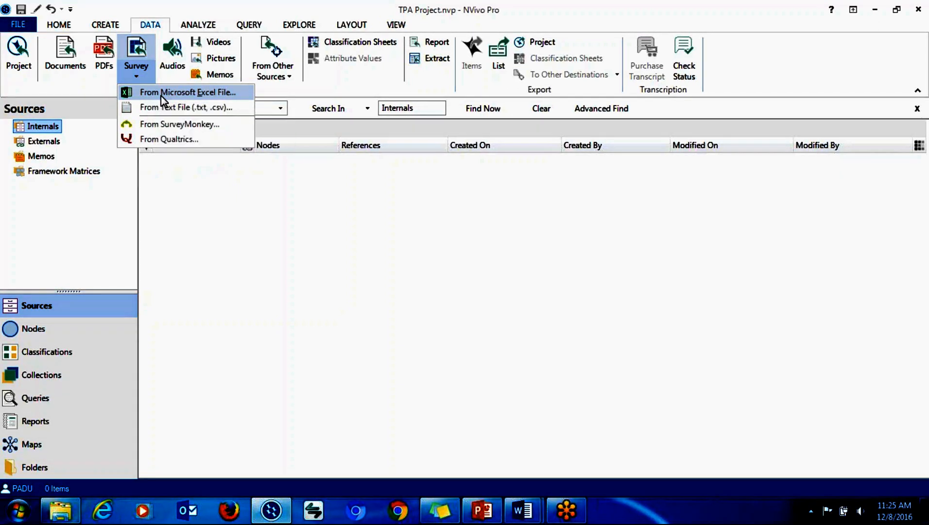
left_click(162, 92)
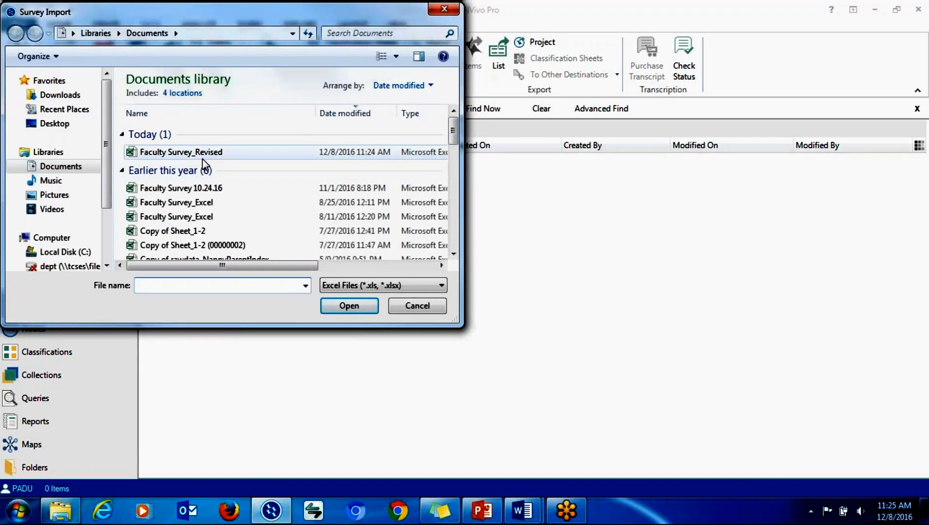
left_click(204, 153)
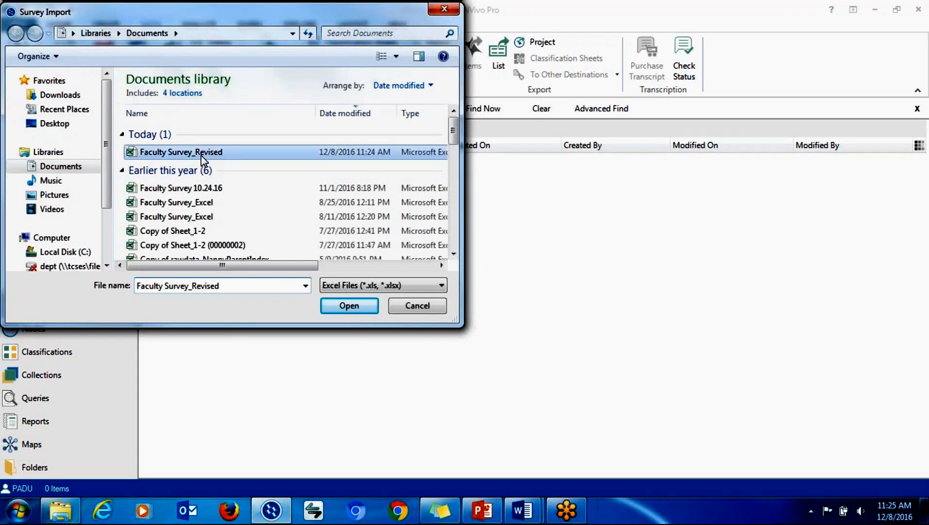
double_click(251, 151)
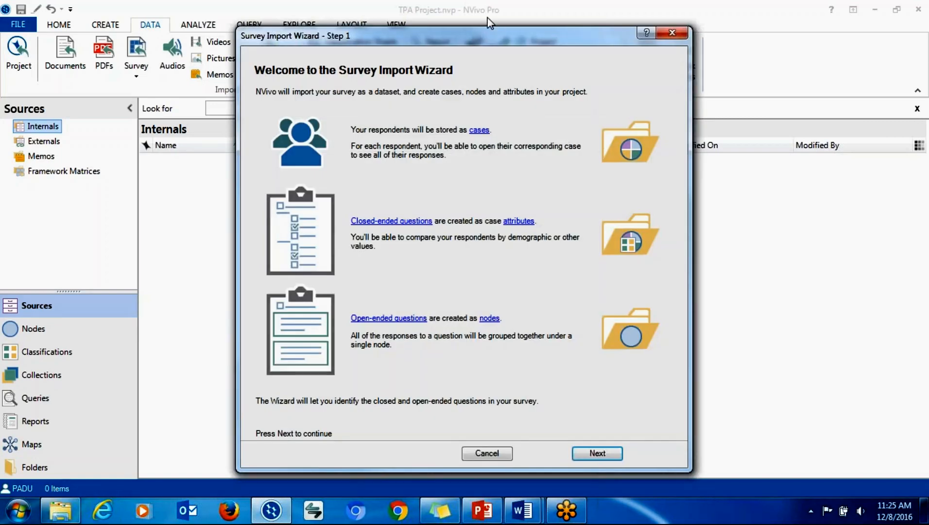
Accept one header row, Month Day Year dates, Participants ID as the unique case ID and the Survey Respondent classification in the import wizard.
left_click_drag(501, 35, 406, 9)
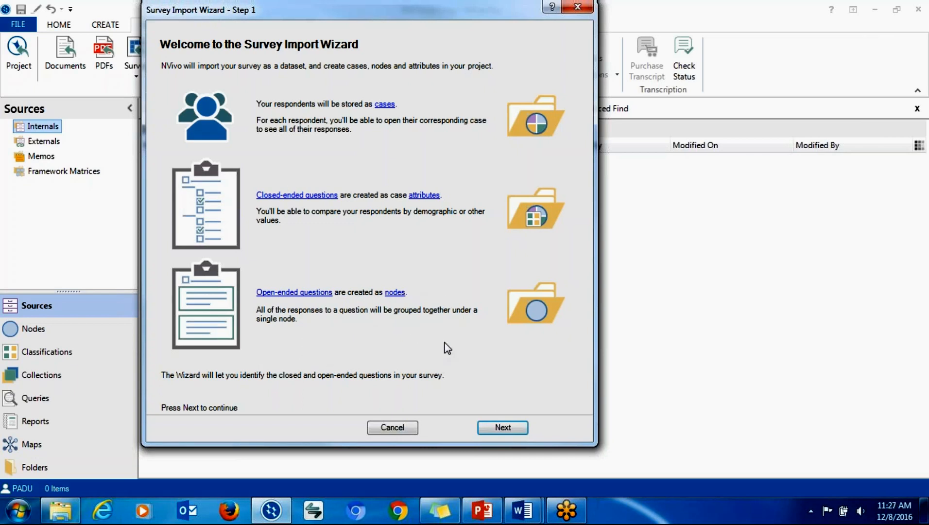
left_click(485, 426)
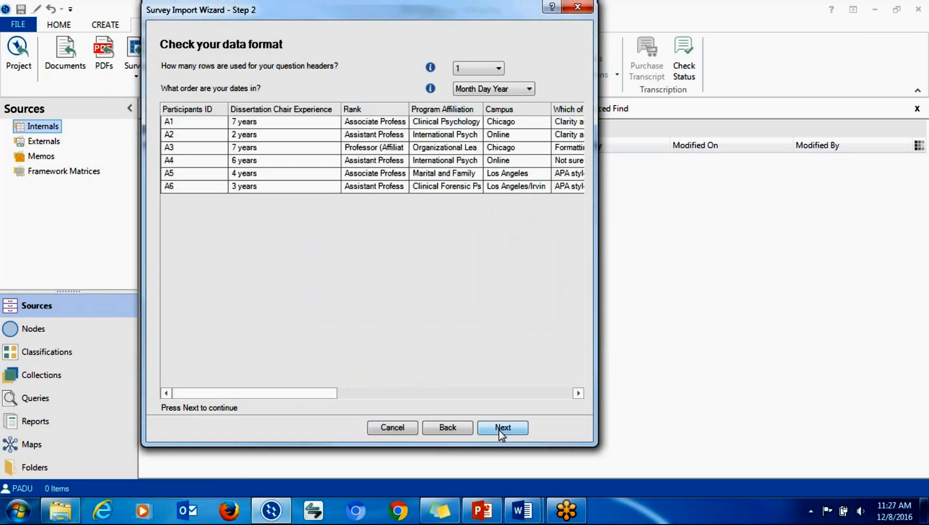
left_click_drag(245, 391, 313, 385)
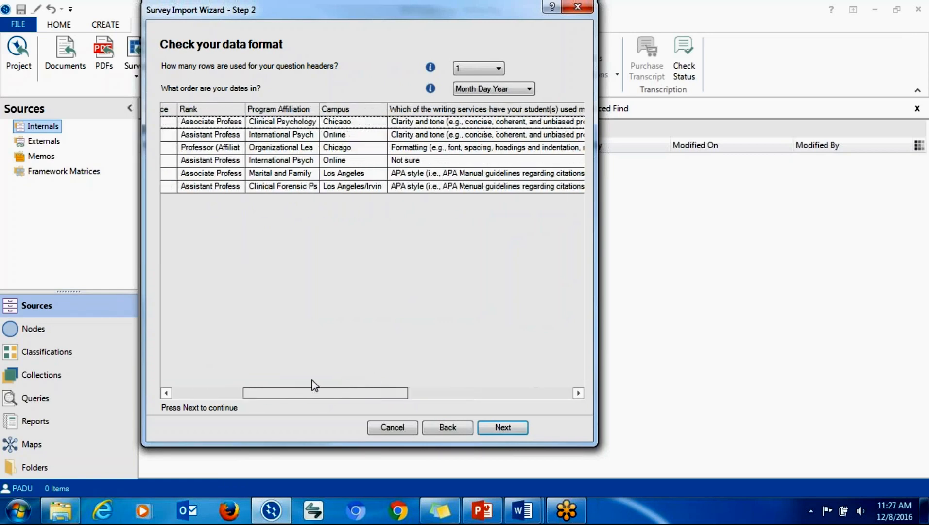
left_click(515, 426)
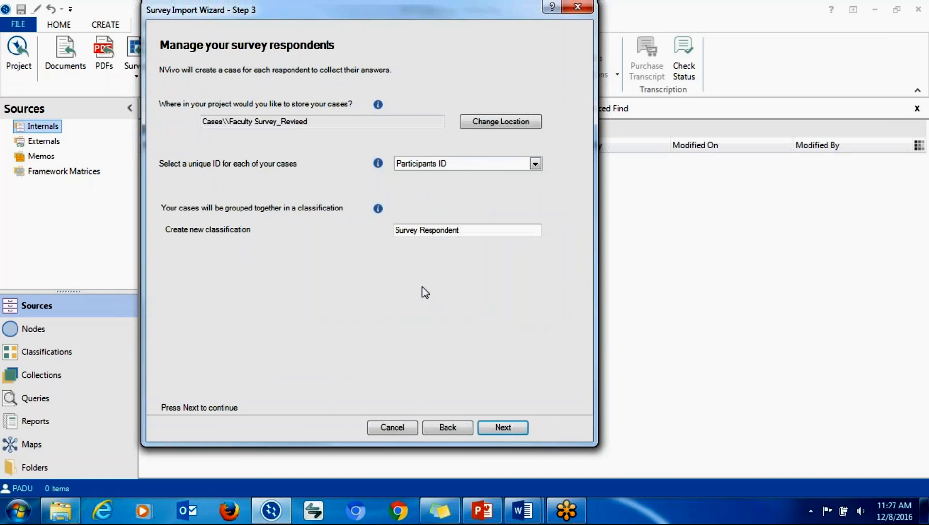
left_click(500, 426)
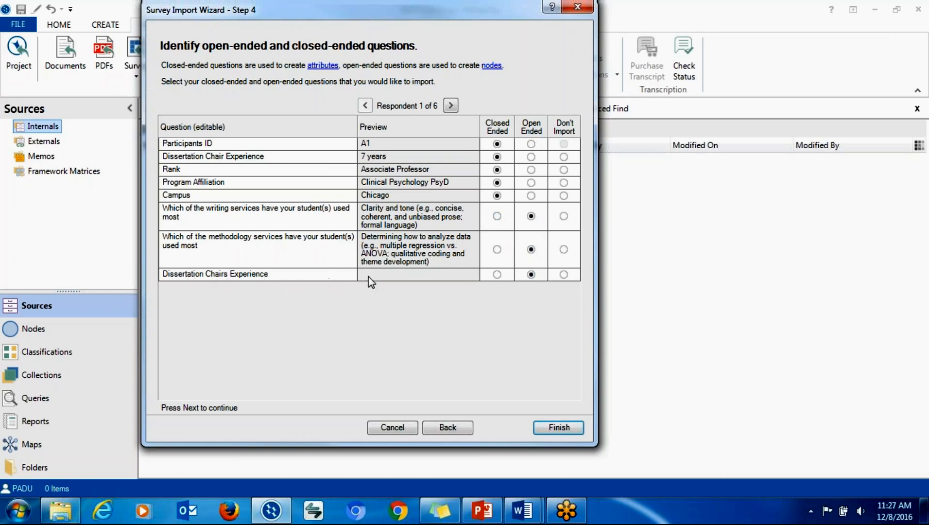
Mark the methodology services and writing services questions as closed-ended, and complete the survey import.
left_click(498, 249)
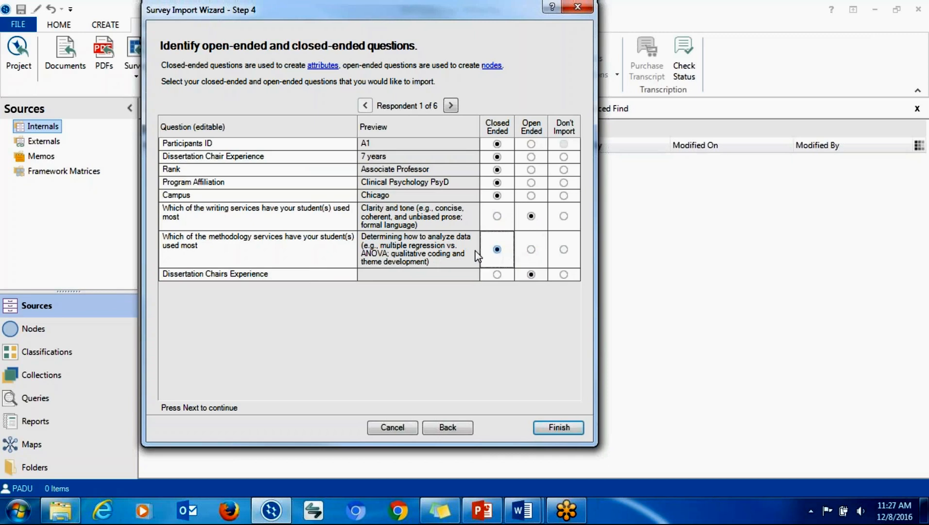
left_click(497, 217)
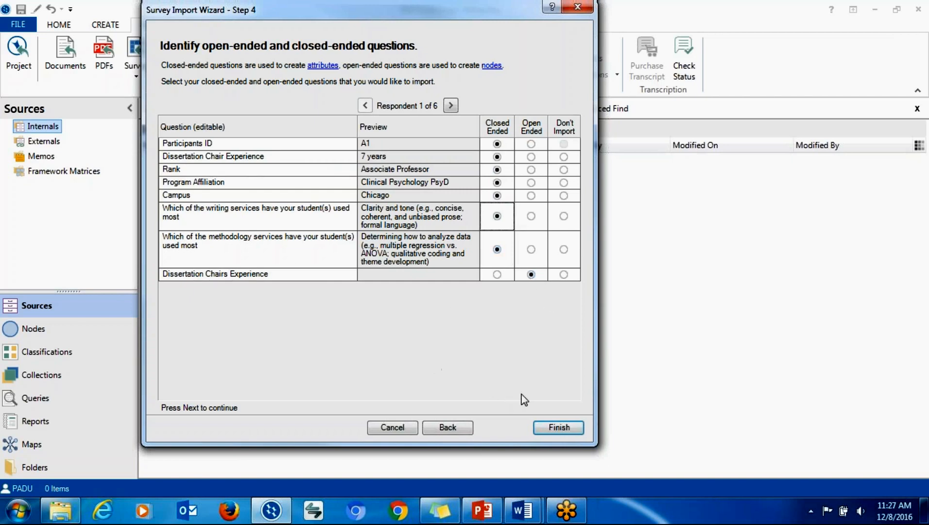
left_click(552, 429)
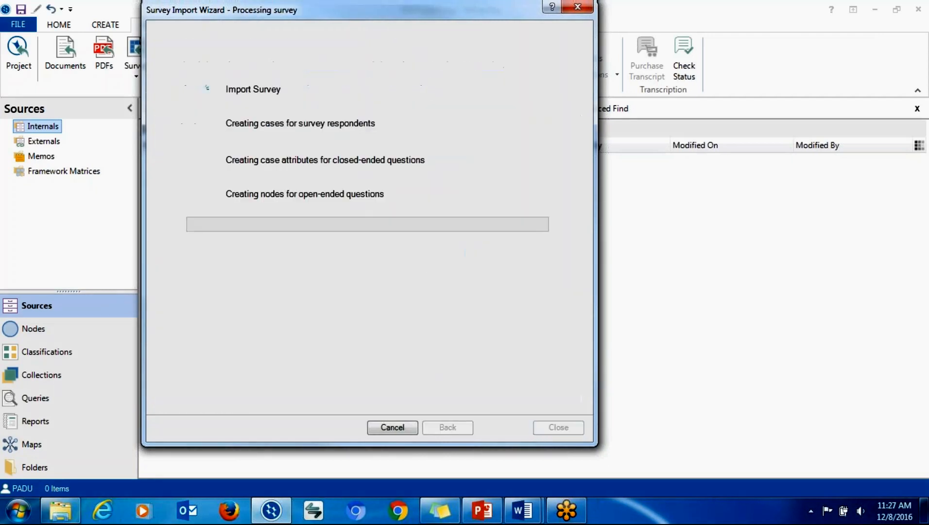
mouse_move(529, 511)
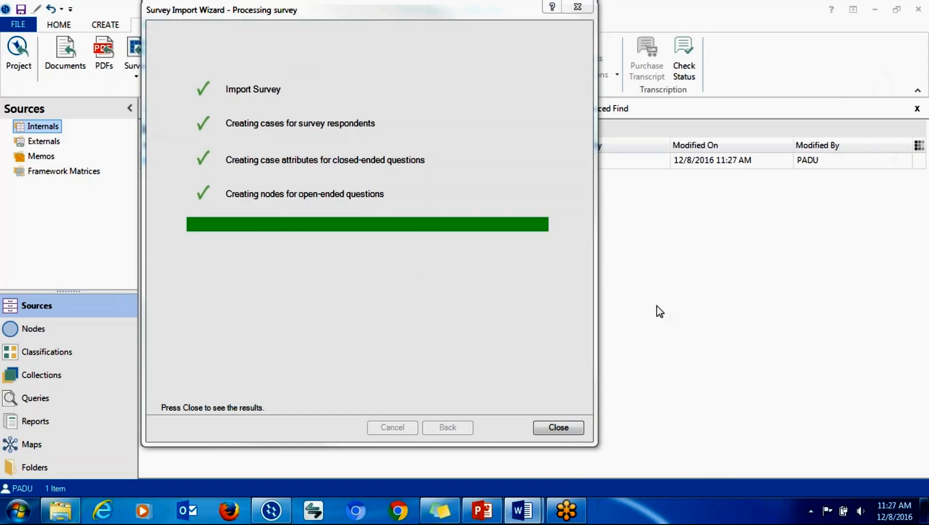
left_click(572, 427)
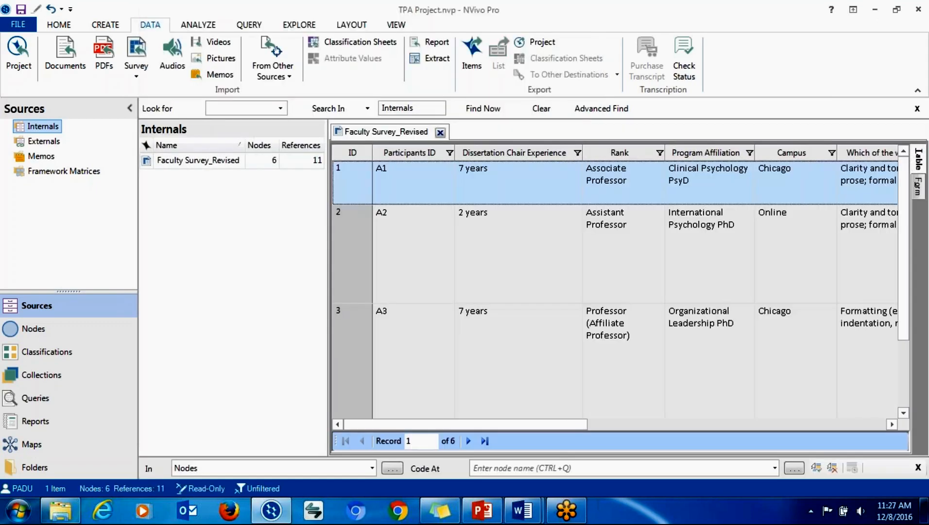
Examine the imported Faculty Survey_Revised dataset across to the participants' statements in the Dissertation Chairs Experience column.
left_click_drag(493, 424, 488, 337)
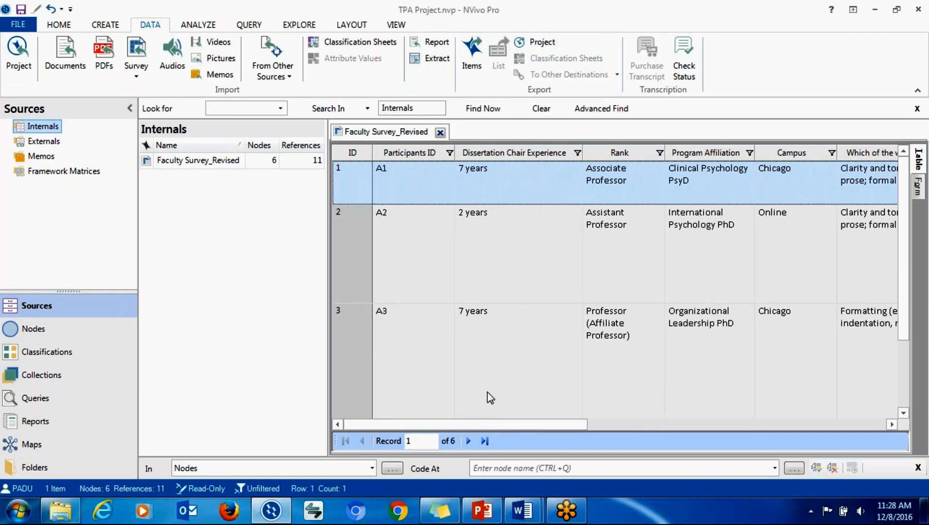
mouse_move(905, 209)
left_mouse_down()
mouse_move(908, 271)
mouse_move(906, 226)
left_mouse_up()
left_click_drag(563, 421, 906, 425)
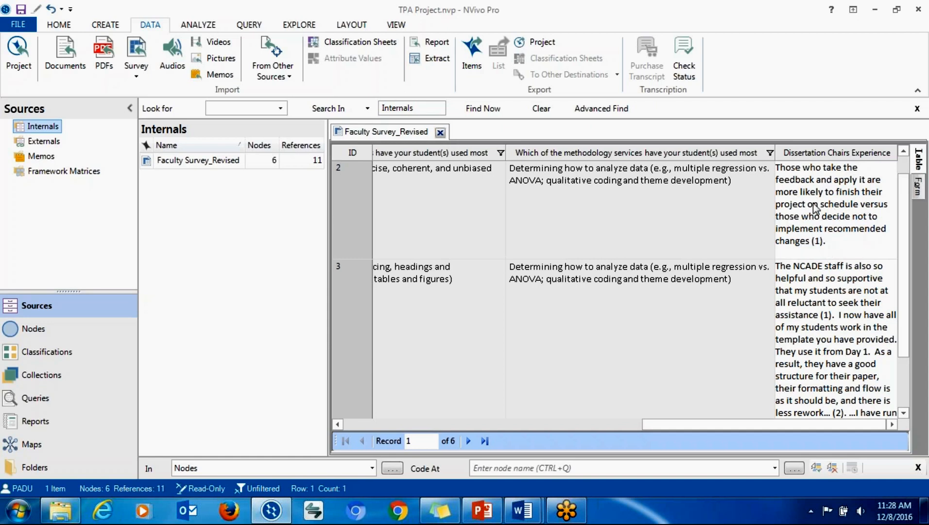
left_click_drag(905, 270, 893, 227)
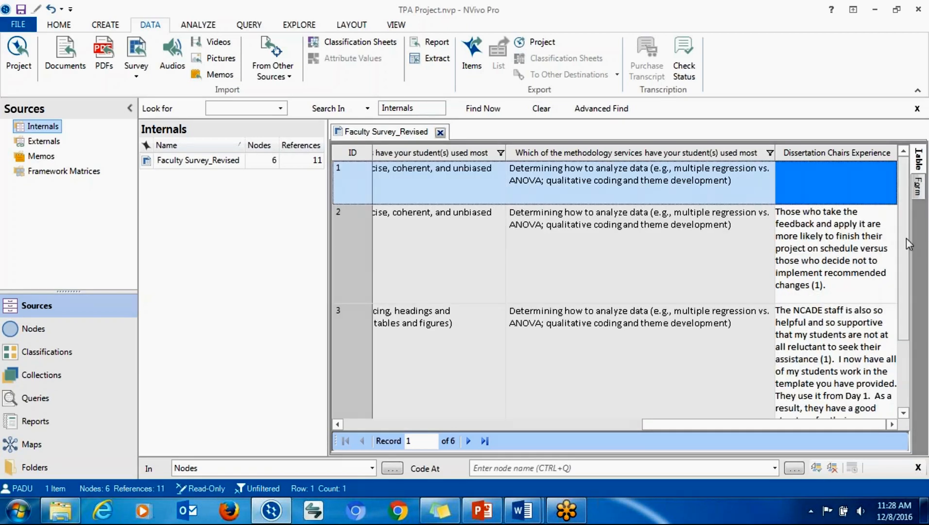
left_click(846, 260)
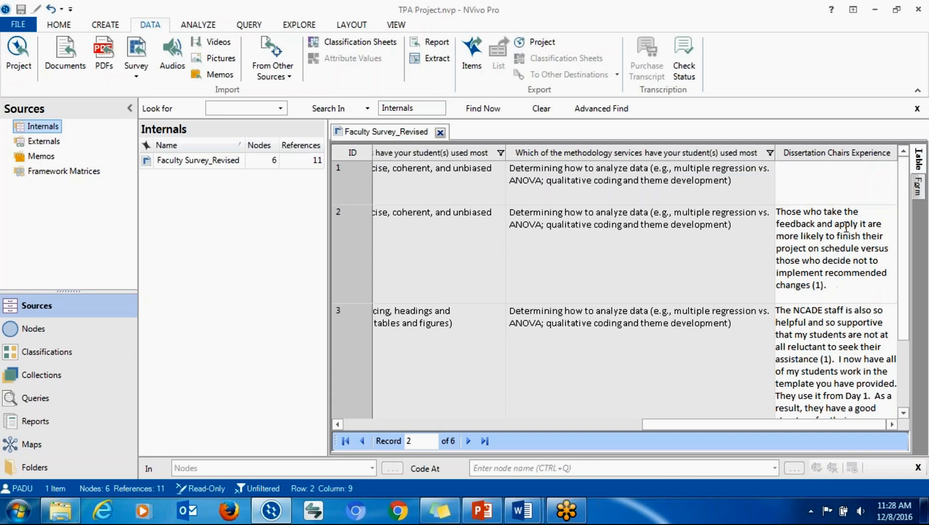
Go back from the Dissertation Chairs Experience column to review the demographic columns of the imported dataset.
left_click(865, 20)
left_click(864, 19)
left_click(924, 363)
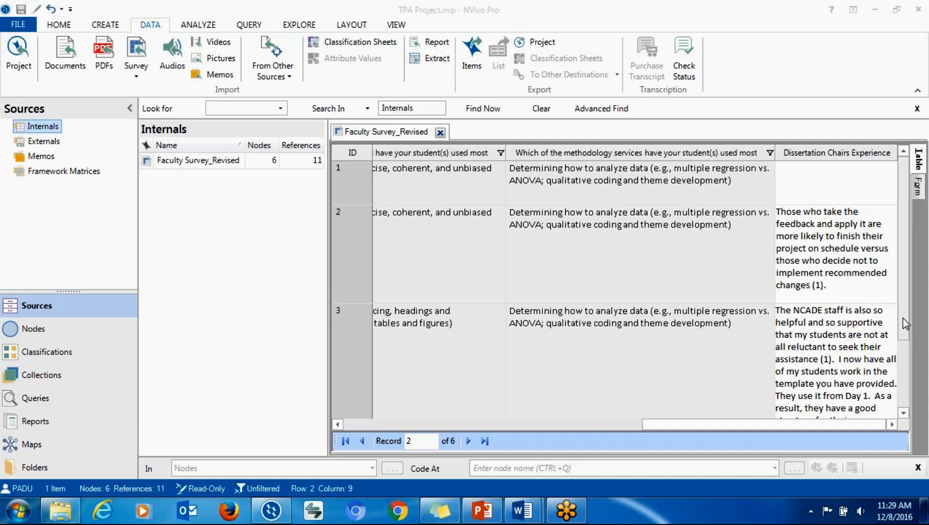
left_click_drag(903, 318, 899, 298)
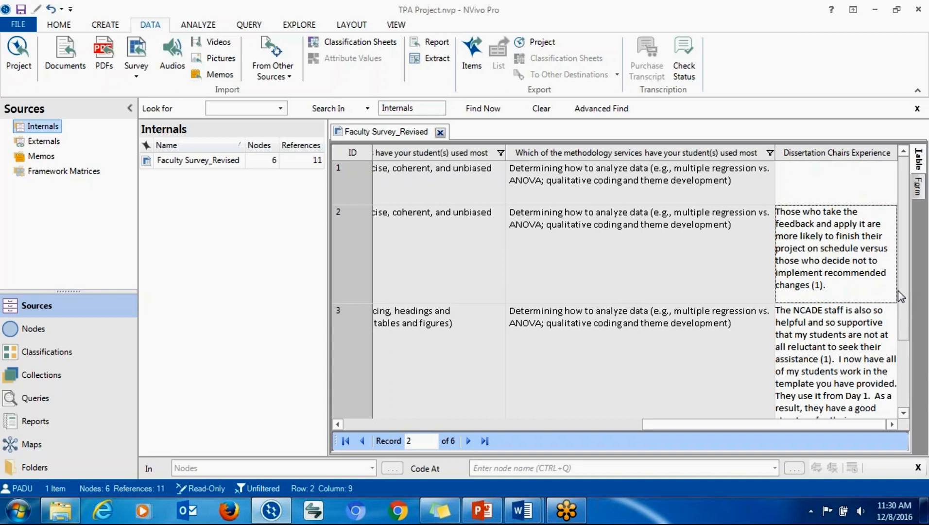
left_click_drag(683, 425, 403, 443)
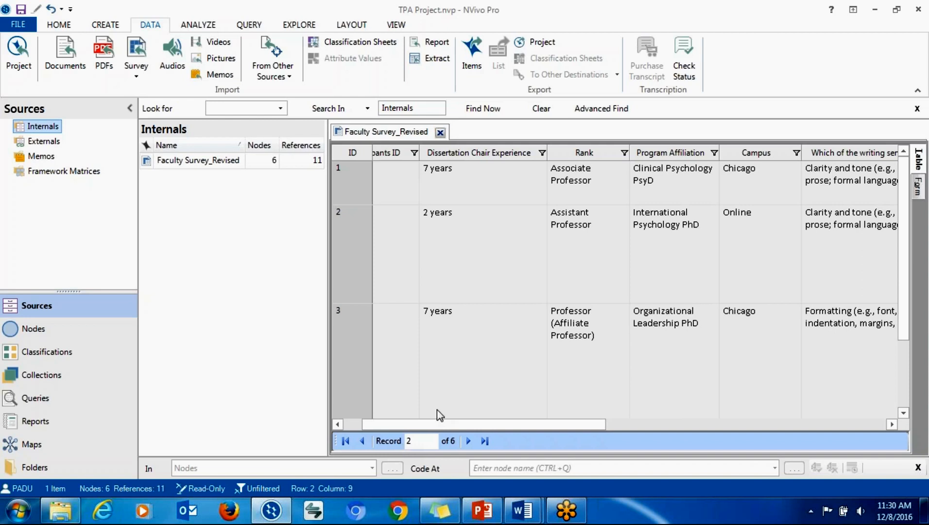
Examine records 5 and 6 of the dataset from Participants ID through the closed-ended service questions to Dissertation Chairs Experience.
left_click_drag(571, 395, 928, 374)
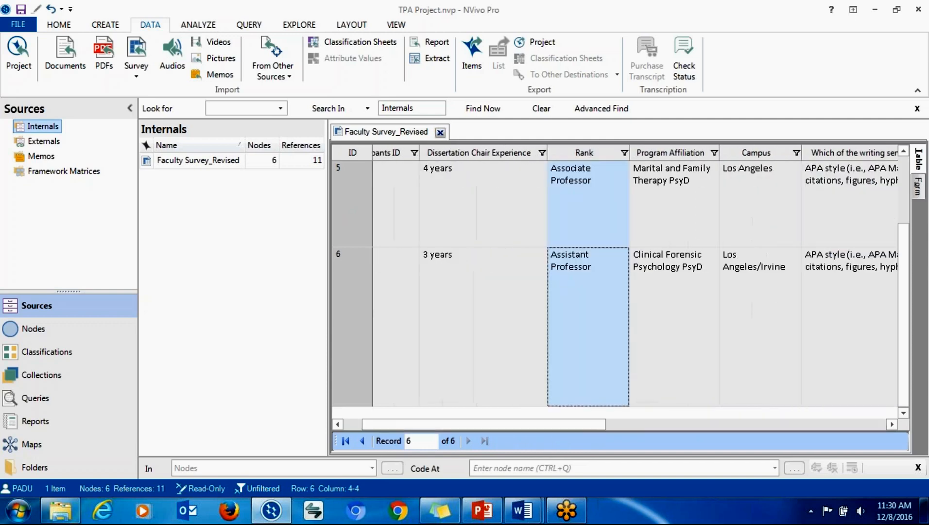
left_click_drag(603, 424, 888, 413)
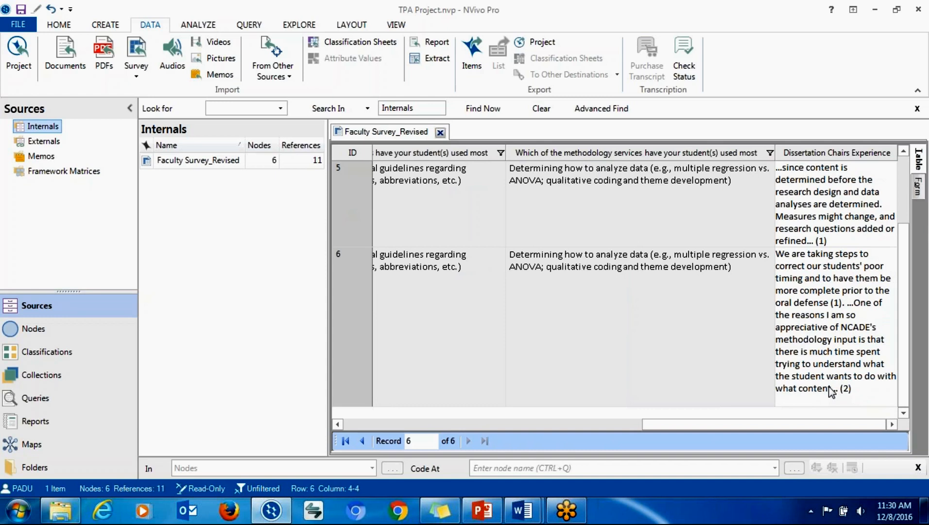
left_click_drag(653, 425, 392, 428)
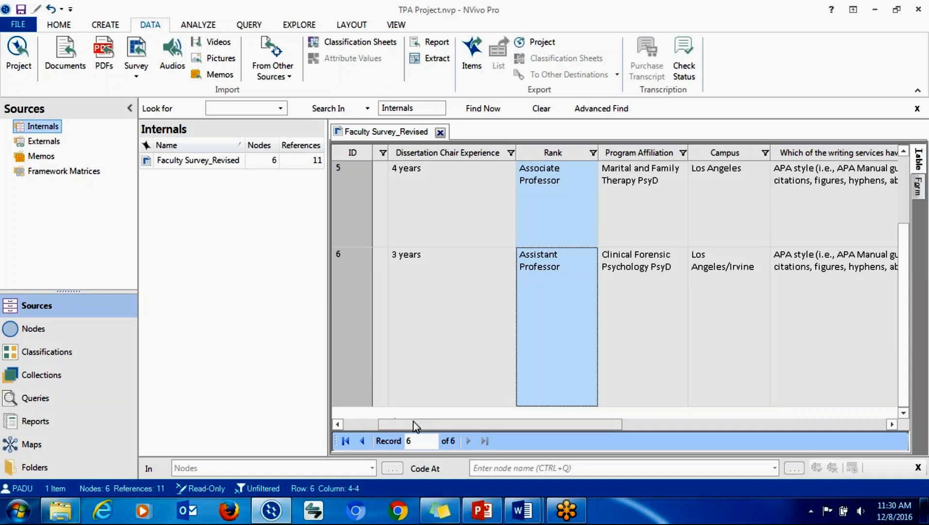
left_click_drag(394, 428, 346, 429)
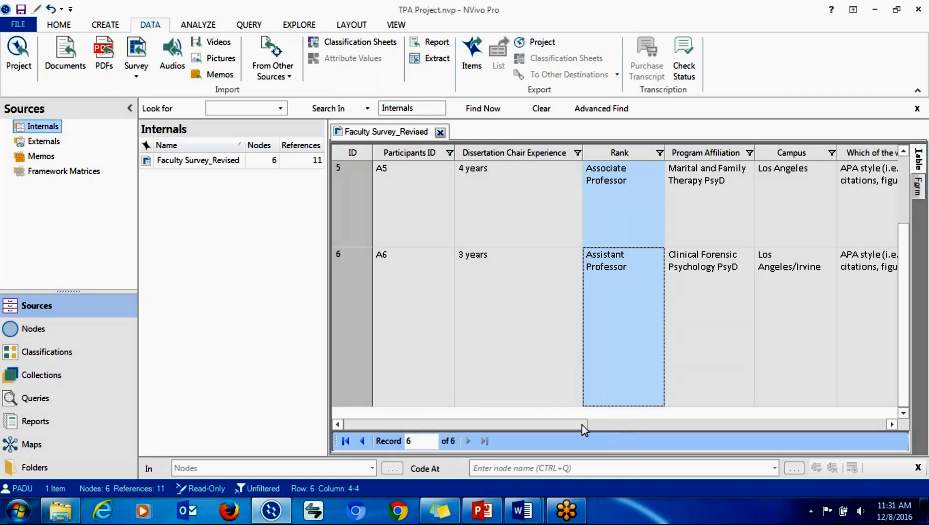
left_click_drag(576, 424, 646, 424)
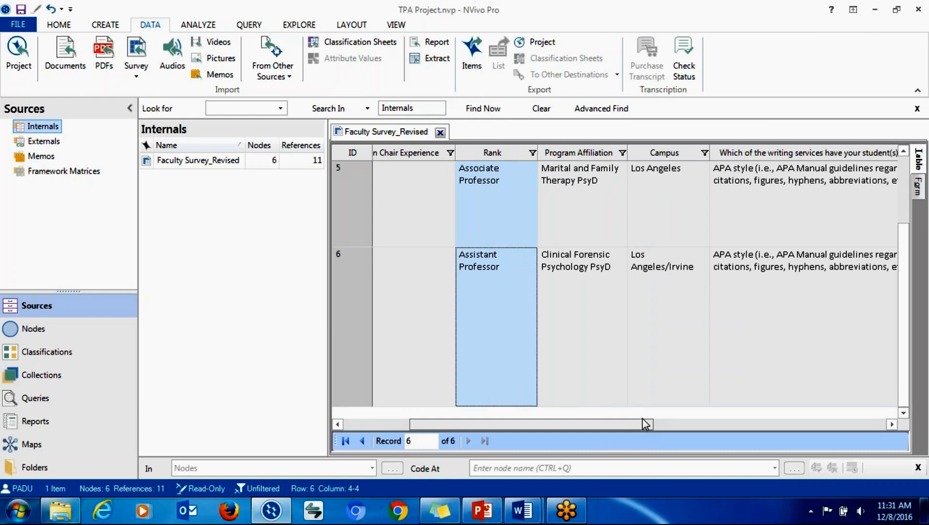
left_click_drag(645, 423, 790, 389)
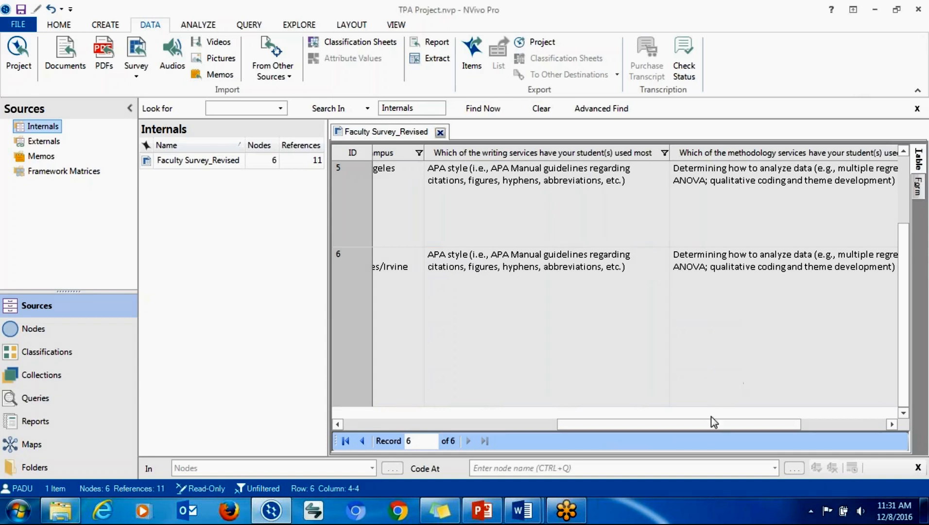
left_click_drag(707, 425, 774, 427)
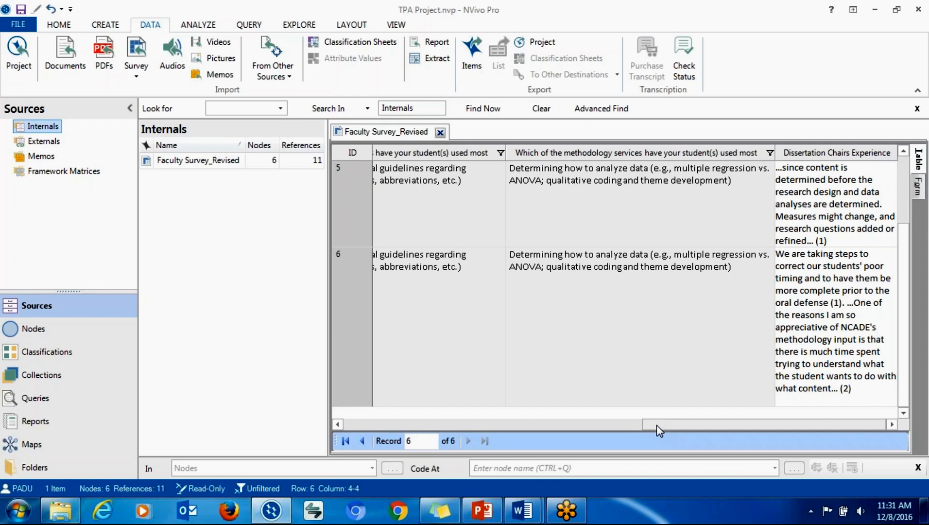
left_click_drag(656, 425, 652, 424)
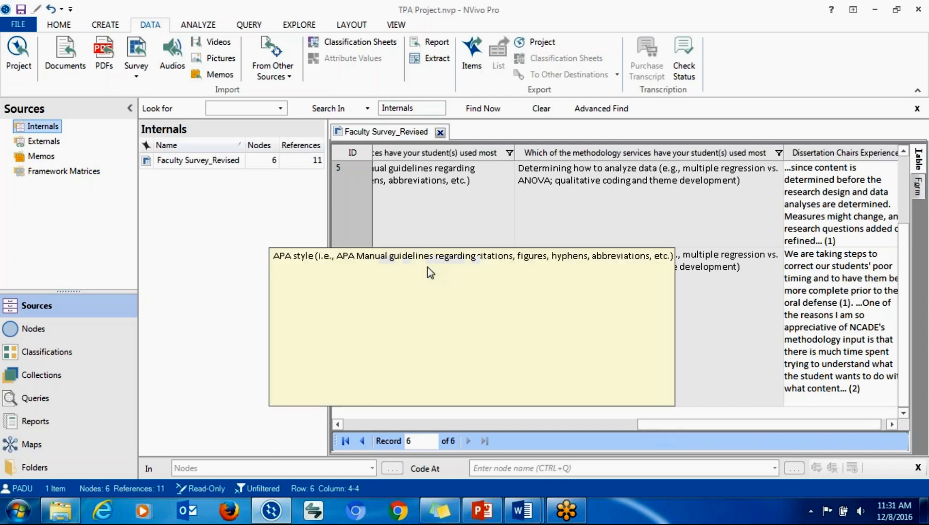
left_click_drag(654, 429, 632, 421)
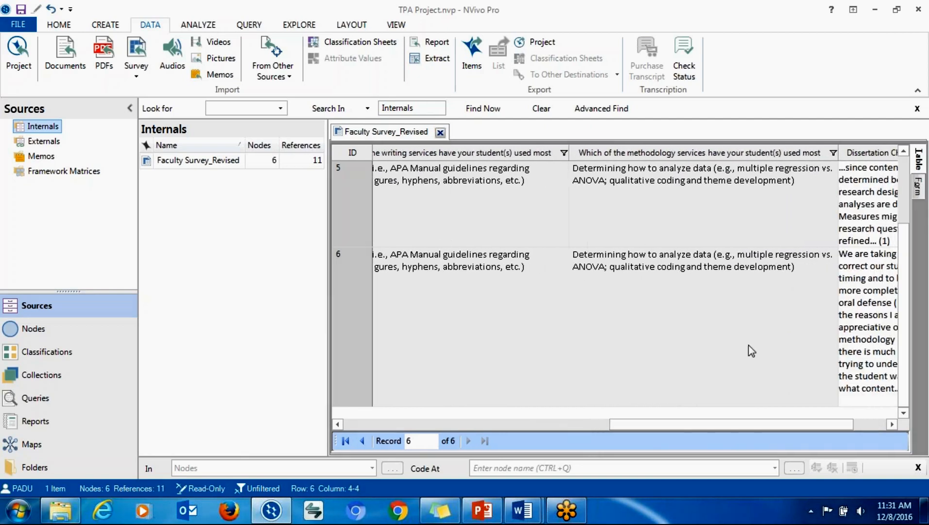
Review the methodology services answers and Dissertation Chairs Experience statements of records 2 and 3.
left_click_drag(905, 231, 905, 167)
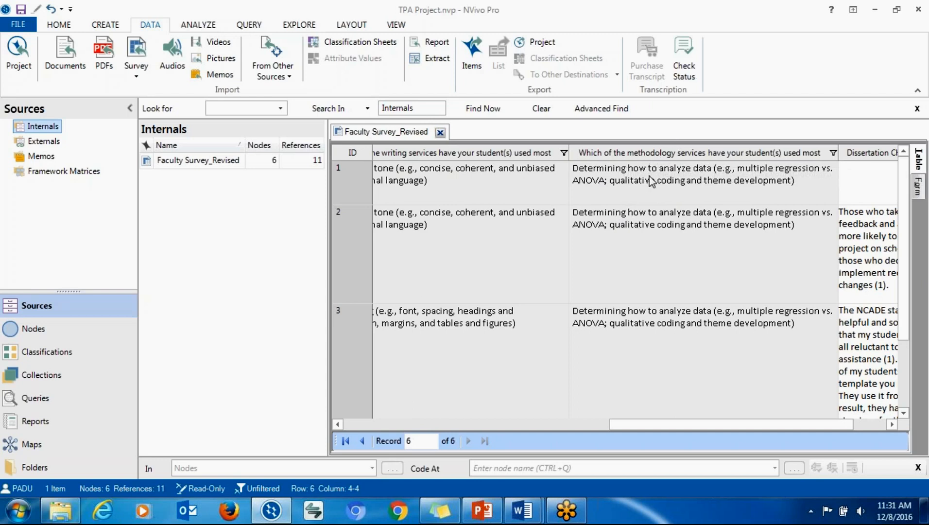
left_click_drag(652, 429, 686, 429)
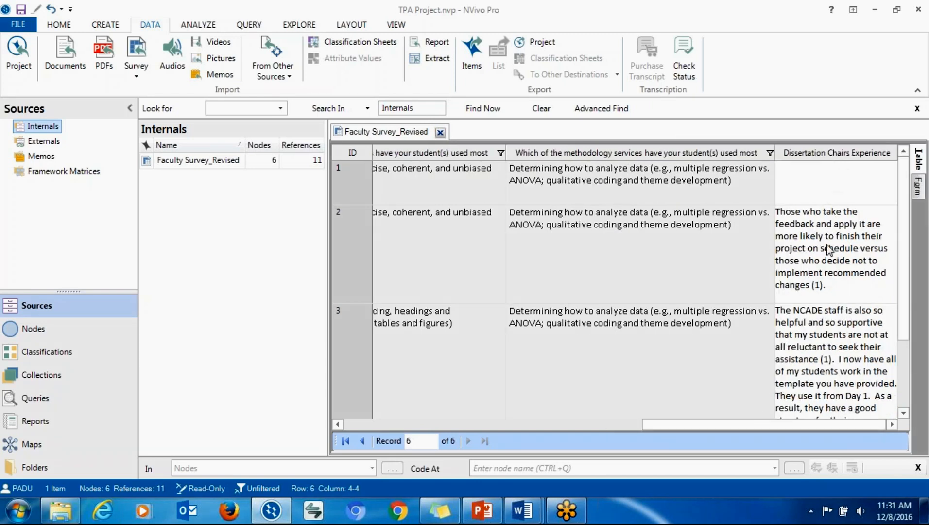
left_click(719, 222)
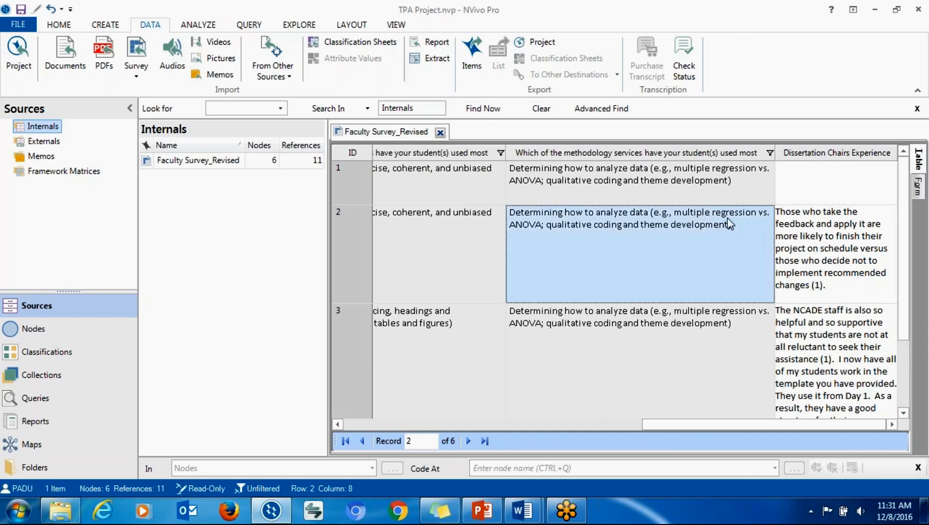
left_click(608, 326)
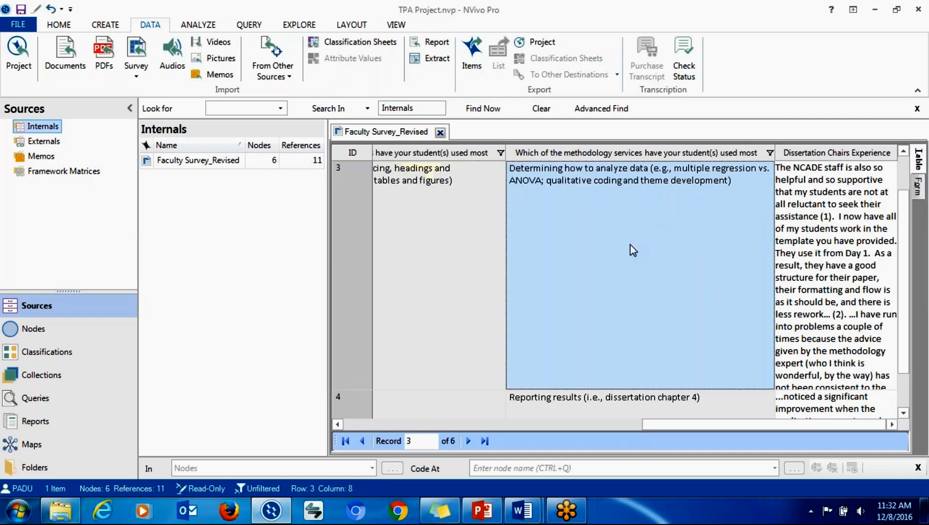
left_click(845, 189)
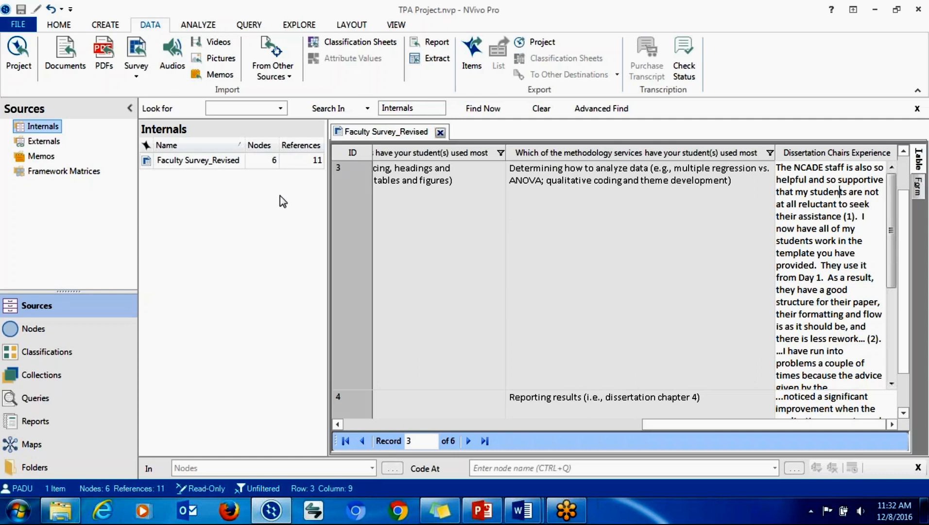
left_click(596, 428)
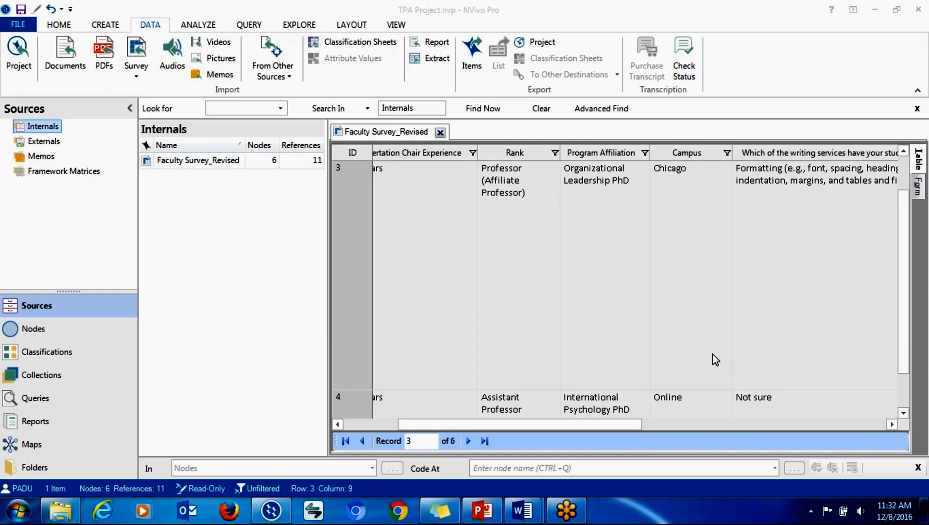
left_click_drag(639, 424, 889, 406)
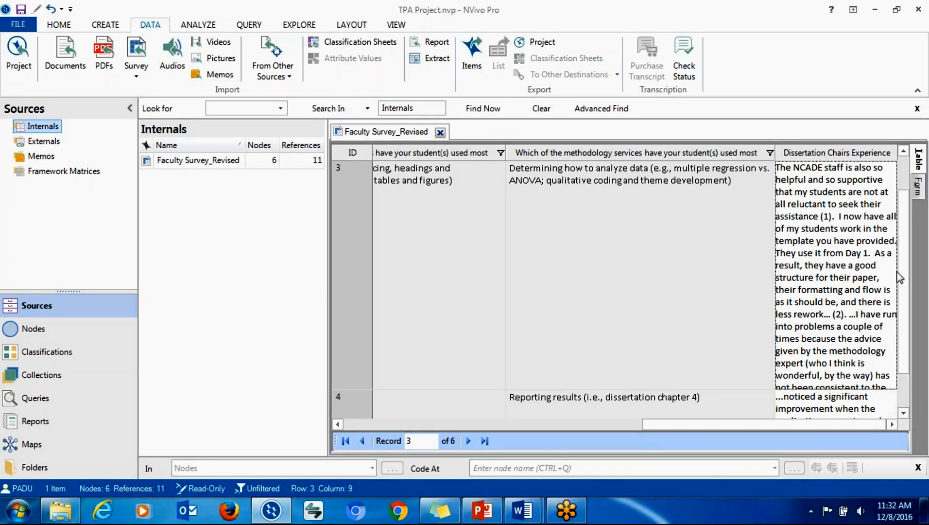
left_click_drag(899, 280, 915, 201)
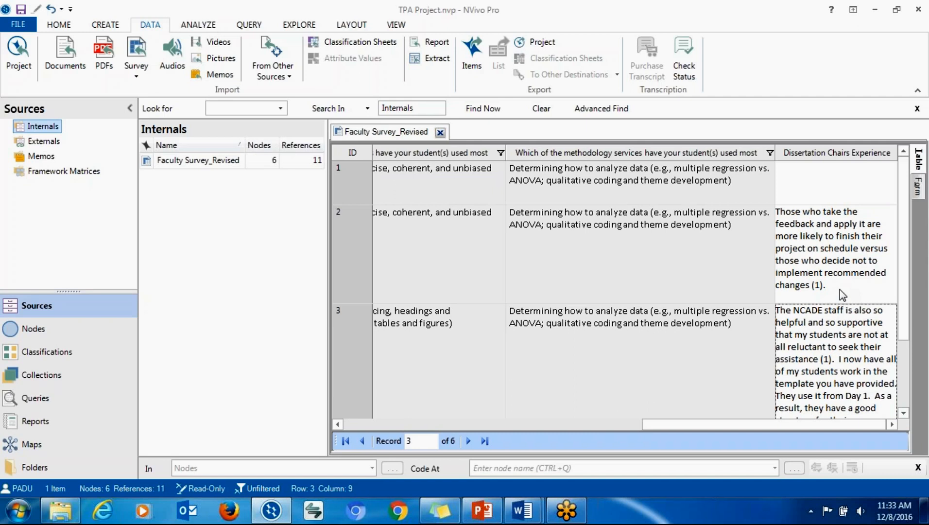
left_click(828, 284)
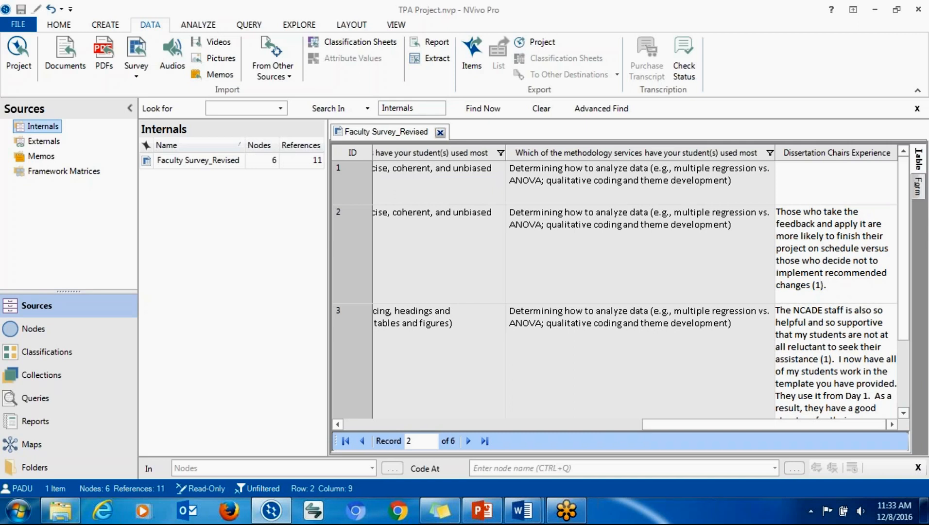
left_click_drag(846, 285, 845, 213)
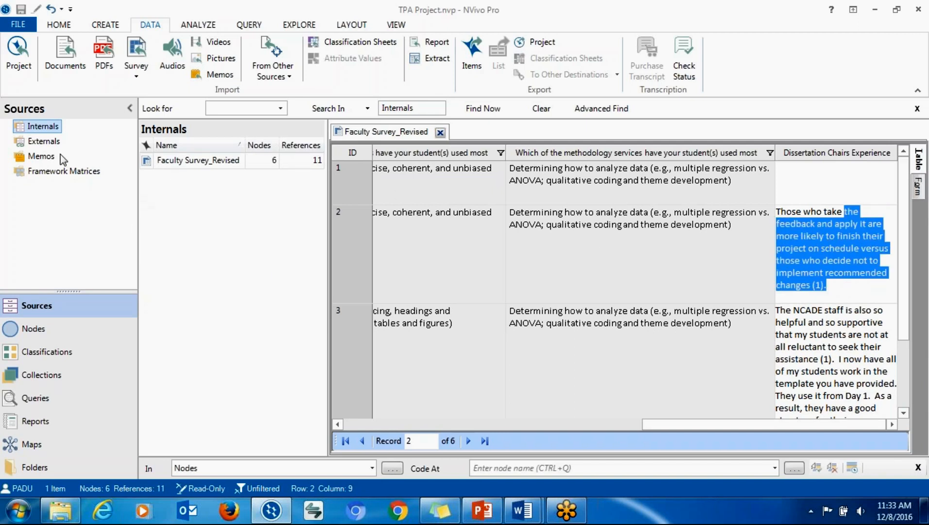
Create a folder named "Nodes for the research question" under Nodes and open it.
left_click(41, 329)
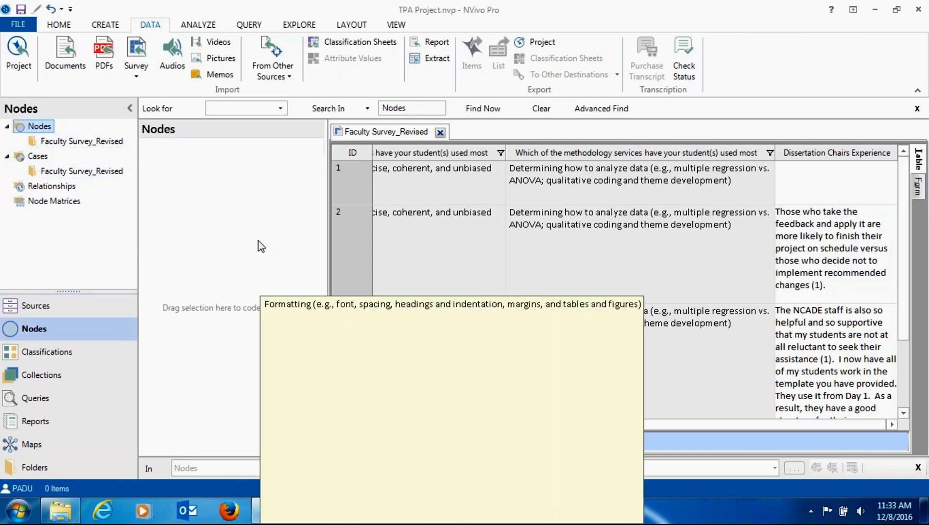
right_click(31, 129)
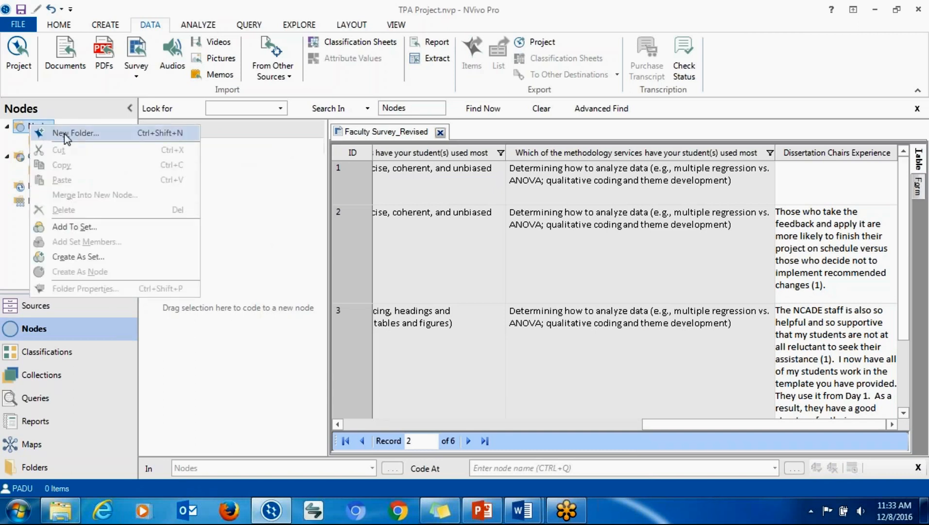
right_click(26, 126)
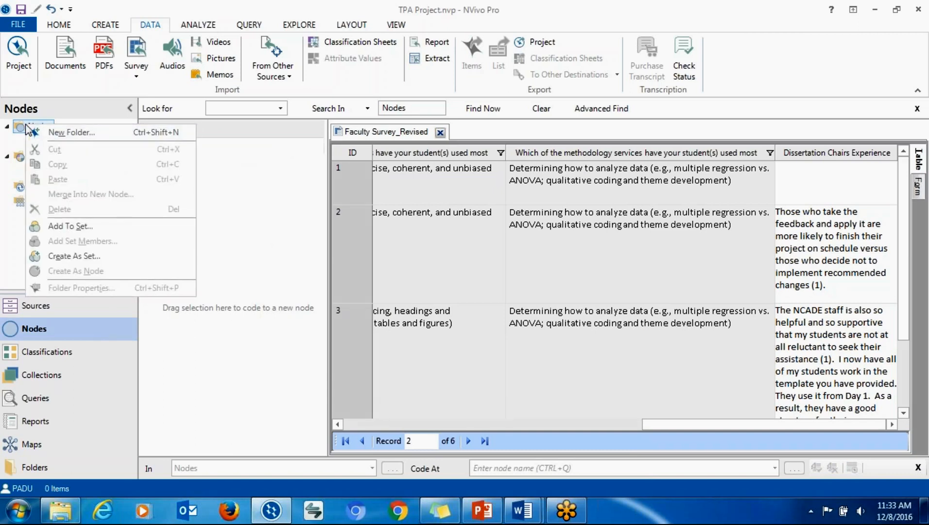
left_click(44, 131)
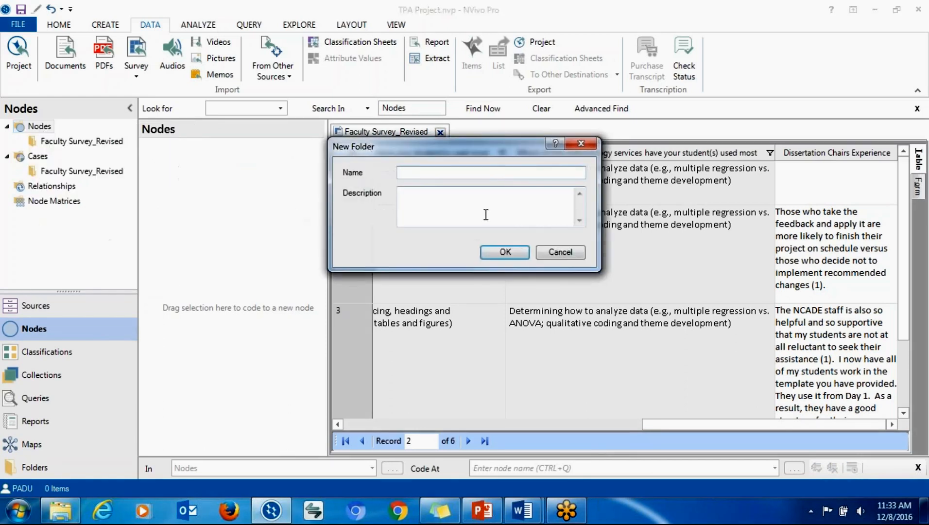
type("Nodes for thr")
key("BackSpace")
type("e research question")
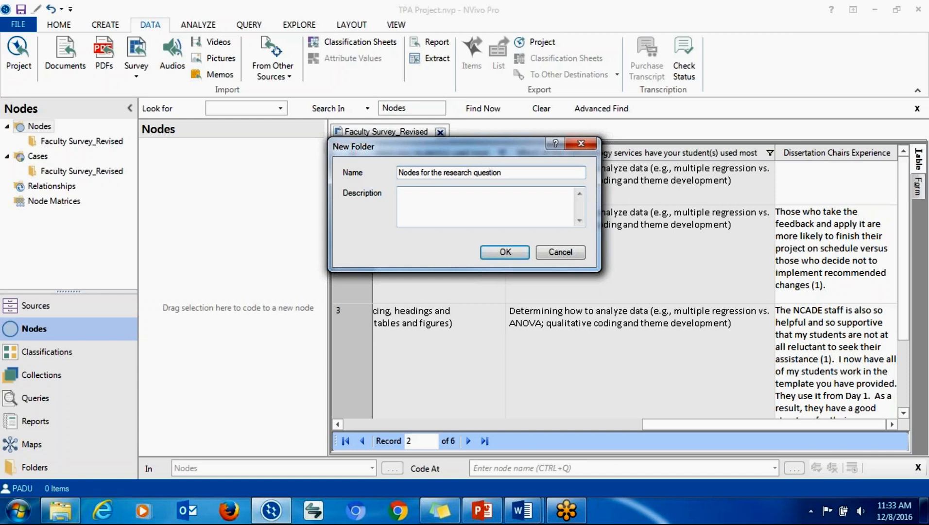
left_click(507, 249)
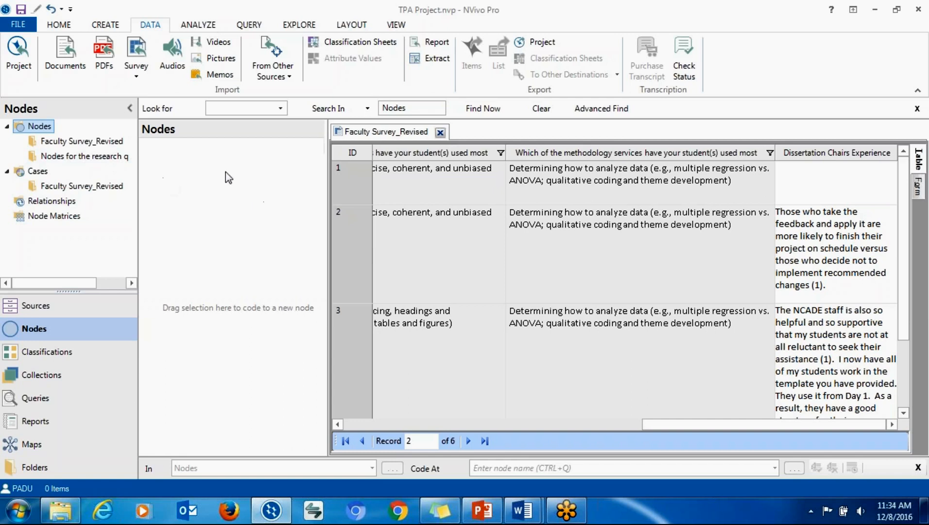
left_click(99, 156)
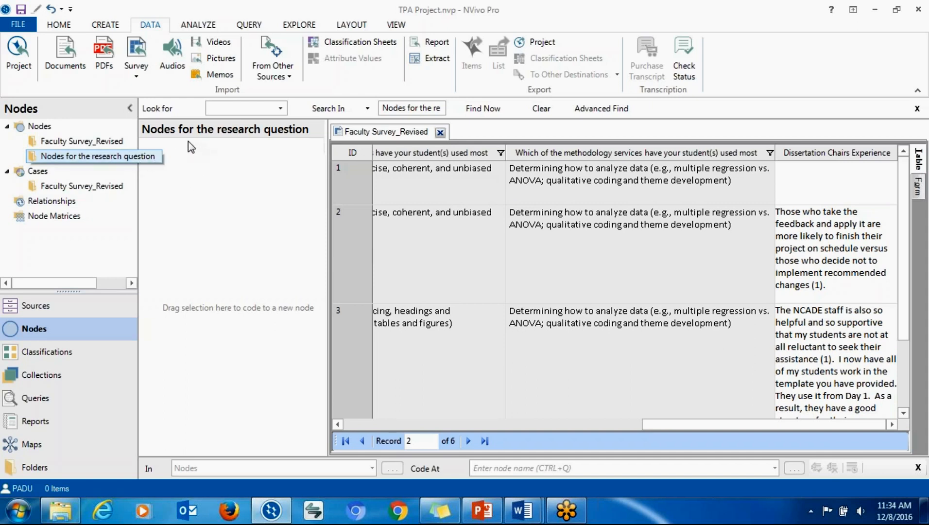
left_click(69, 157)
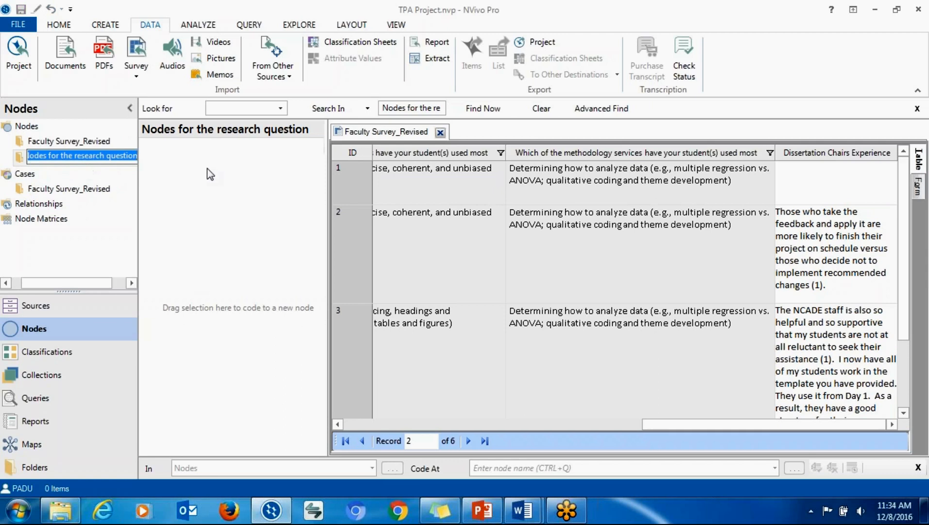
right_click(194, 169)
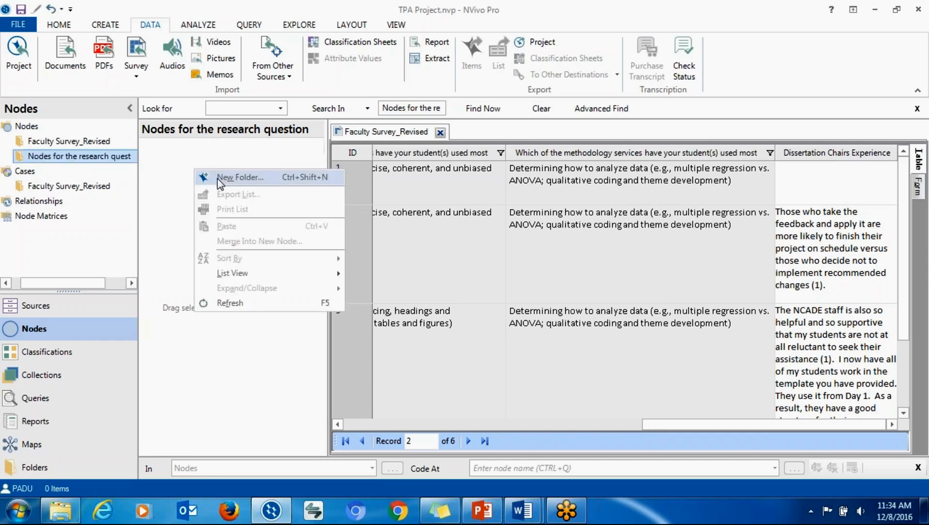
left_click(180, 154)
right_click(184, 159)
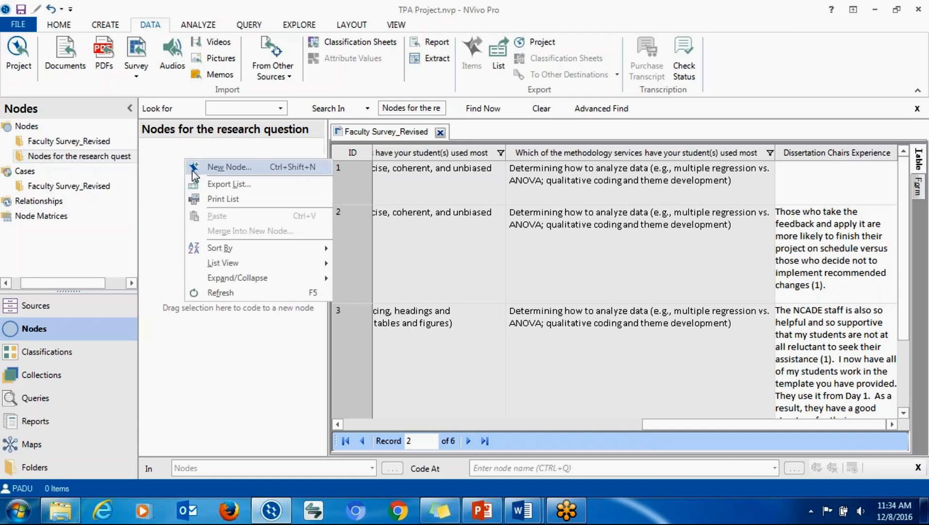
left_click(184, 147)
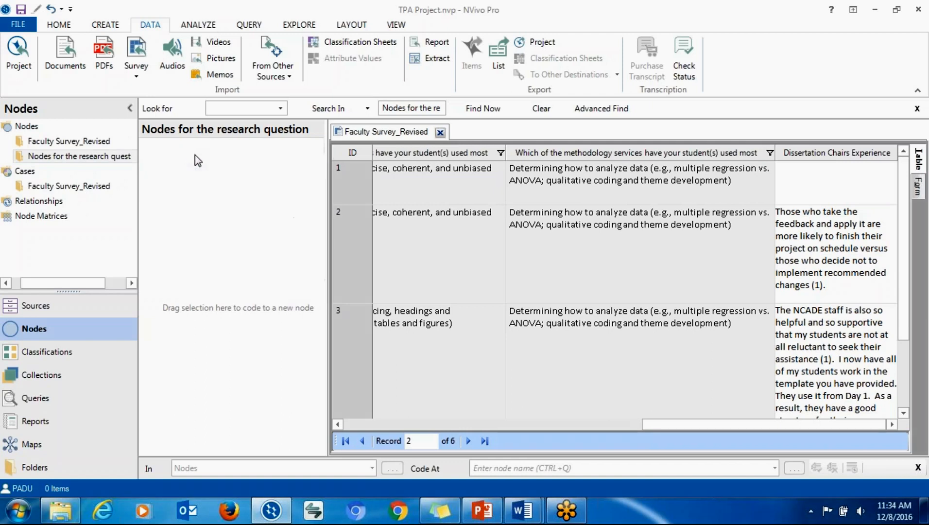
right_click(177, 153)
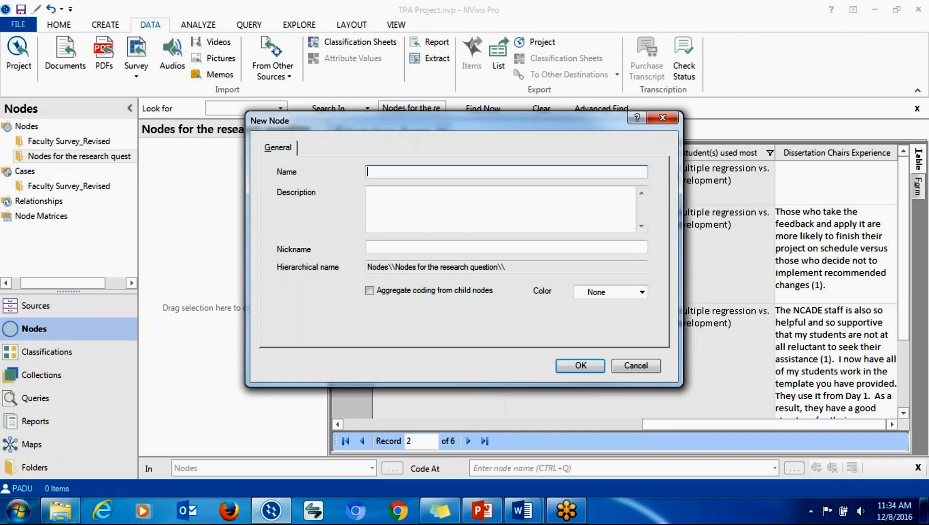
left_click(662, 117)
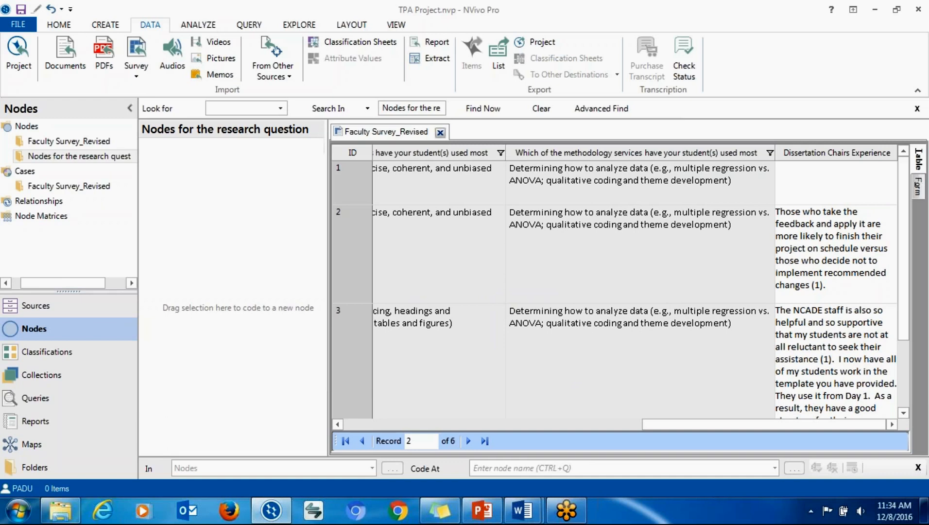
Read record 2's Dissertation Chairs Experience statement about taking feedback and implementing recommended changes.
left_click_drag(646, 424, 821, 419)
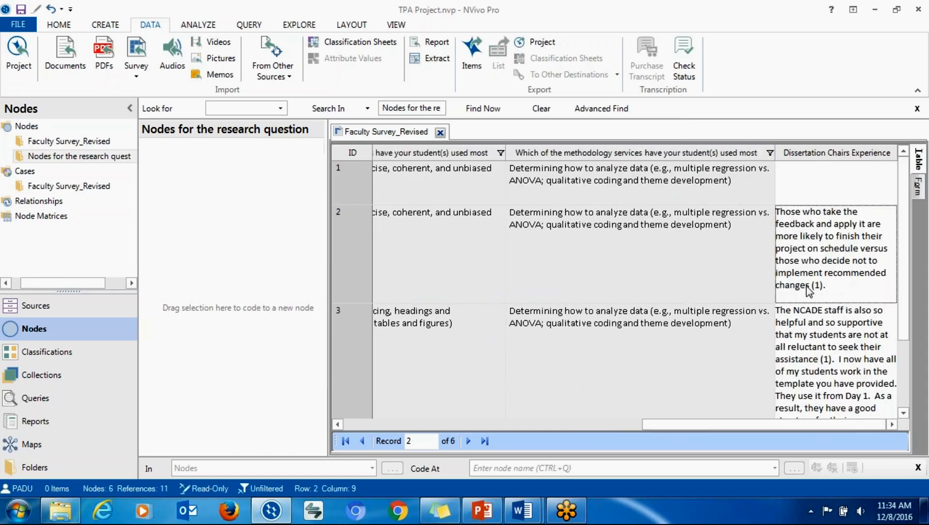
left_click(824, 286)
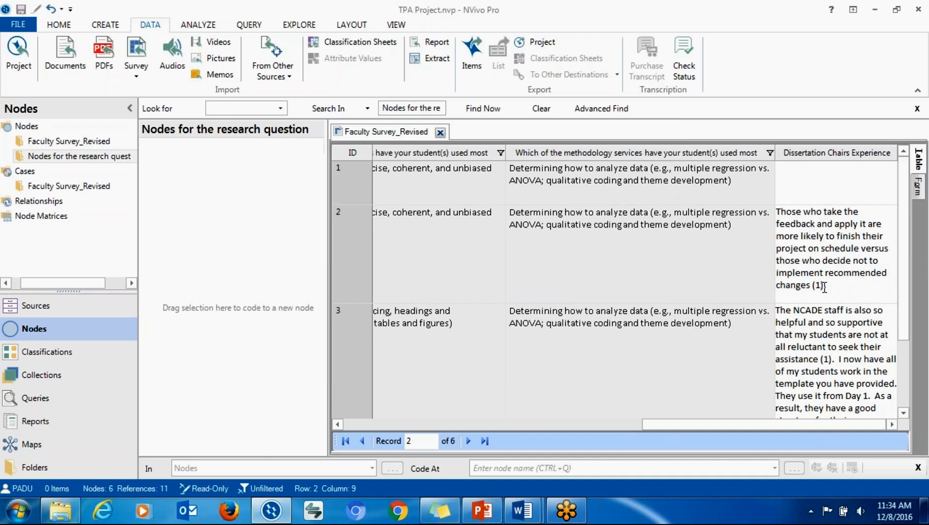
left_click_drag(777, 212, 824, 285)
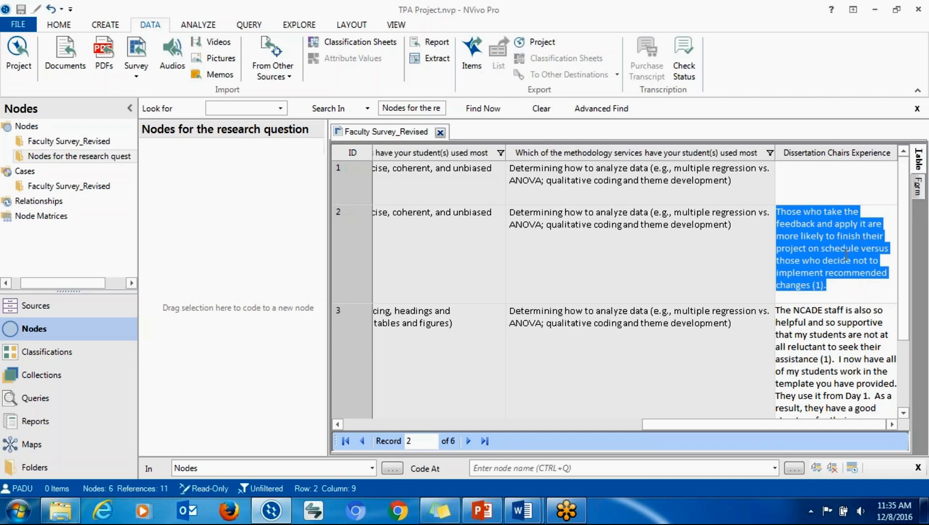
left_click(841, 285)
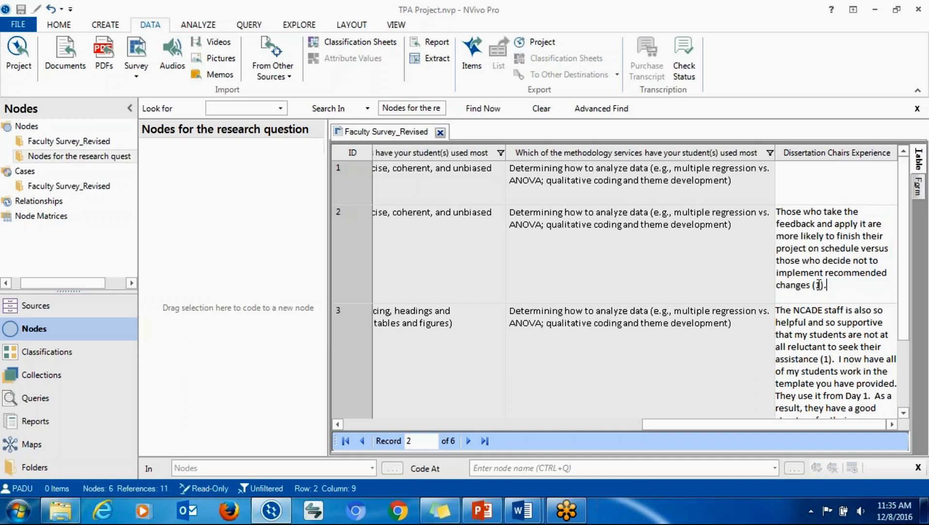
key("alt+Tab")
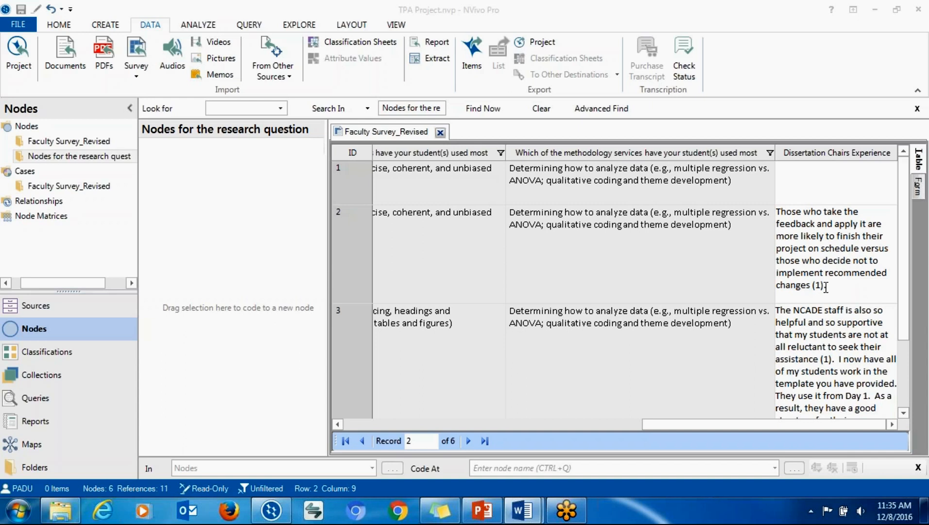
left_click(822, 286)
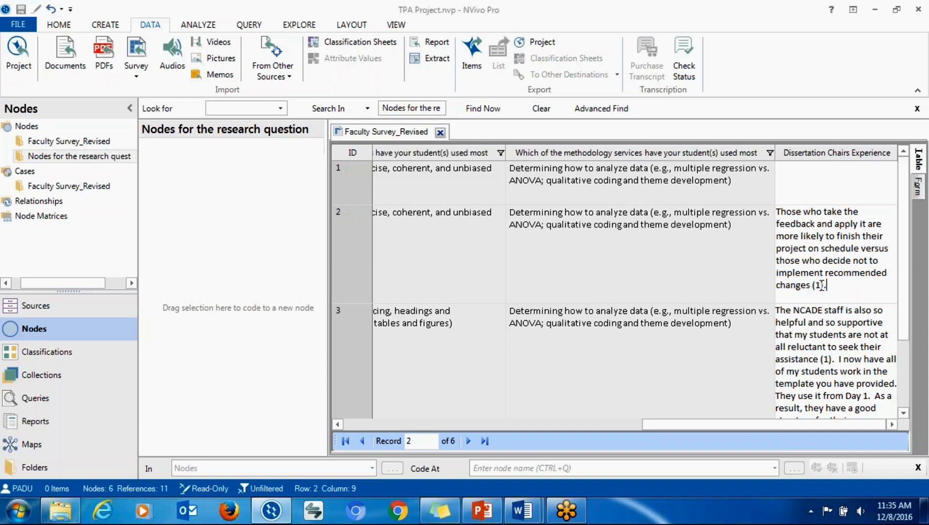
Code record 2's statement, excluding "(1)", at a new node "Implementation of NCADE feedback has a positive effect" in Nodes for the research question.
left_click_drag(809, 285, 778, 213)
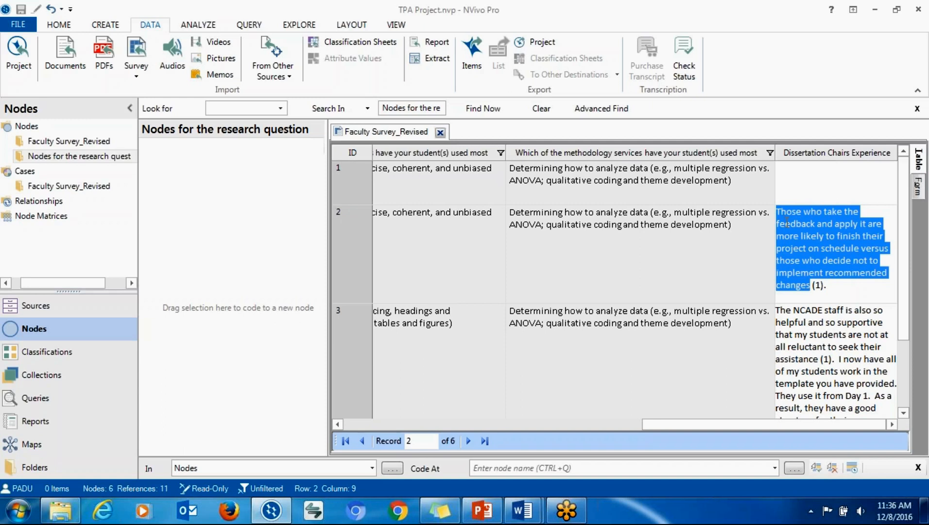
right_click(786, 222)
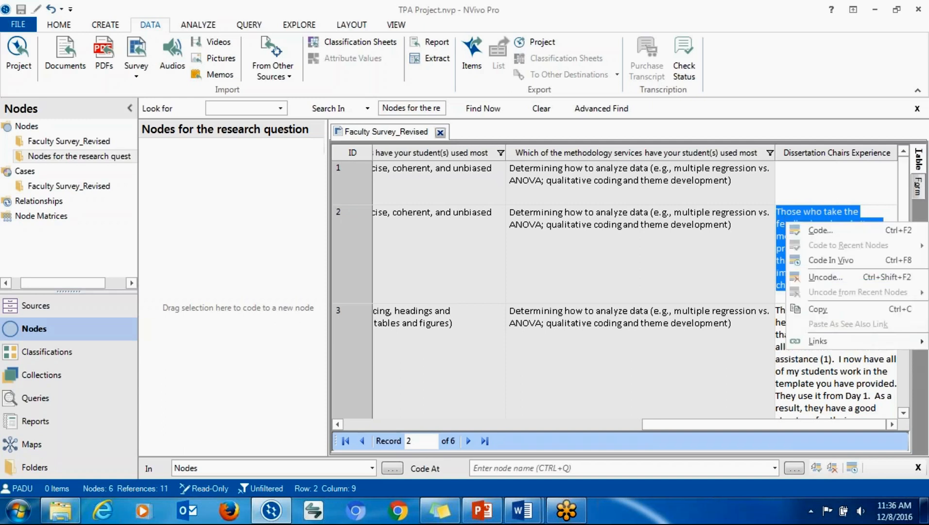
left_click(794, 232)
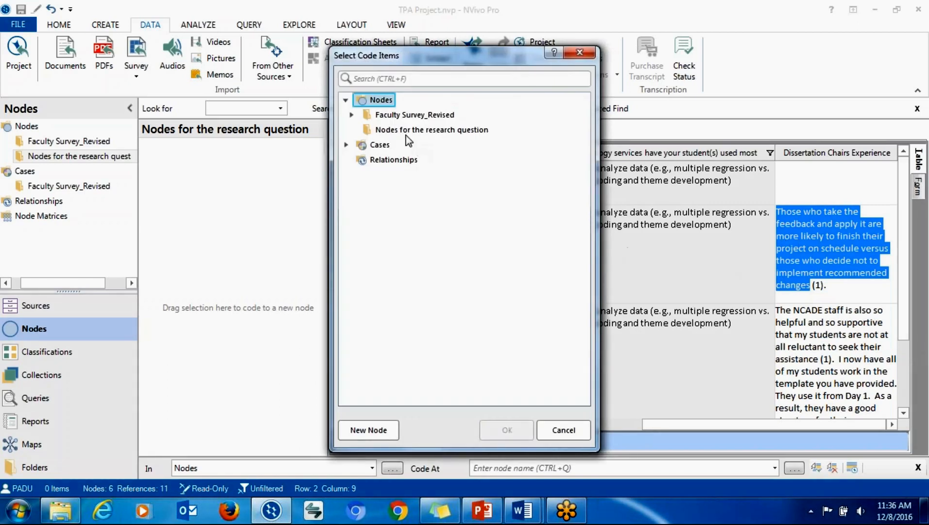
left_click(403, 133)
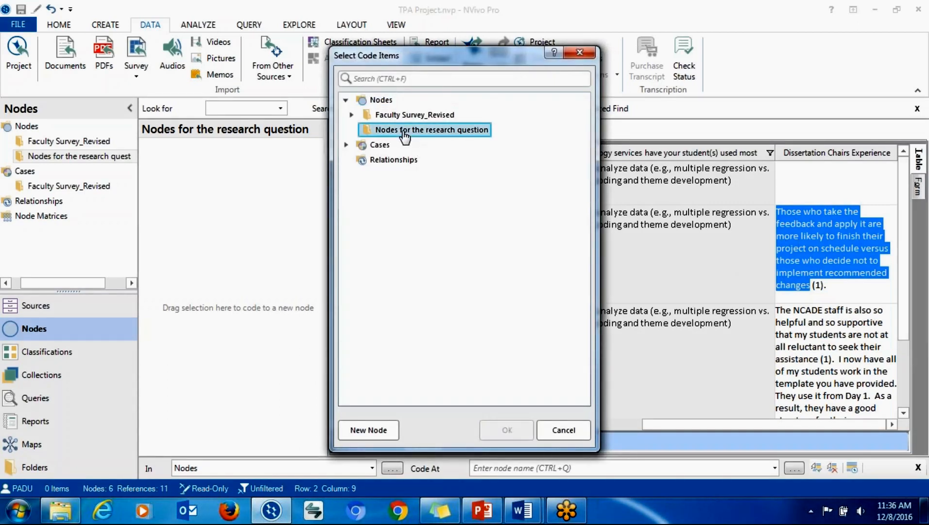
left_click(378, 430)
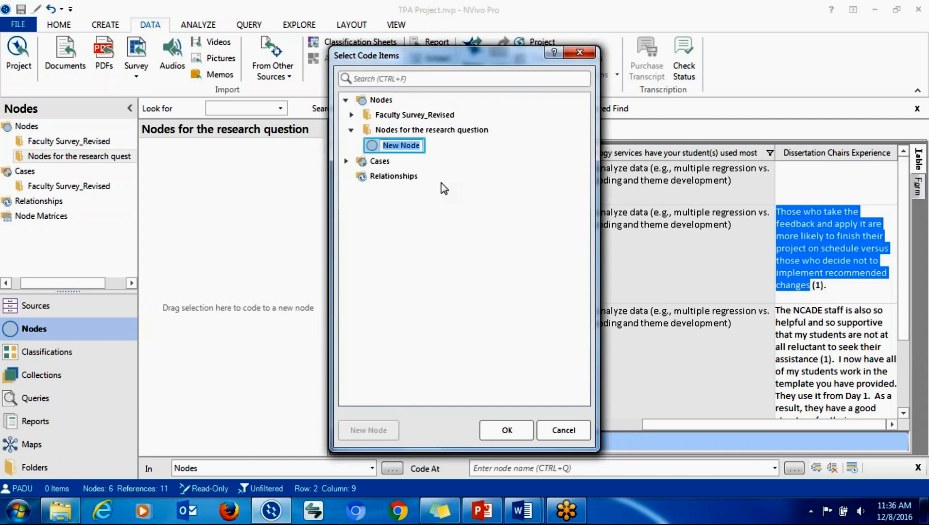
key("ctrl+v")
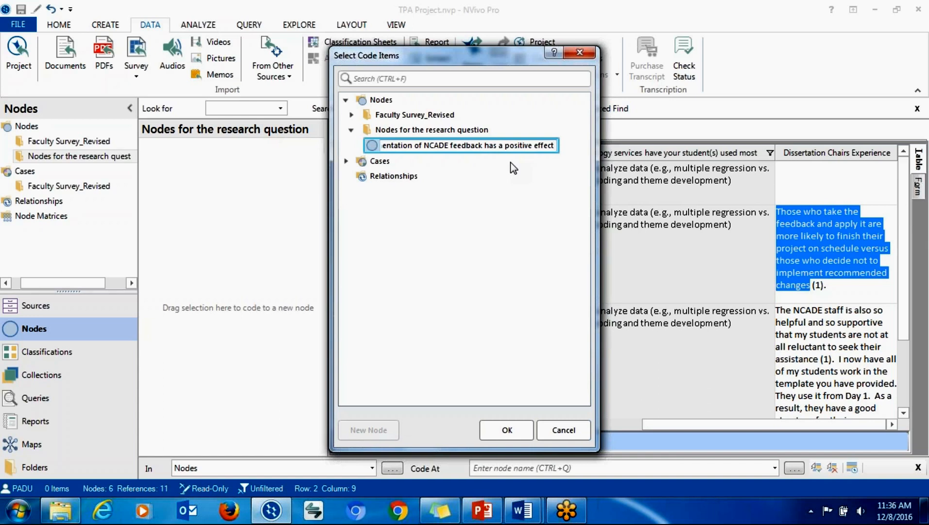
key("Return")
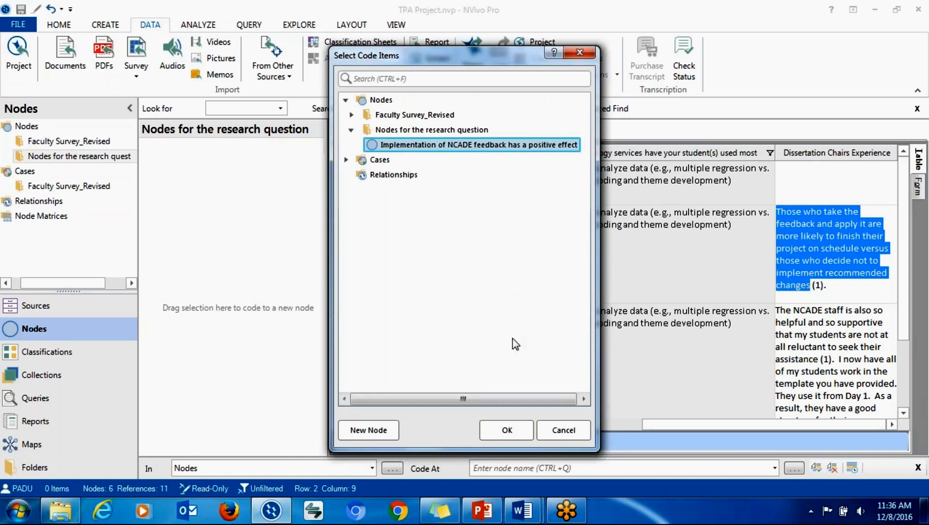
left_click(505, 430)
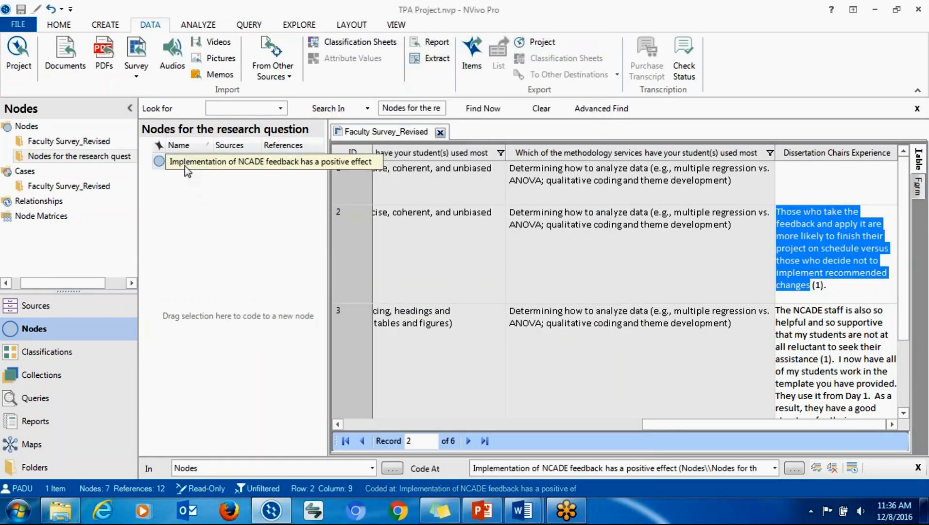
Add the node description beginning "Students who access the NCADE writing and methodology services" to the Implementation node, without its leading bullet.
key("alt+Tab")
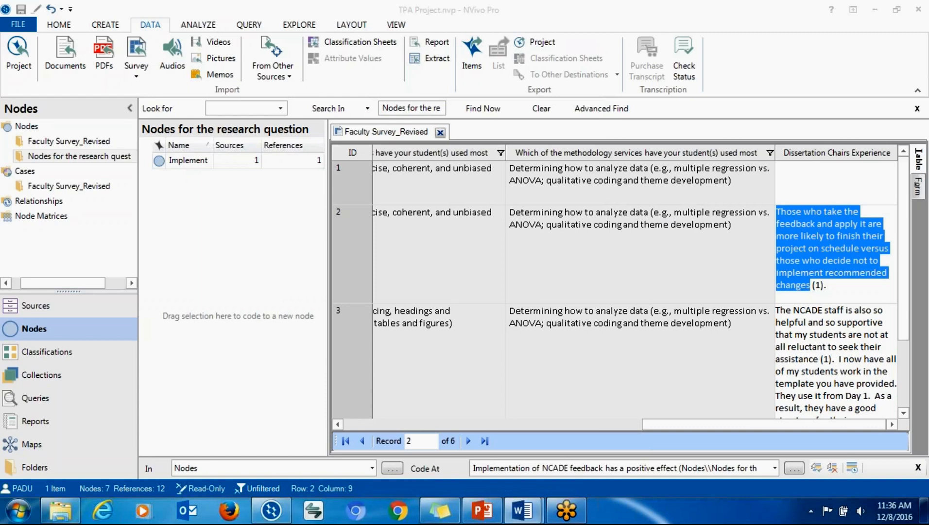
left_click(174, 162)
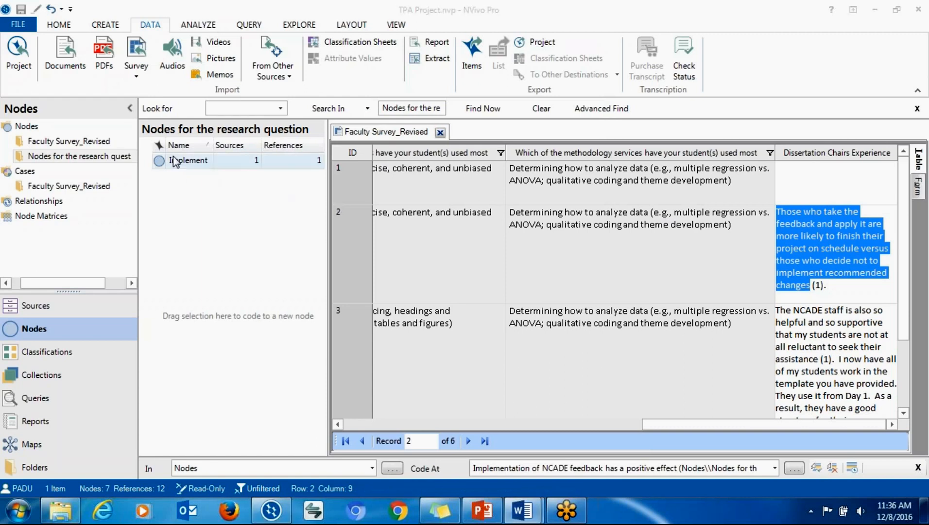
right_click(177, 161)
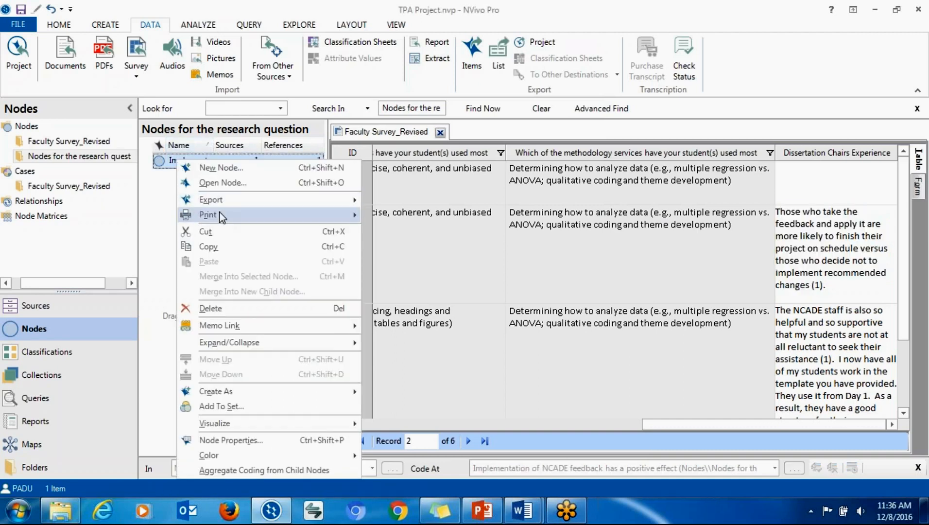
left_click(214, 440)
left_click(417, 214)
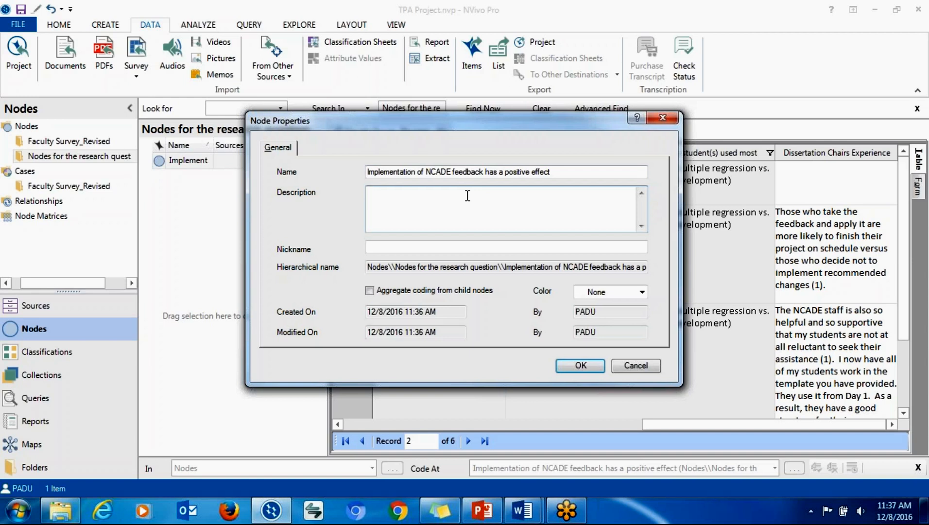
key("ctrl+v")
left_click(399, 192)
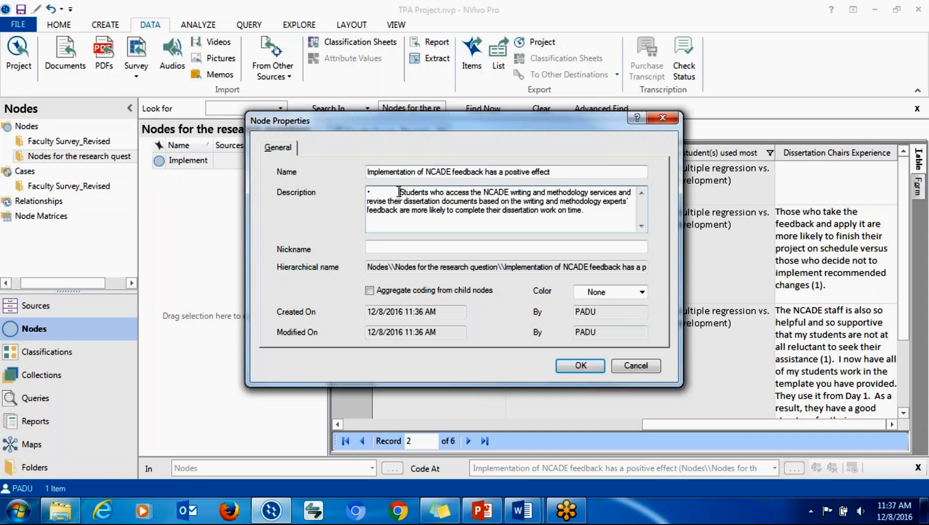
key("BackSpace")
key("BackSpace")
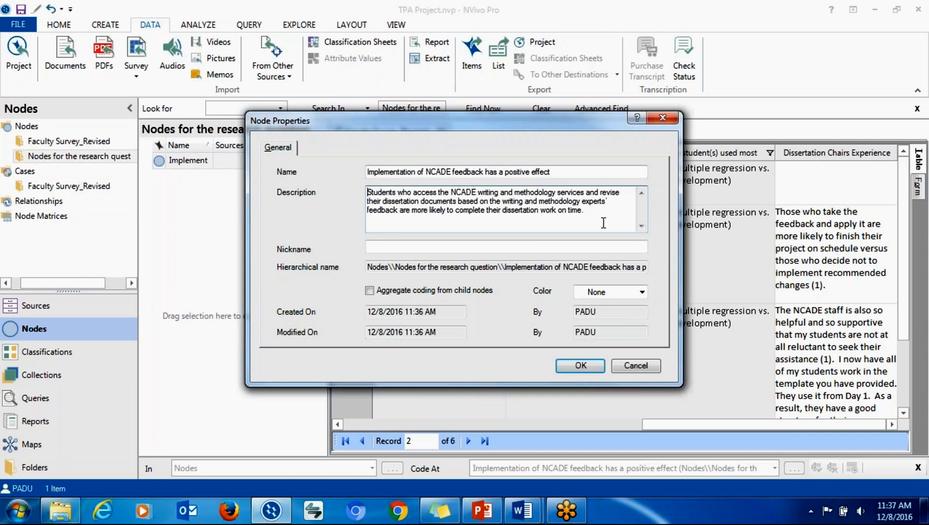
Enable aggregate coding from child nodes for the Implementation node and save its properties.
left_click_drag(506, 172, 544, 172)
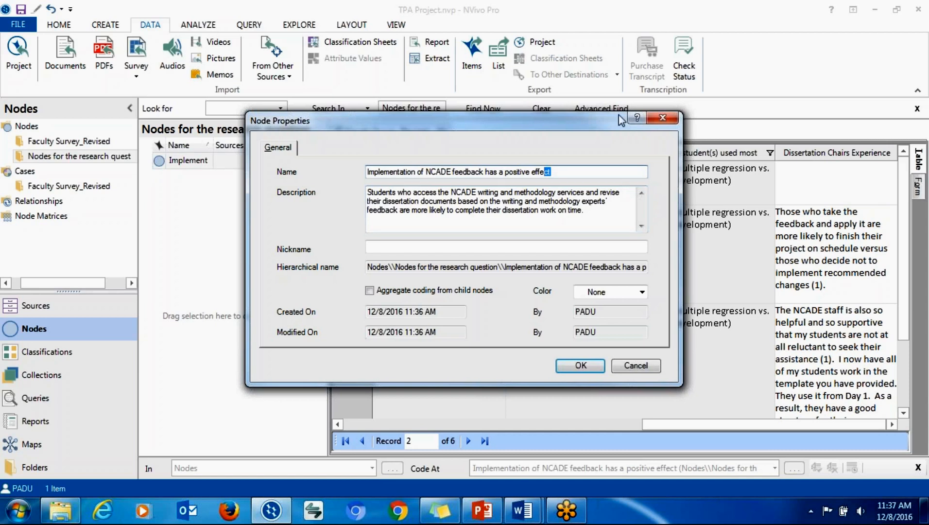
left_click_drag(561, 173, 384, 175)
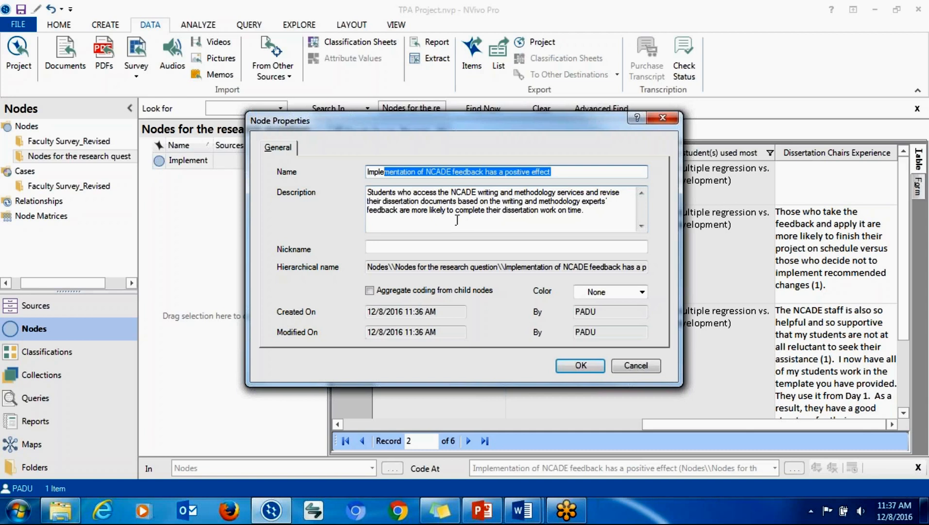
left_click(369, 291)
left_click(581, 366)
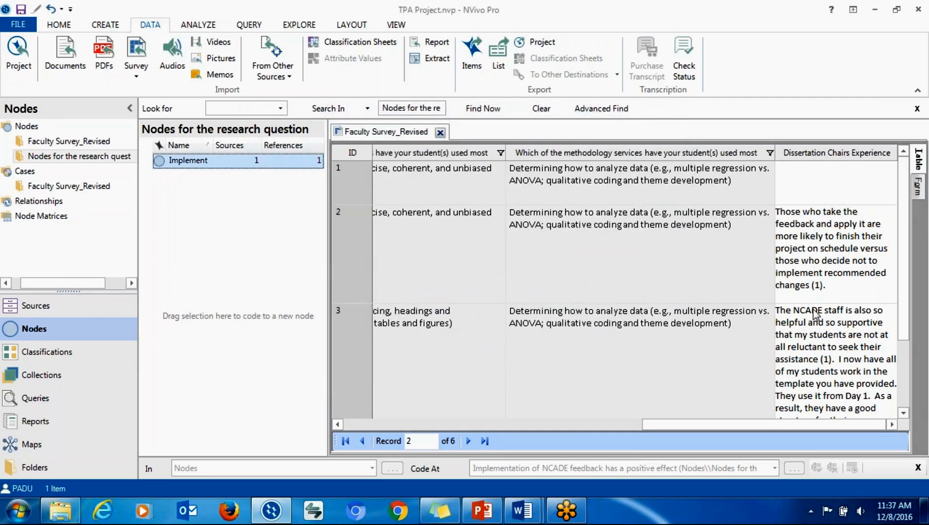
Code record 3's first statement, up to "assistance", at a new research-question node "Students willingness to seek NCADE services due to supportive NCADE staff".
mouse_move(901, 317)
left_mouse_down()
mouse_move(905, 359)
mouse_move(903, 318)
left_mouse_up()
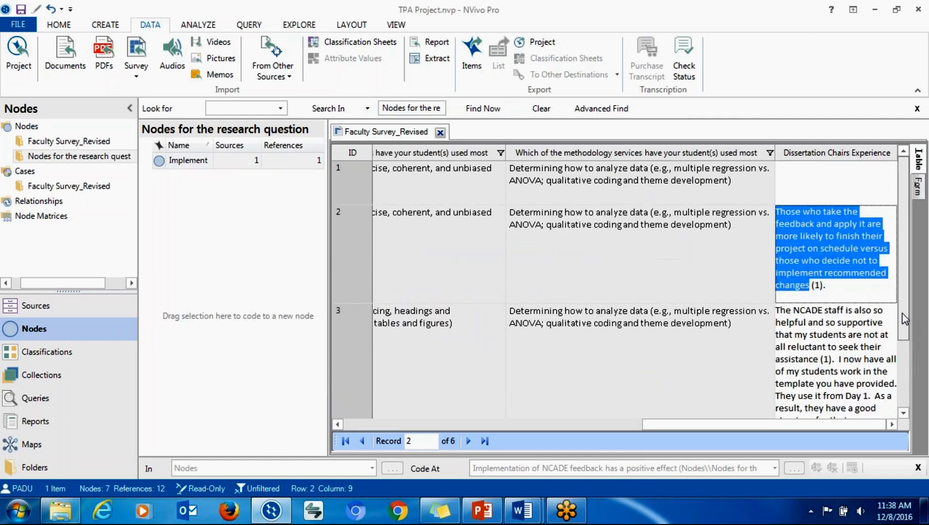
left_click(779, 311)
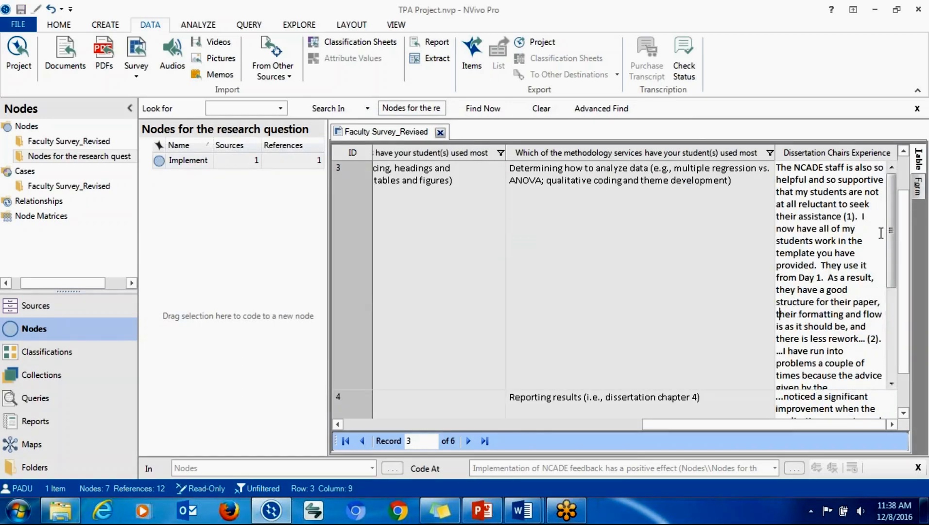
left_click_drag(777, 168, 843, 215)
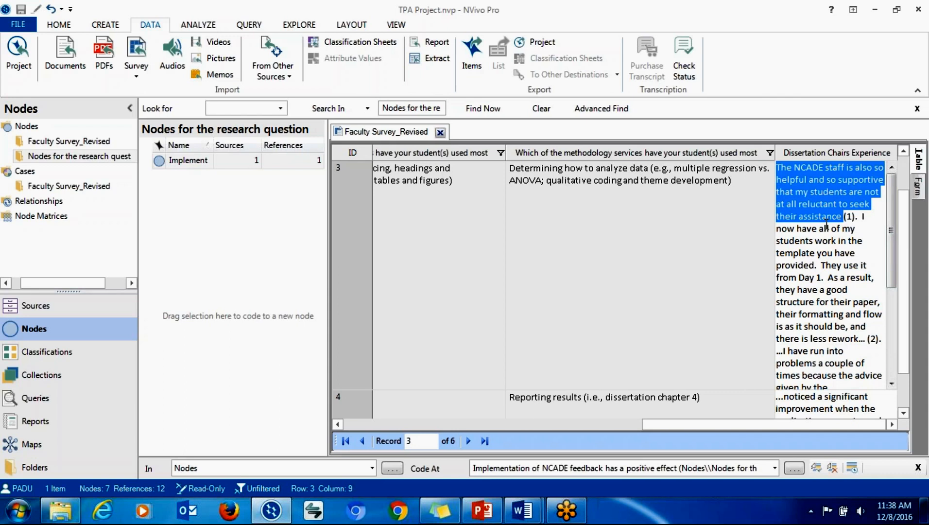
key("alt+Tab")
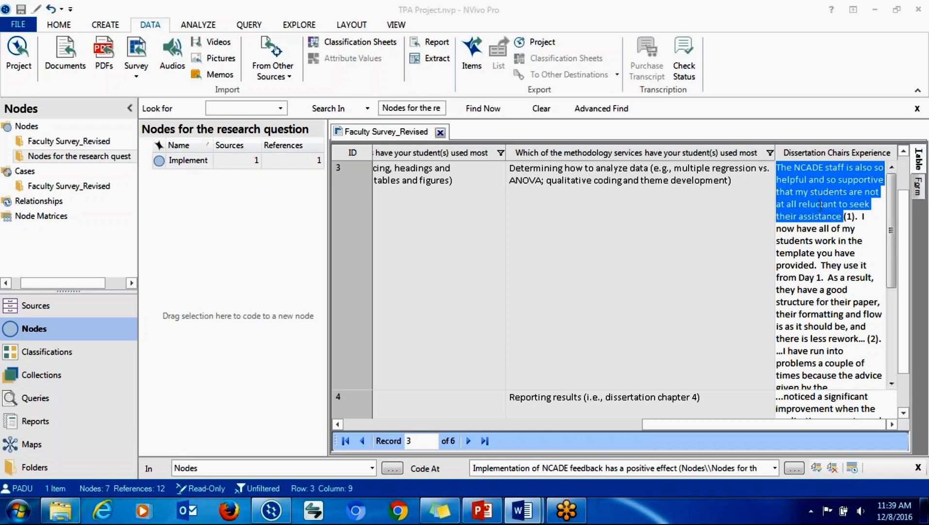
right_click(820, 204)
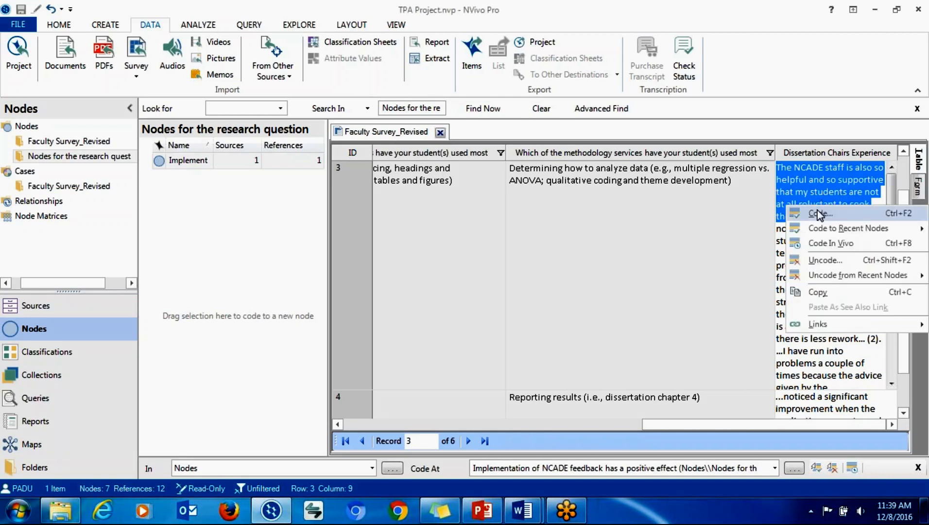
left_click(820, 215)
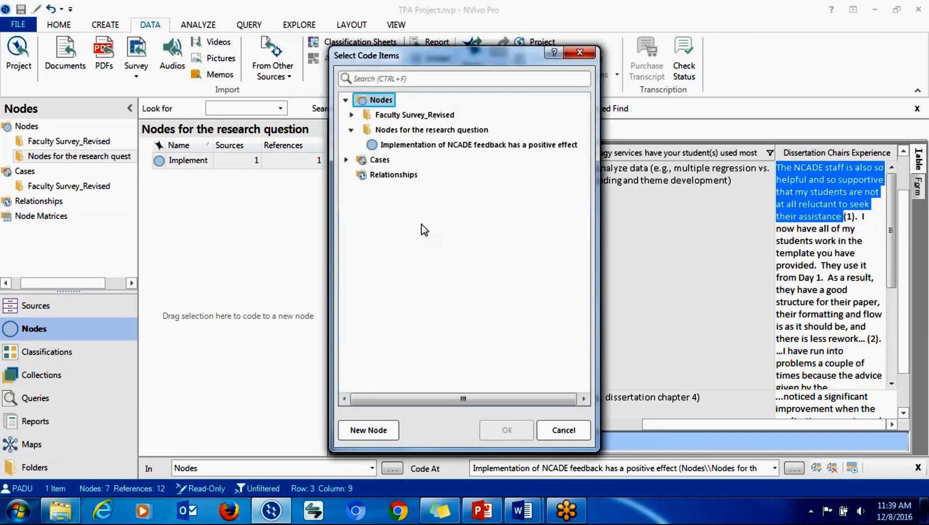
left_click(408, 130)
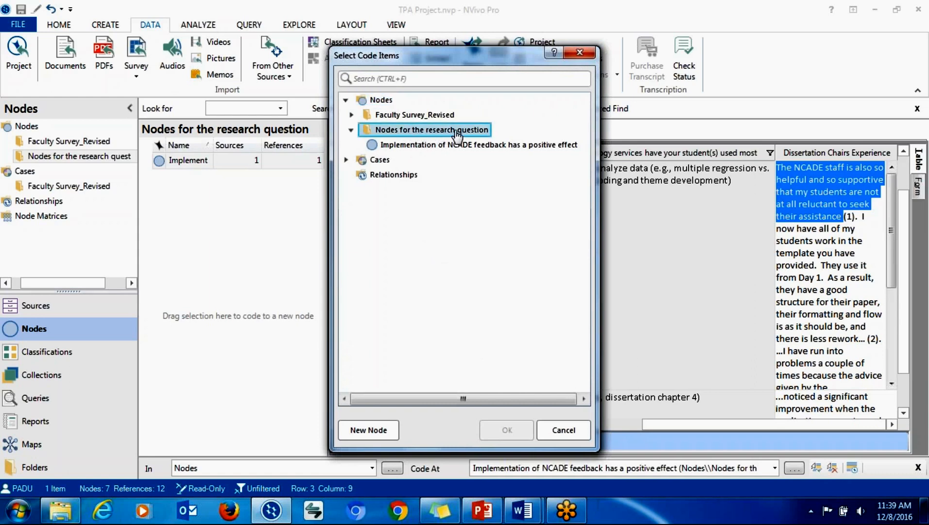
left_click(371, 431)
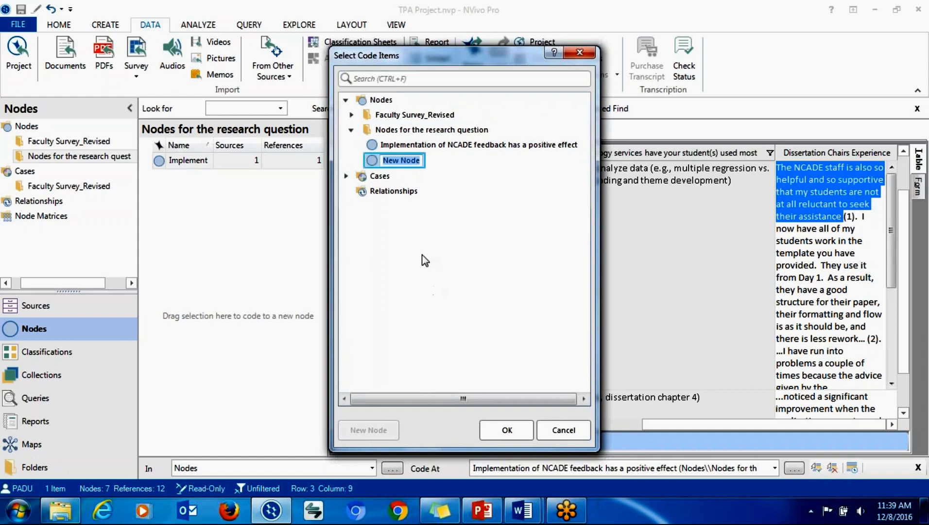
key("ctrl+v")
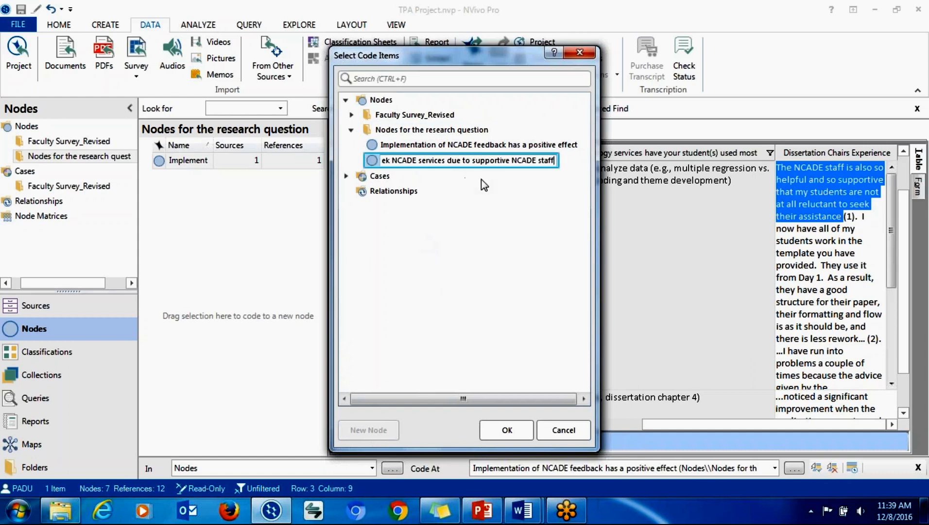
key("Return")
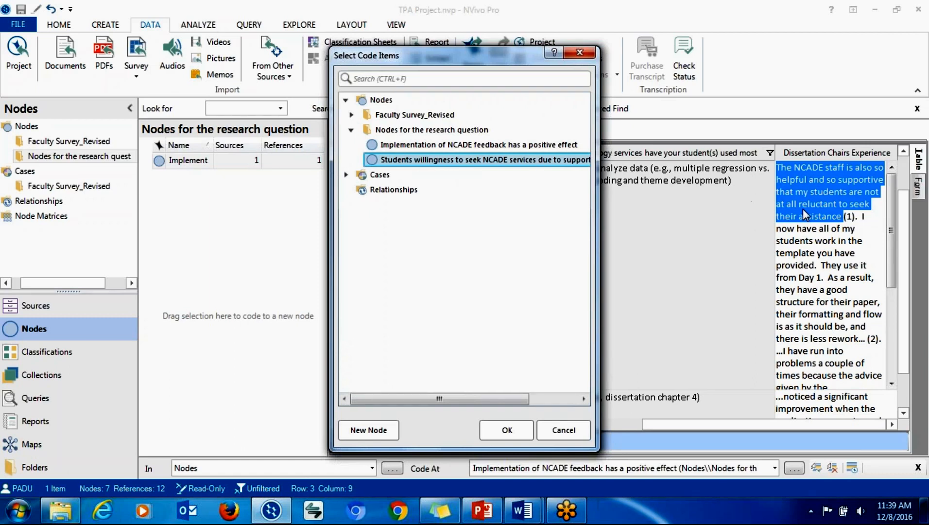
left_click(507, 431)
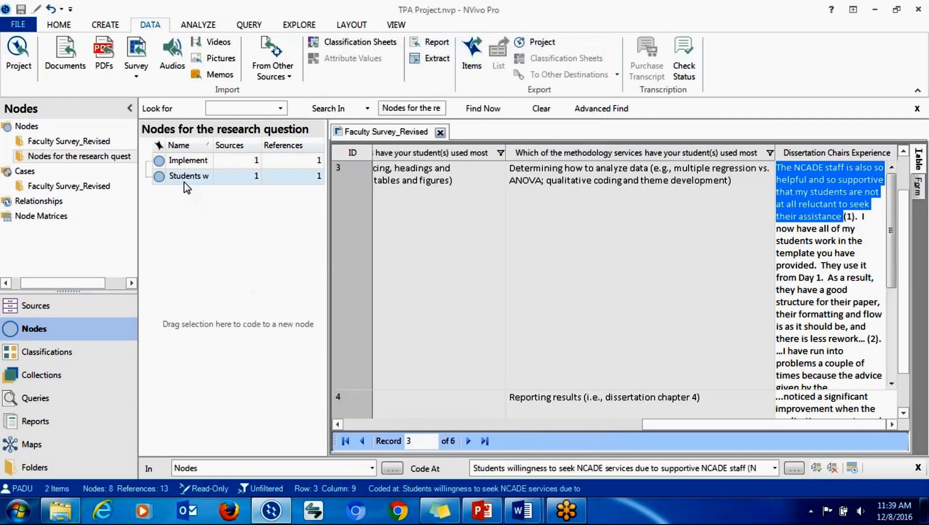
Add the description beginning "Students don't hesitate seeking for writing help due to supportive writing experts" to the "Students willingness" node and save its properties.
right_click(184, 181)
left_click(221, 461)
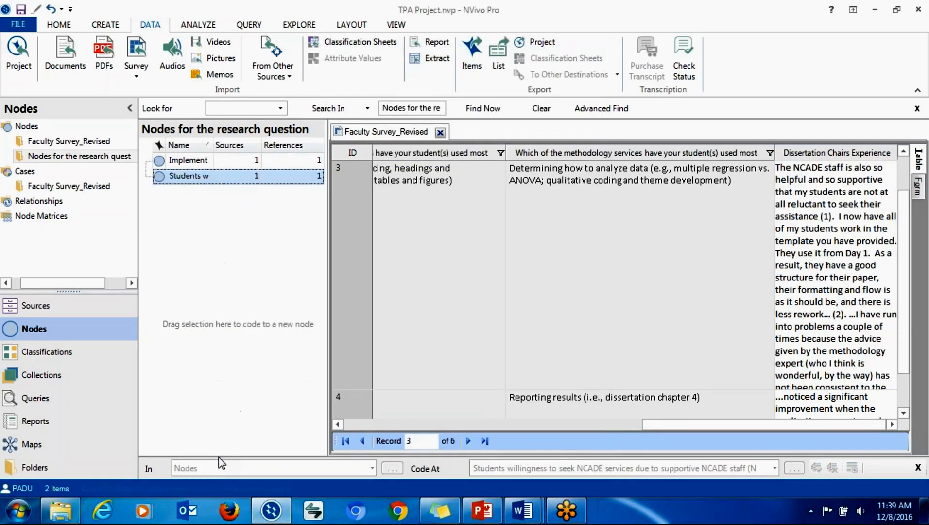
left_click(450, 222)
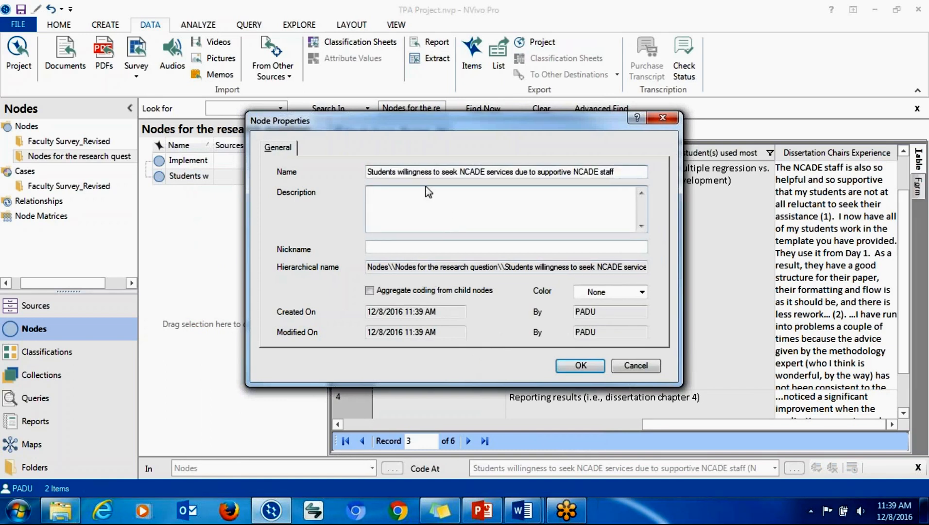
key("alt+Tab")
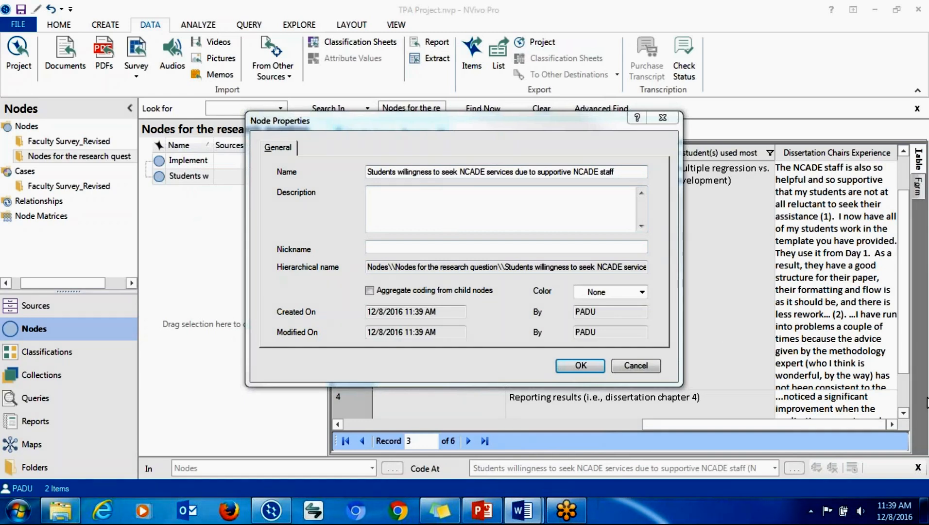
key("alt+Tab")
left_click(393, 200)
type("• Students don't hesitate seeking for writing help due to supportive writing experts. MEs have the knowledge and ability to guide students to make informed choices related to research methodology.")
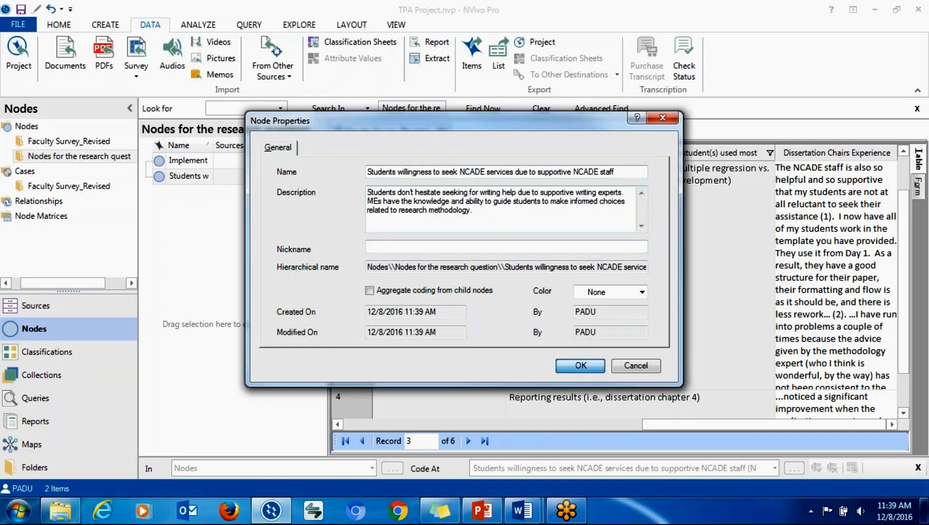
left_click(578, 365)
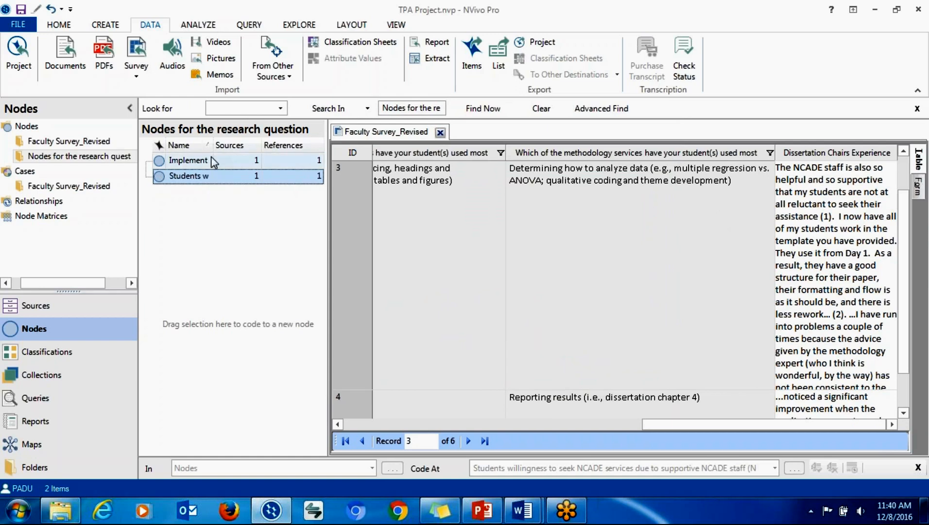
Widen the node list's Name column and link a new memo named "students" to the "Students willingness" node.
left_click_drag(212, 145, 253, 146)
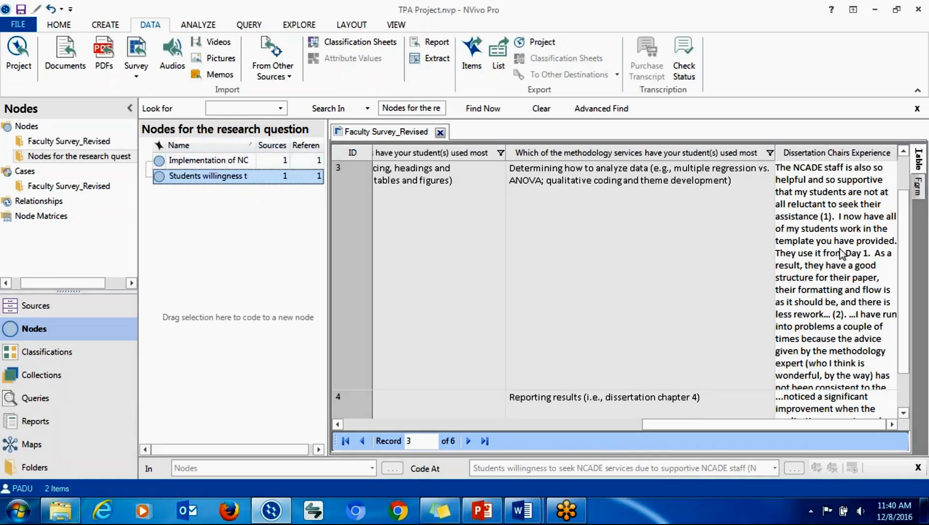
left_click_drag(897, 233, 901, 194)
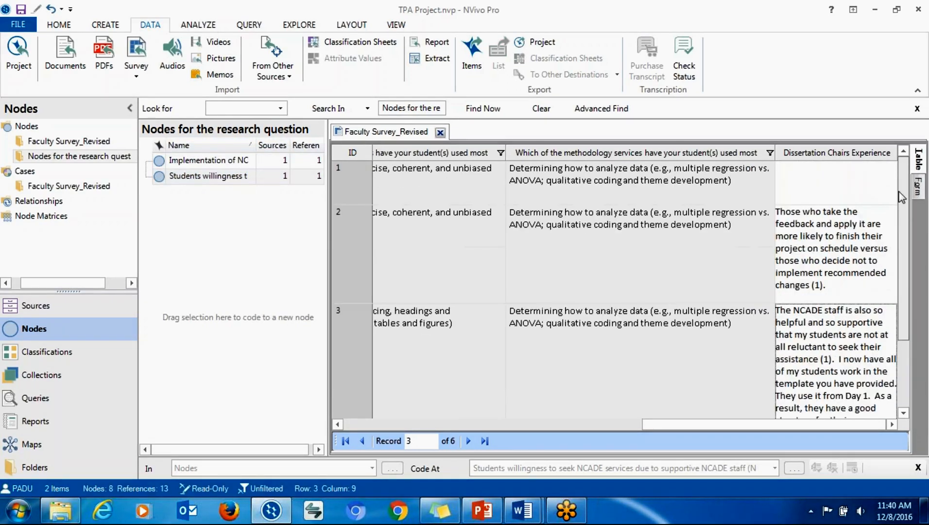
right_click(219, 177)
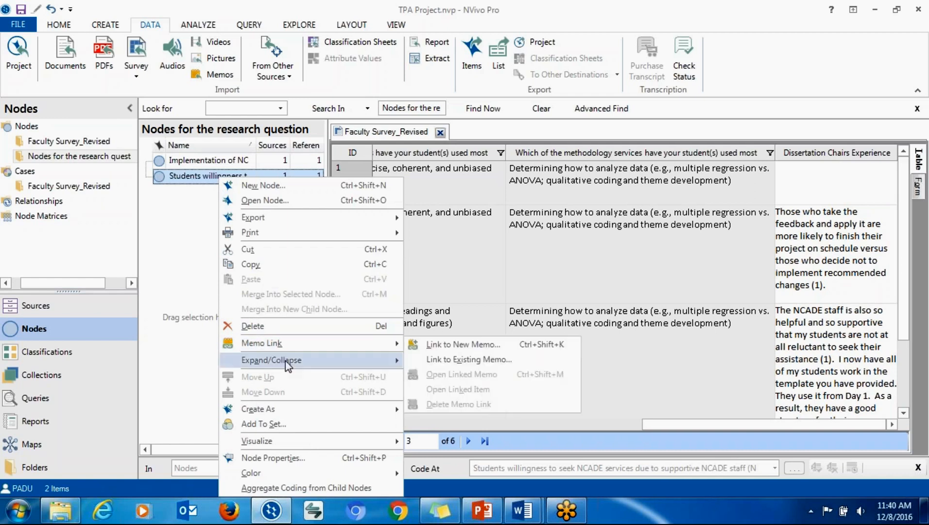
mouse_move(314, 346)
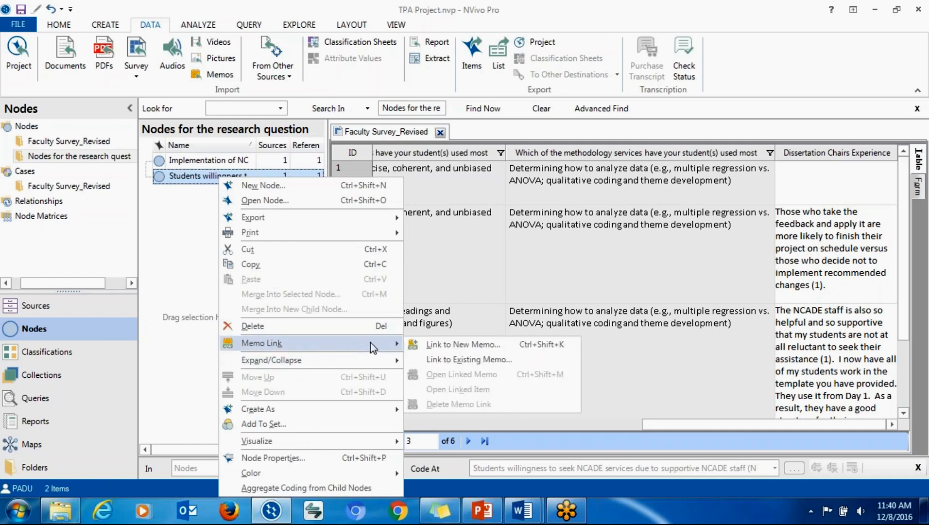
left_click(461, 345)
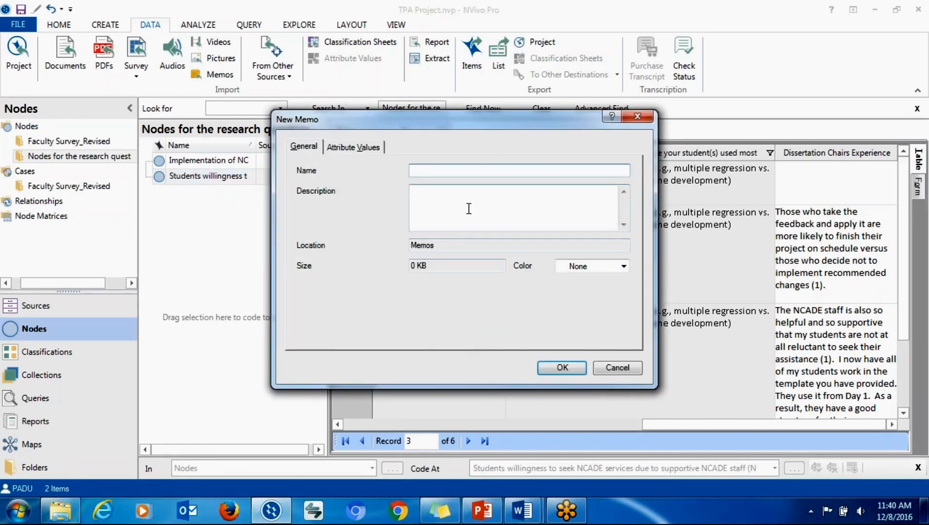
type("students")
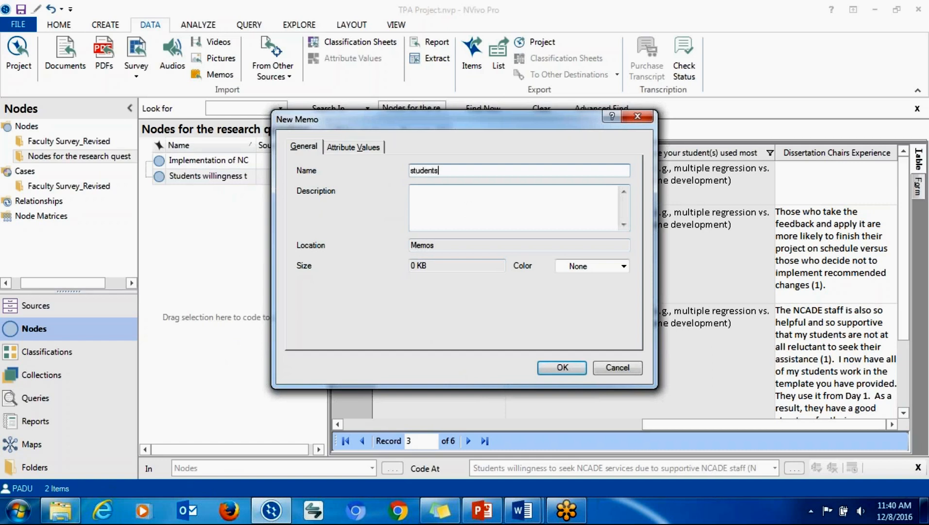
left_click(554, 368)
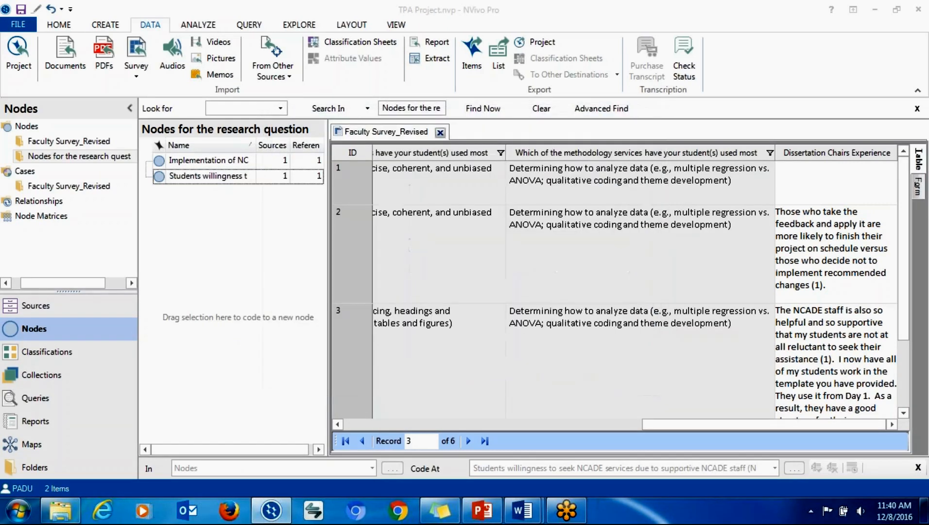
Enter the placeholder text "jejekjwwkwhwl" in the students memo and close the memo.
type("th")
key("BackSpace")
key("BackSpace")
type("the")
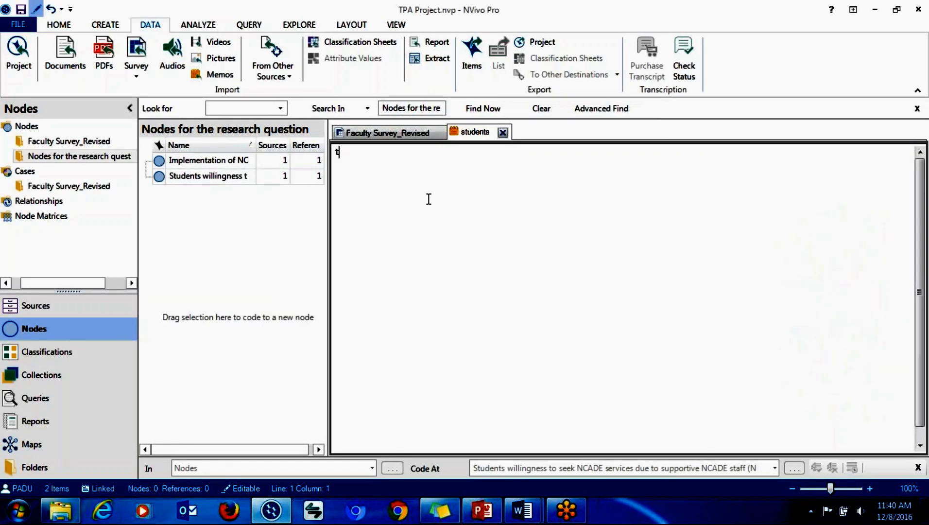
key("BackSpace")
key("BackSpace")
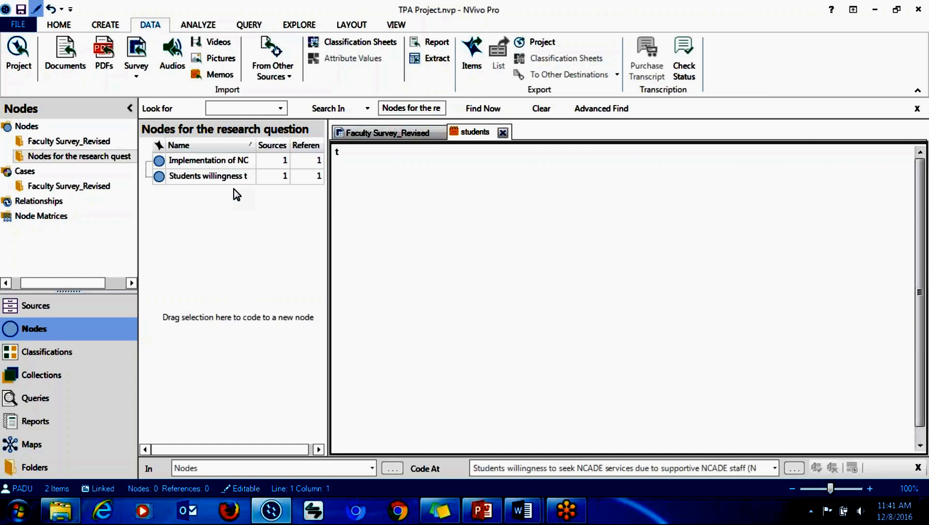
key("BackSpace")
type("jejekjwwkwhwl")
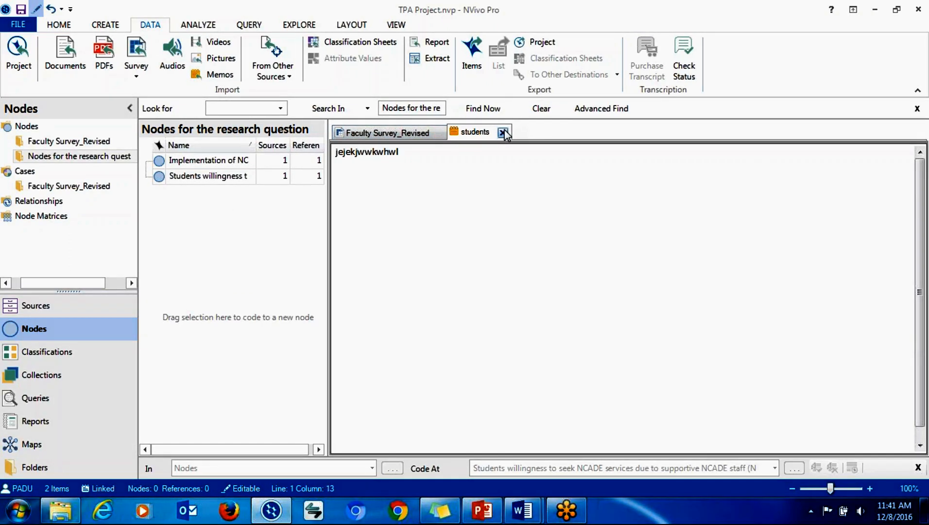
left_click(501, 132)
left_click(238, 181)
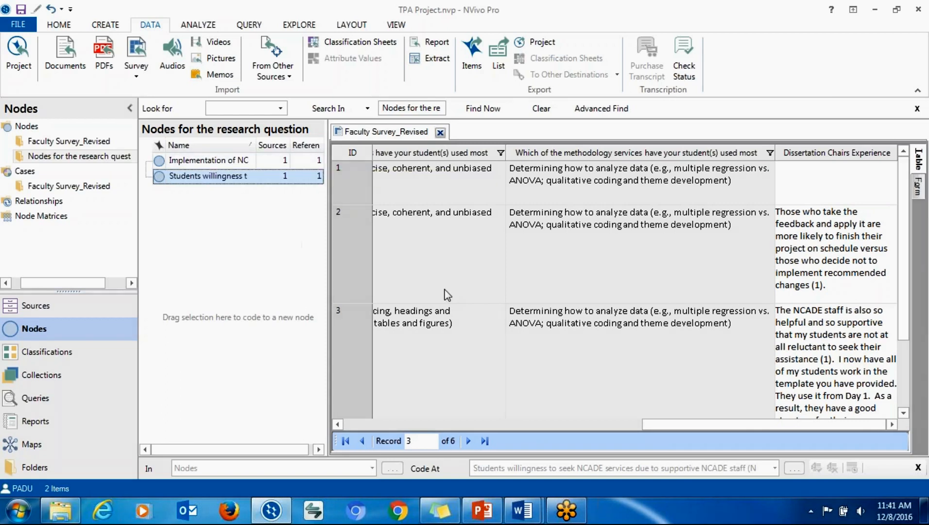
Save the changes to TPA Project and close the project.
left_click(211, 163)
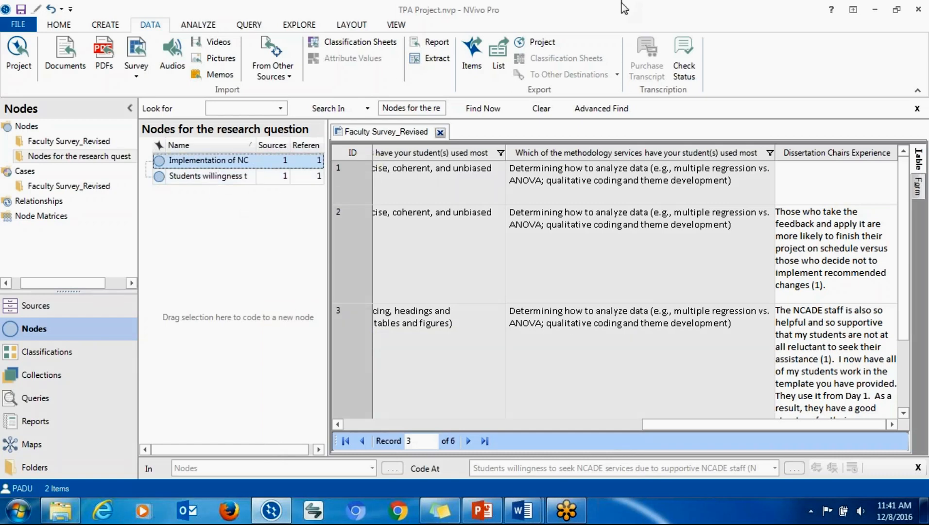
left_click_drag(613, 18, 479, 55)
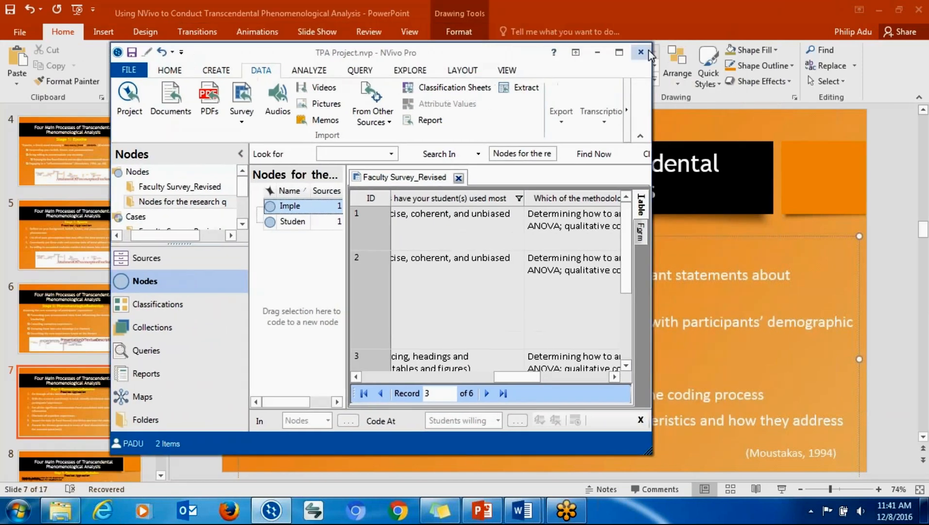
left_click(640, 52)
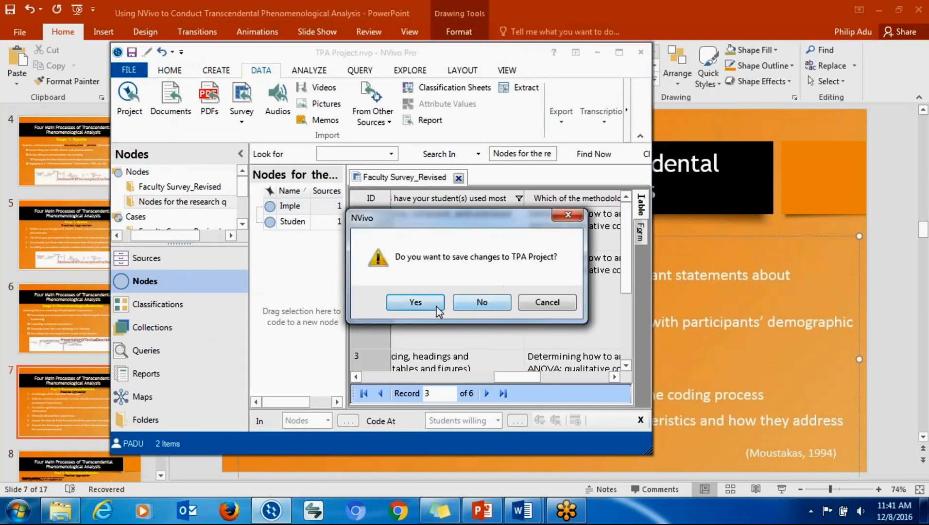
left_click(436, 306)
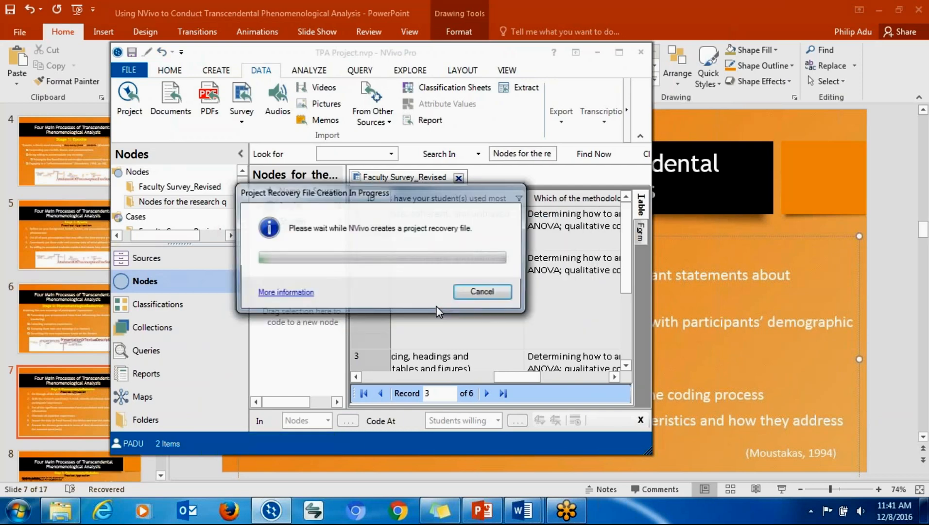
left_click(641, 53)
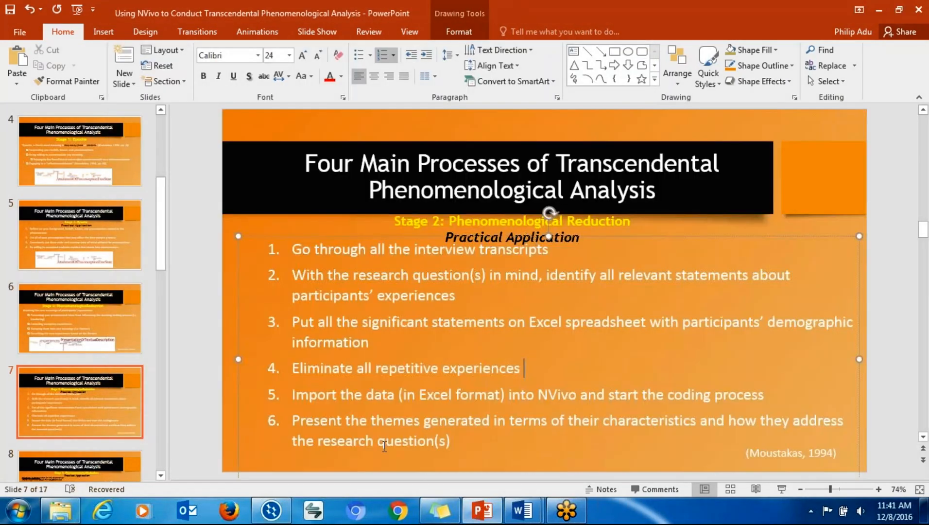
Restart NVivo and open the recent project "About Transcedental Phenomenological Research" in a maximized window.
left_click(62, 511)
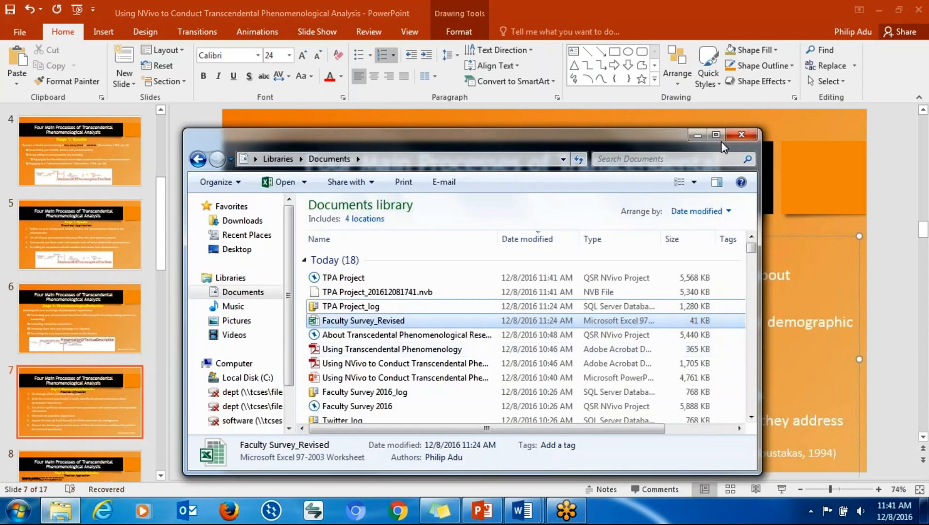
left_click(742, 135)
left_click(272, 510)
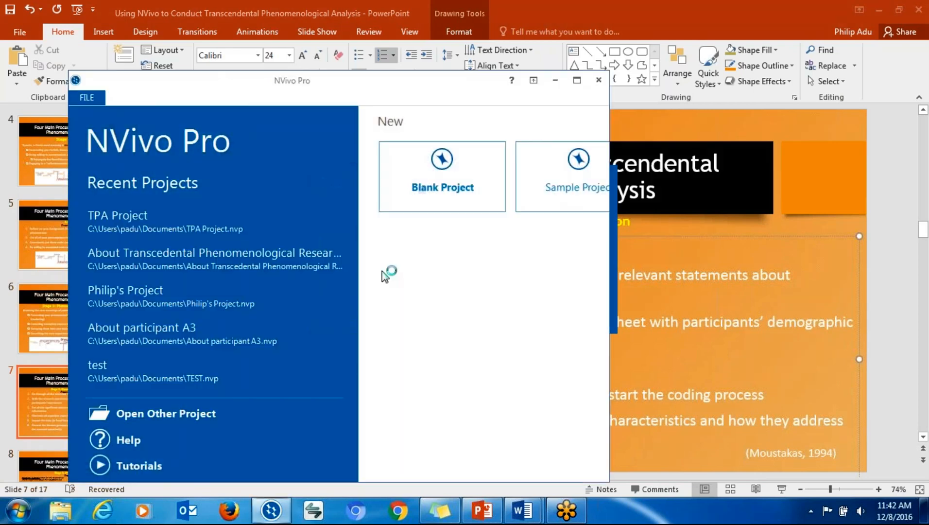
left_click(174, 266)
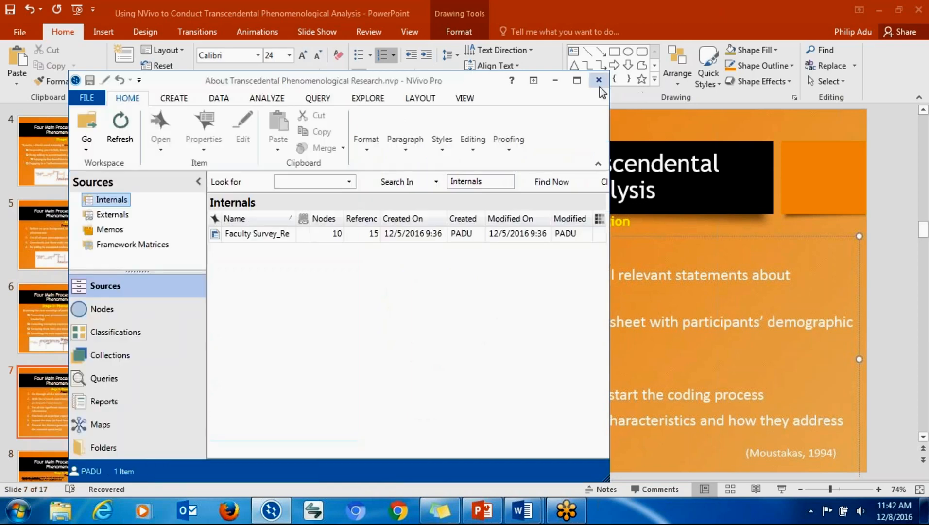
left_click(577, 80)
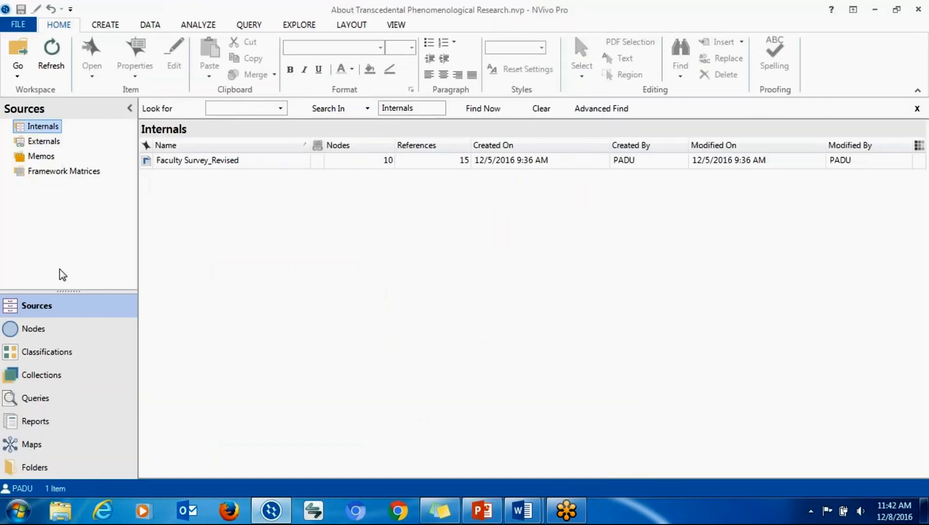
Review the description of "Accessing NCADE services at the early stage" in the Nodes_Dissertation Chairs Experiences about NCADE Services folder, closing NVivo when done.
left_click(10, 327)
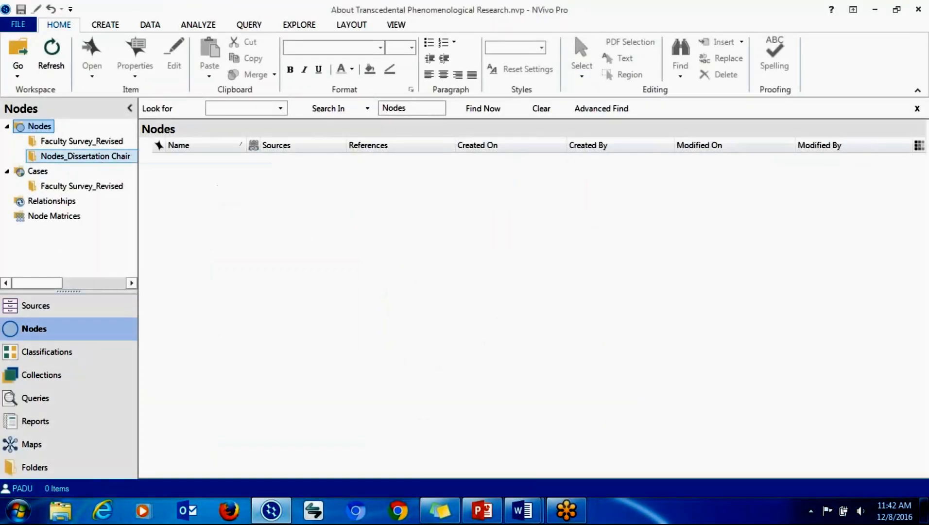
left_click(99, 158)
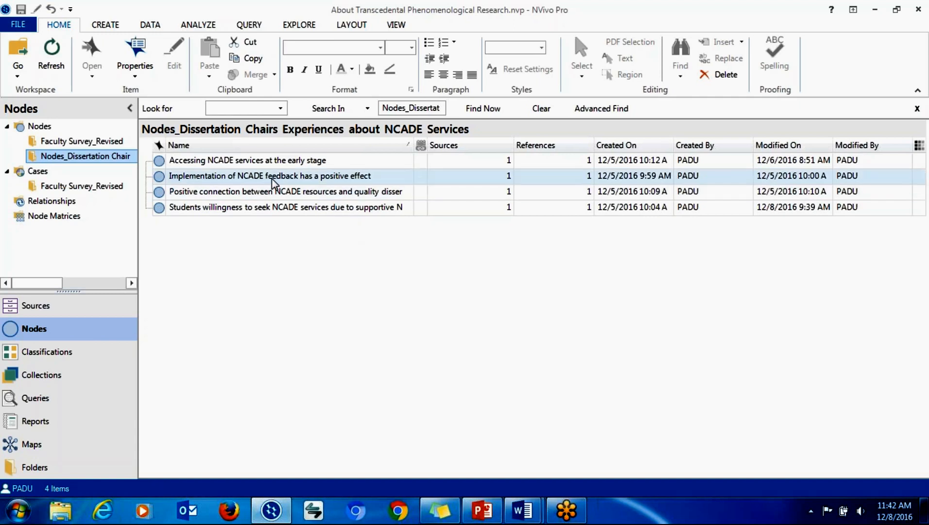
right_click(247, 160)
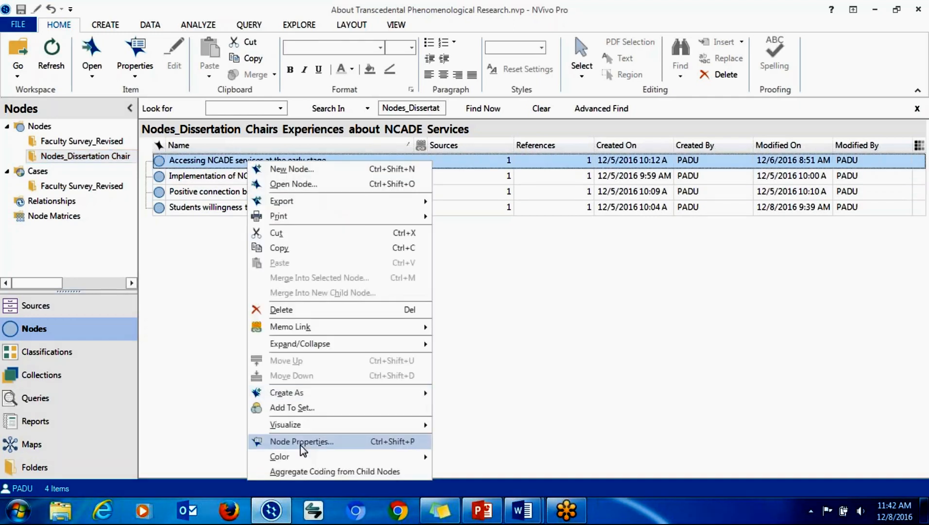
left_click(301, 442)
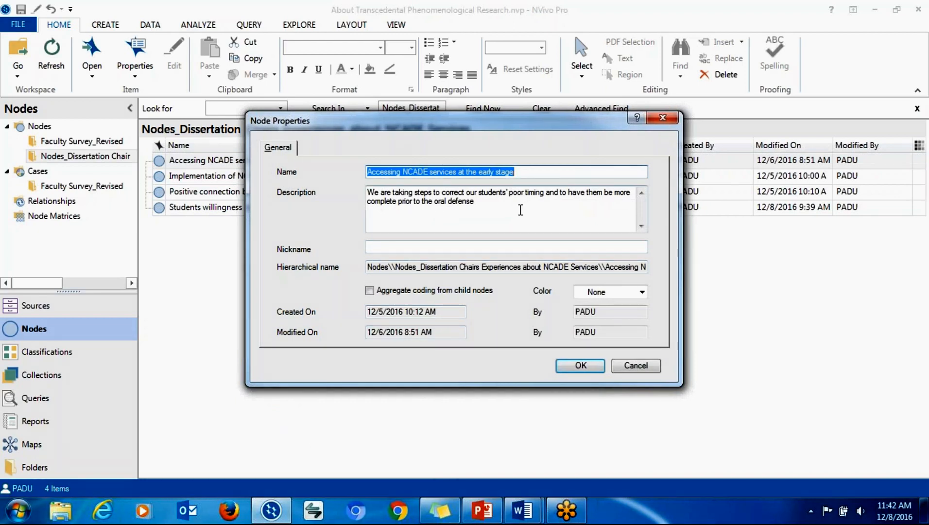
left_click(670, 122)
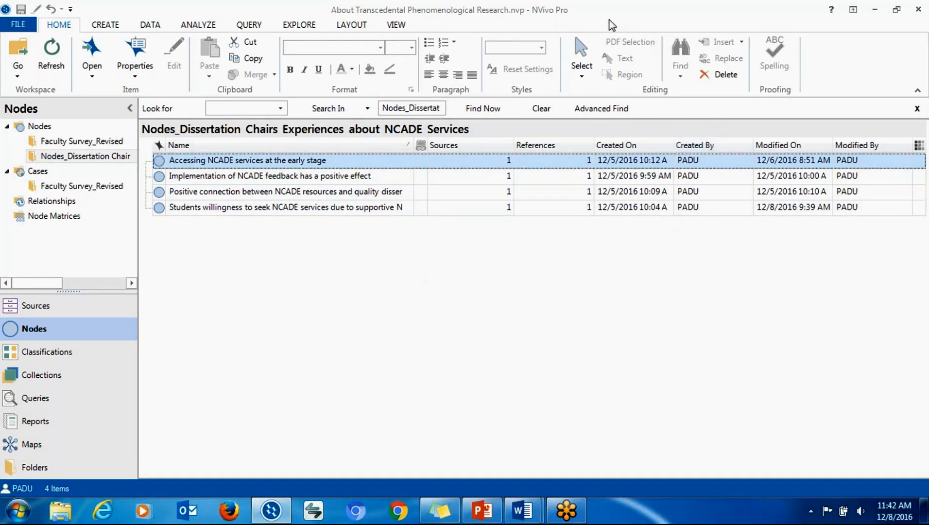
left_click_drag(603, 20, 511, 93)
left_click(734, 82)
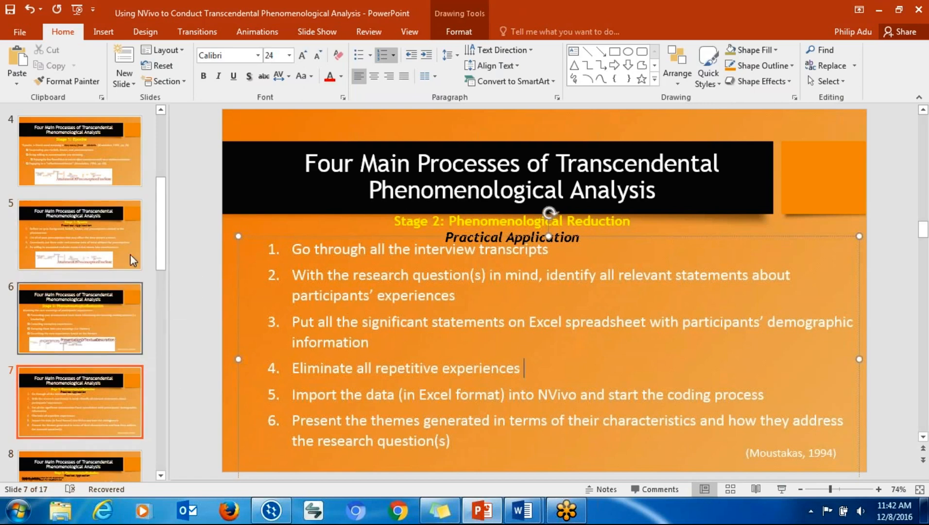
Start the slide show from slide 8, the Stage 2 practical application with the research question, and swap the presenter view with the slide show.
left_click(86, 167)
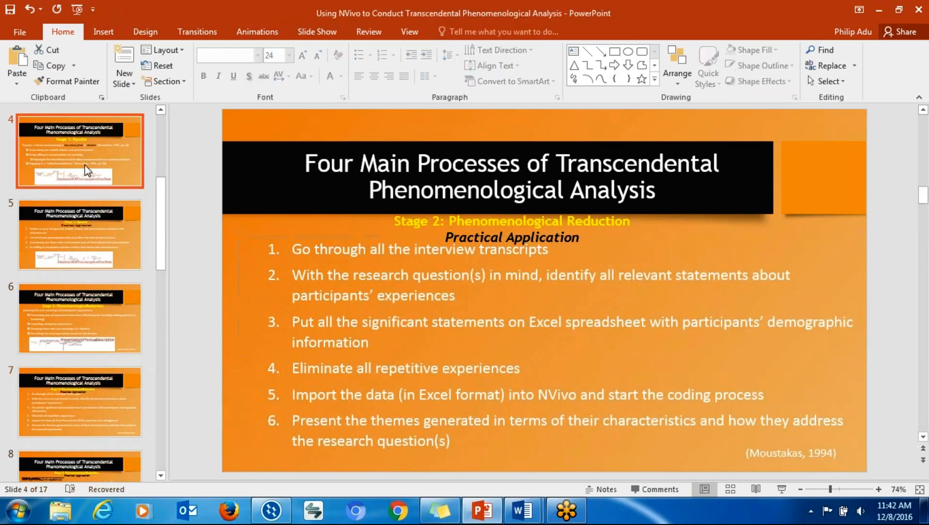
key("Up")
key("Down")
key("Down")
key("Down")
key("Down")
key("Down")
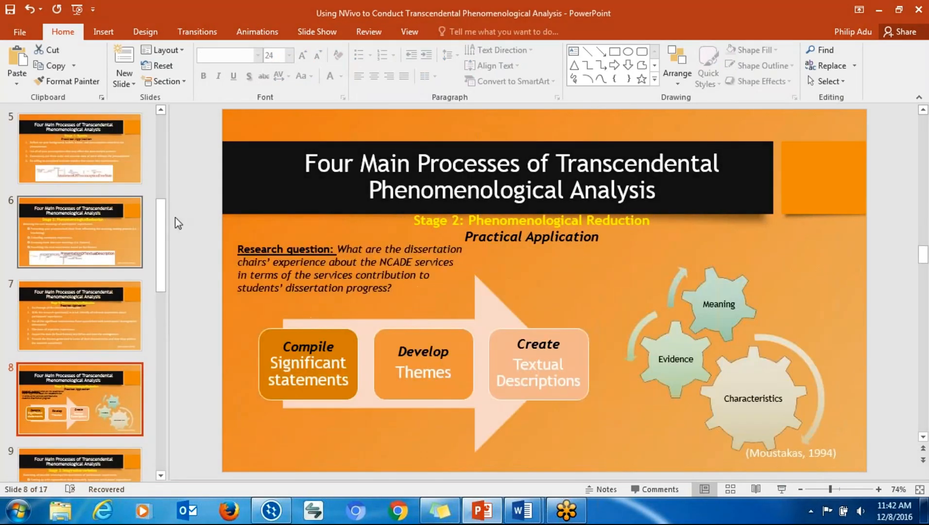
left_click(782, 489)
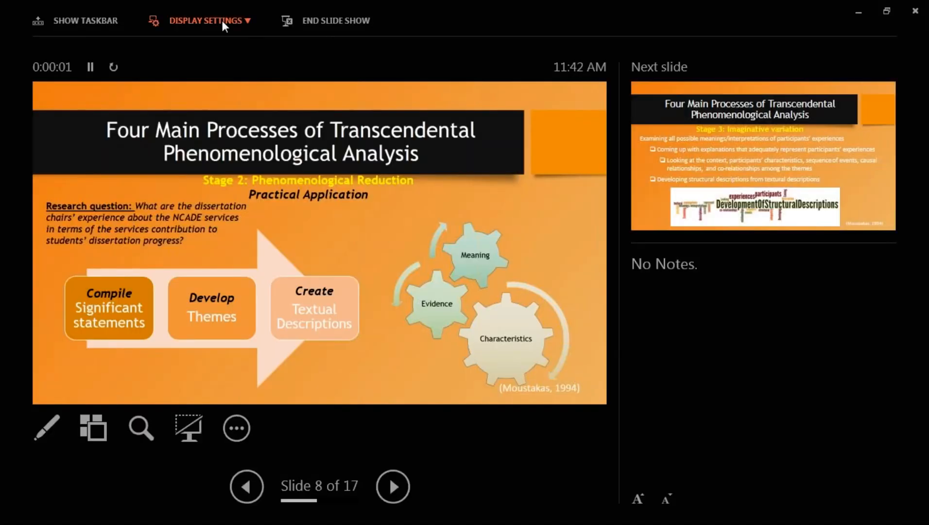
left_click(218, 20)
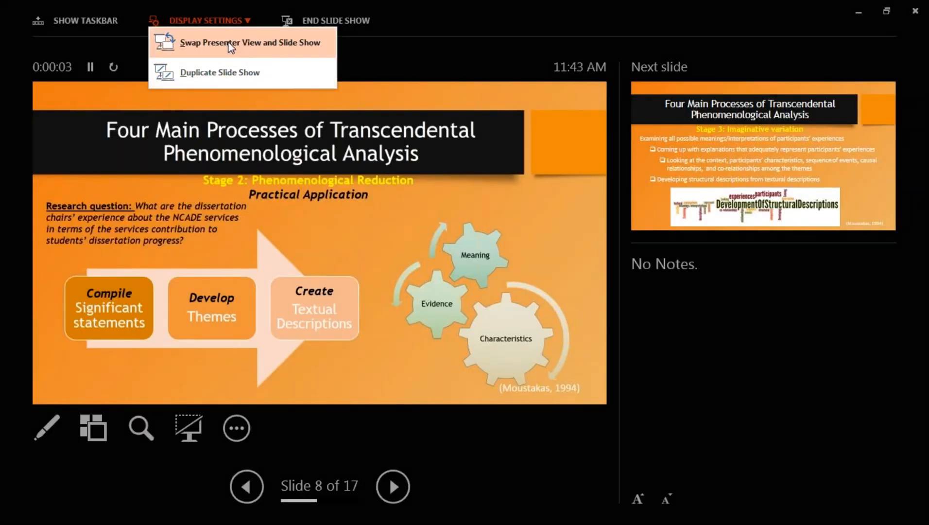
left_click(229, 44)
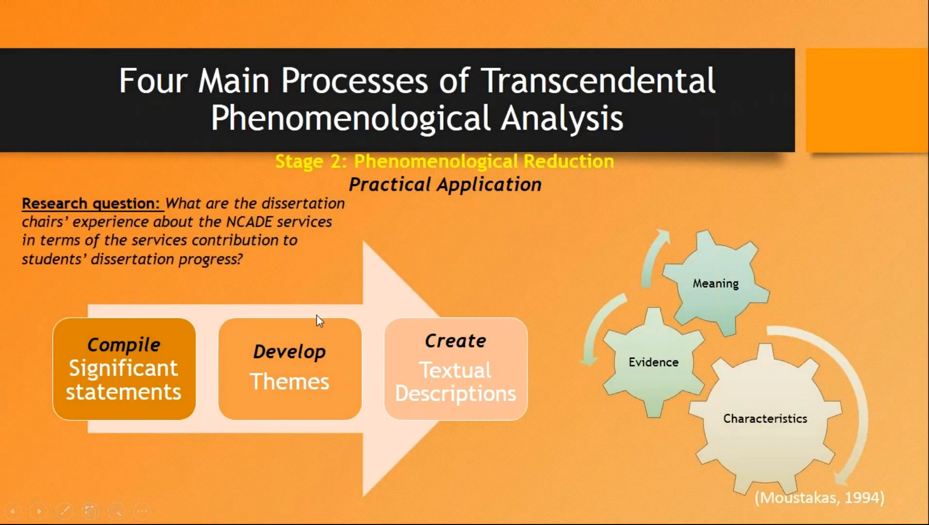
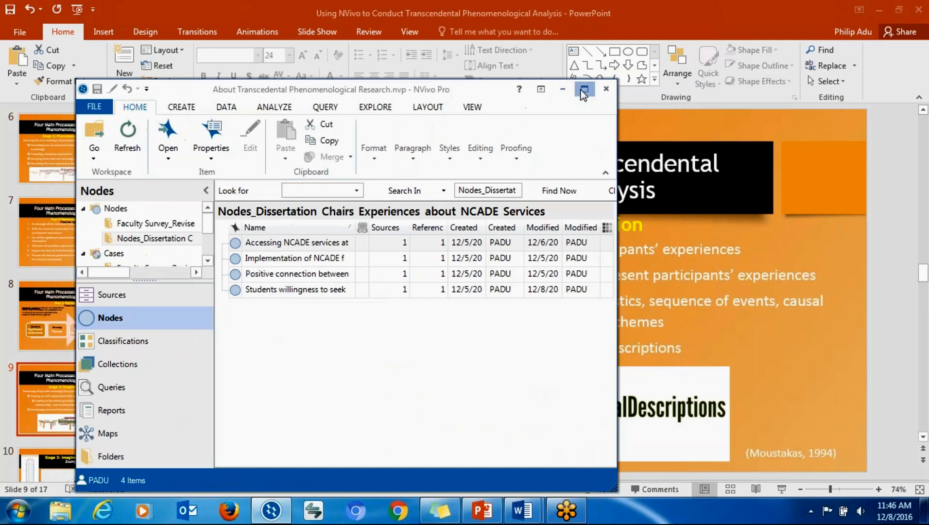
Create a new project map named A3 in the NVivo project.
left_click(292, 21)
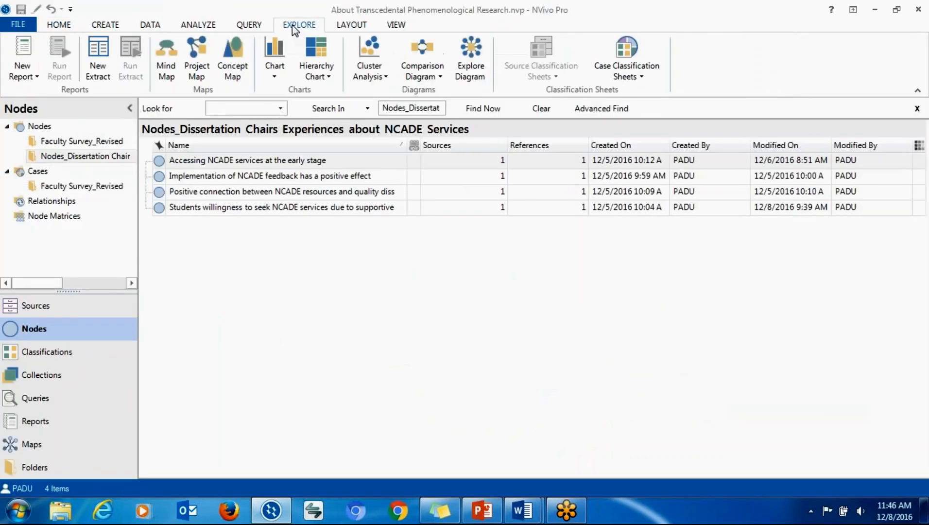
left_click(203, 73)
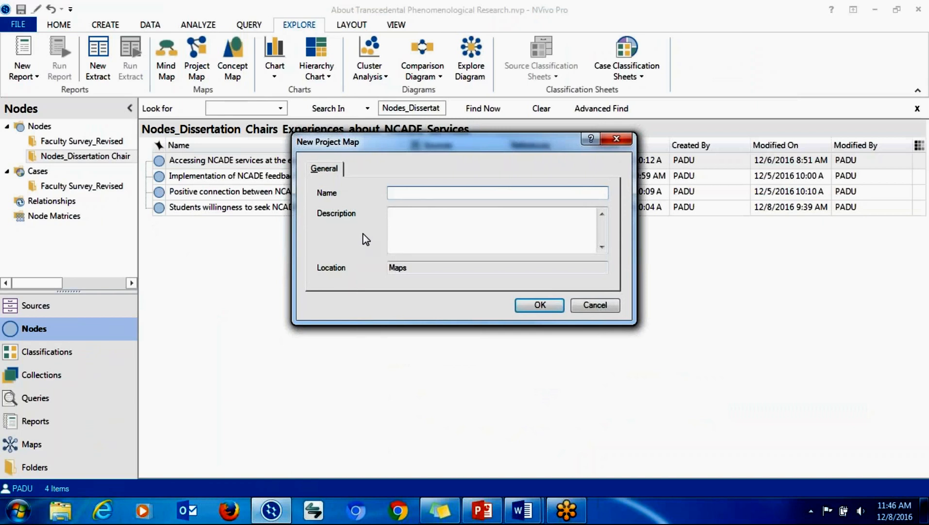
type("A")
type("4")
key("BackSpace")
type("3")
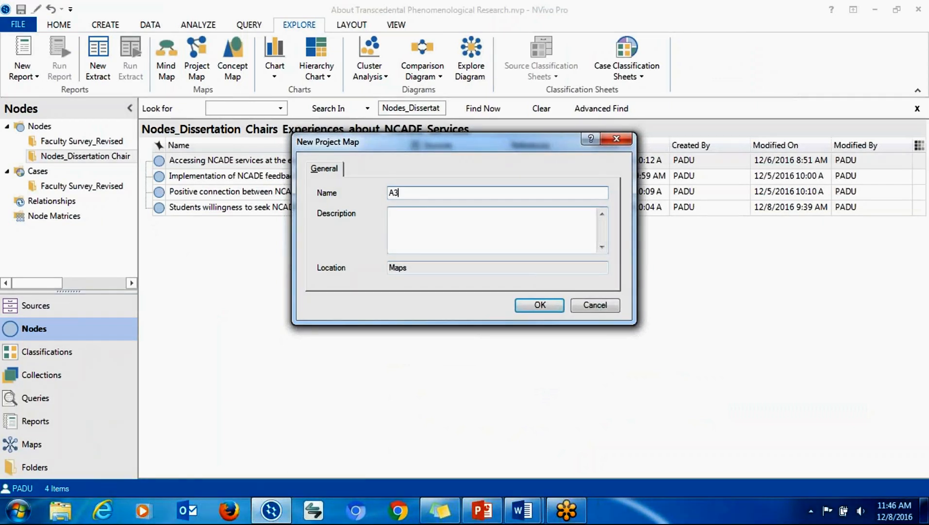
left_click(540, 305)
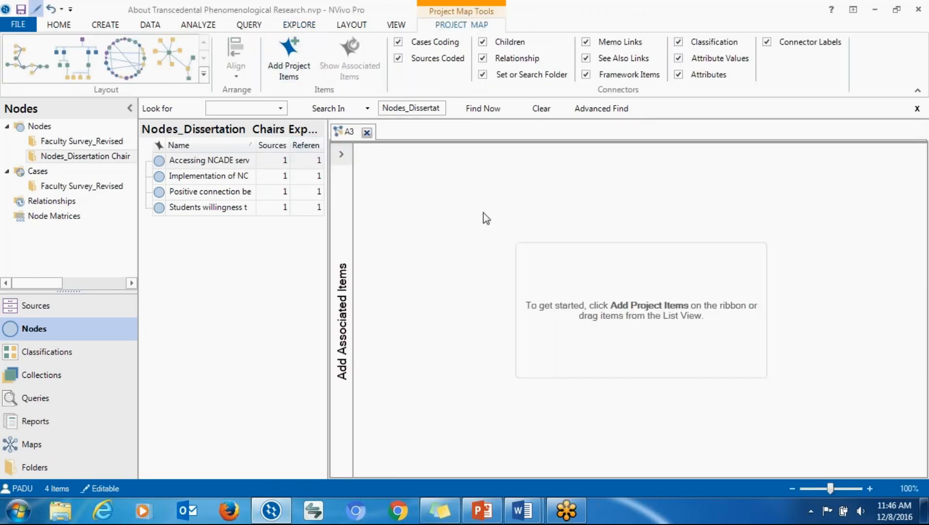
Add the case A3 from the Faculty Survey_Revised cases to the project map.
left_click(293, 67)
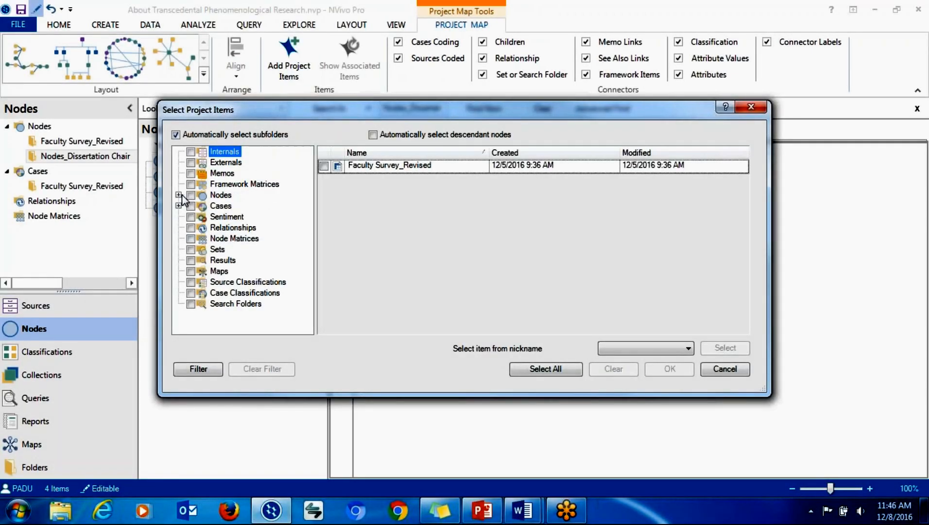
left_click(178, 206)
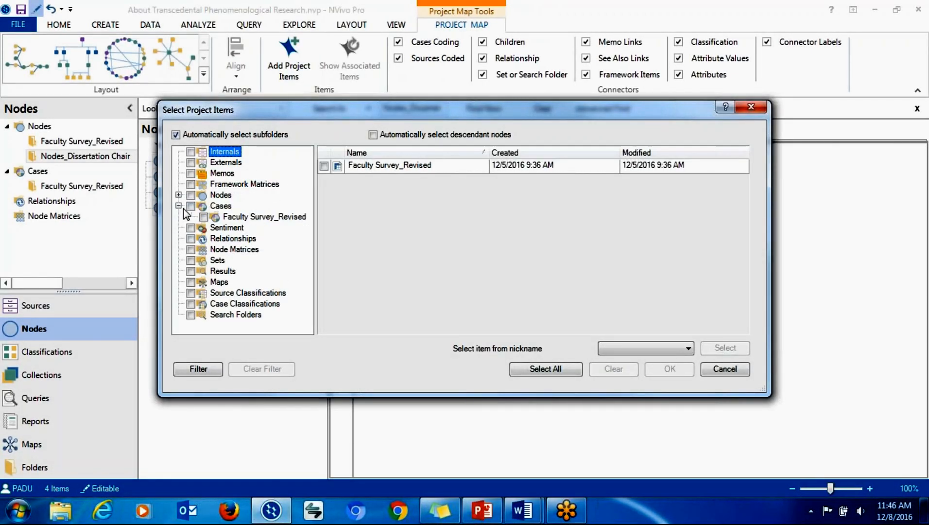
left_click(224, 217)
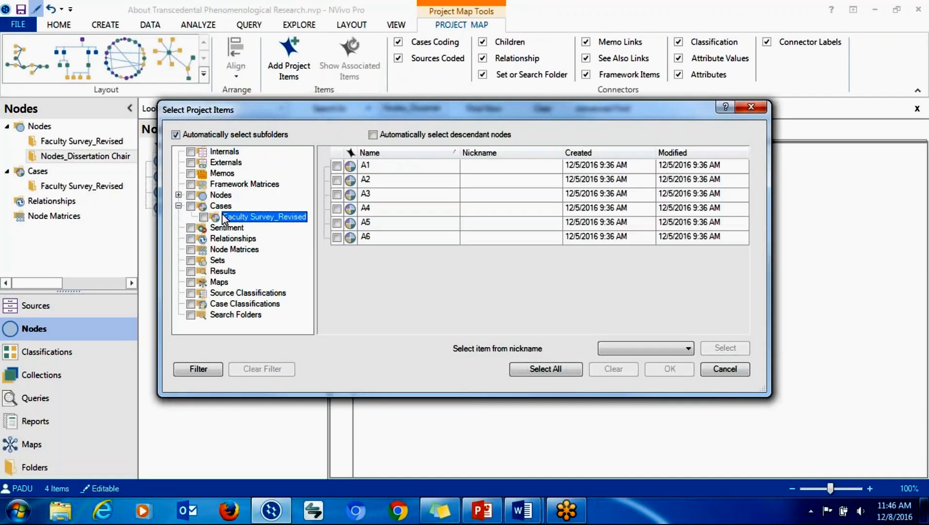
left_click(336, 208)
left_click(337, 194)
left_click(336, 208)
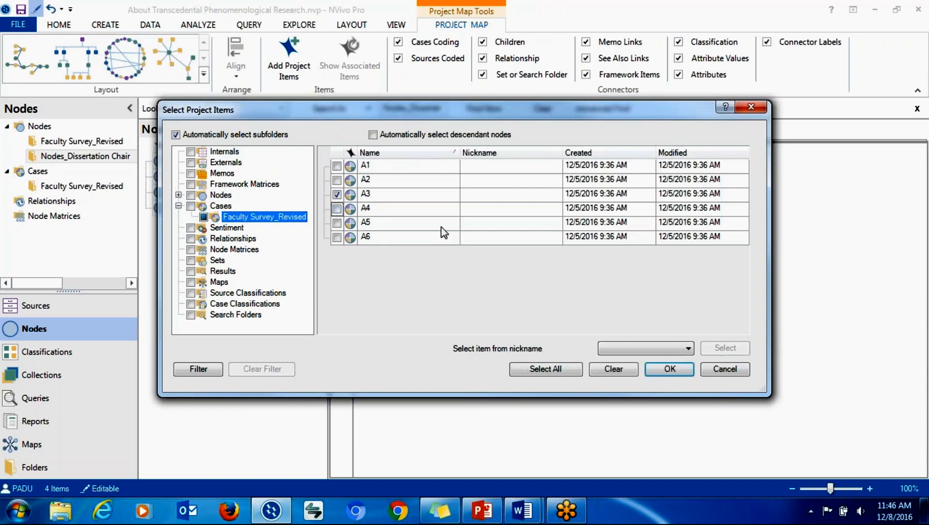
left_click(665, 370)
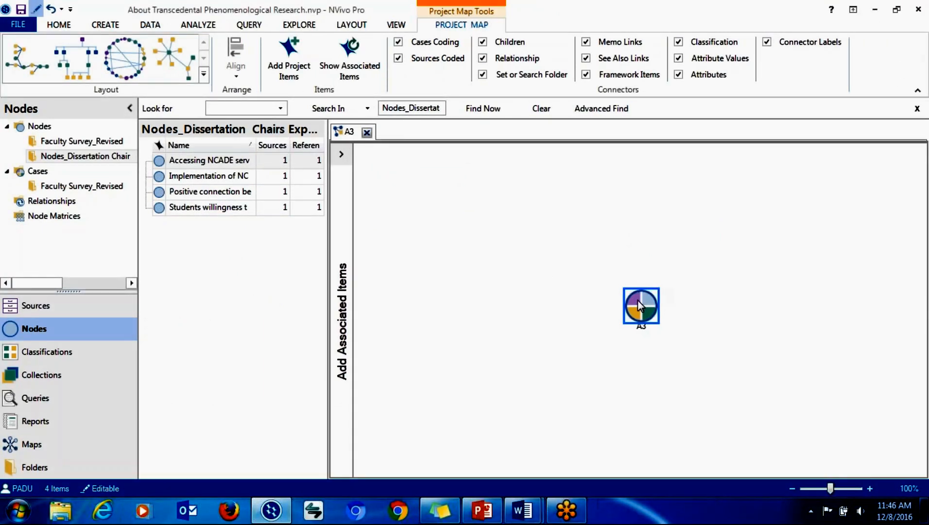
Show case A3's associated items and add its coding nodes on students' willingness to seek NCADE services and positive connection with NCADE resources to the map.
right_click(638, 305)
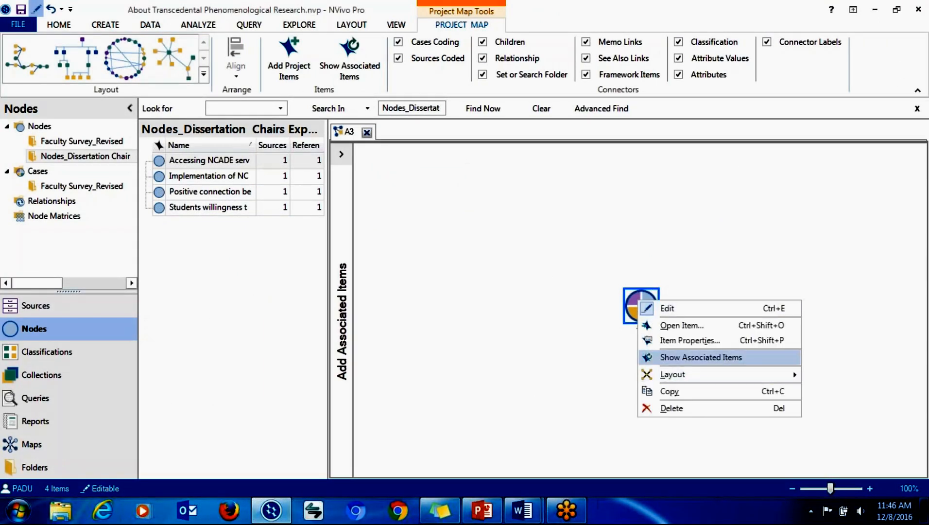
left_click(700, 357)
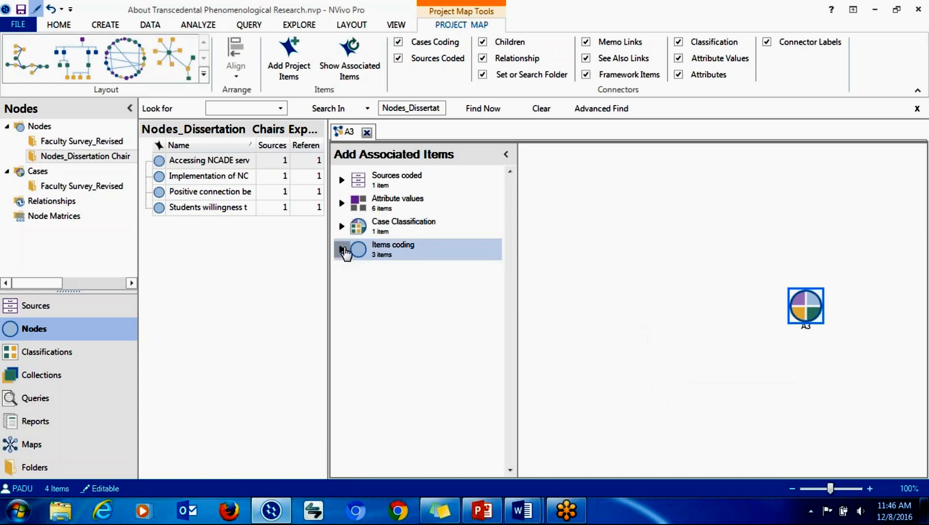
left_click(342, 226)
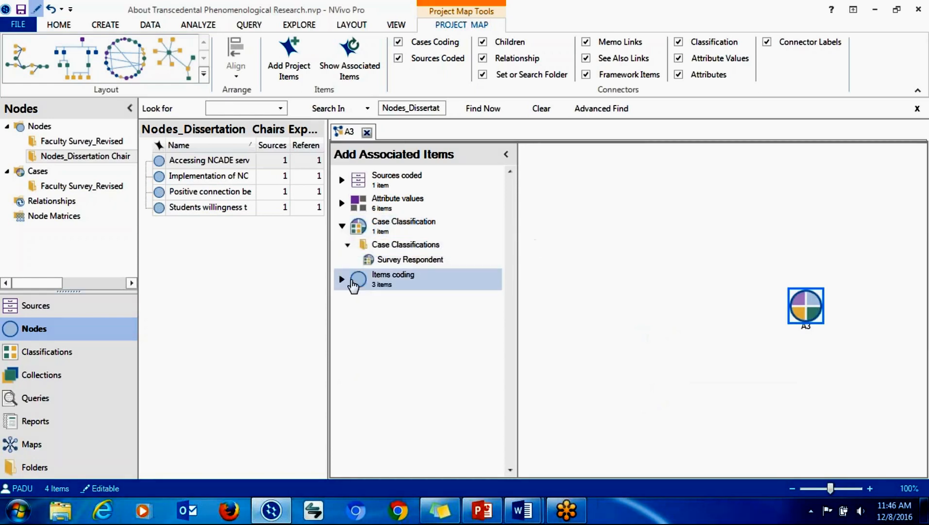
left_click(342, 279)
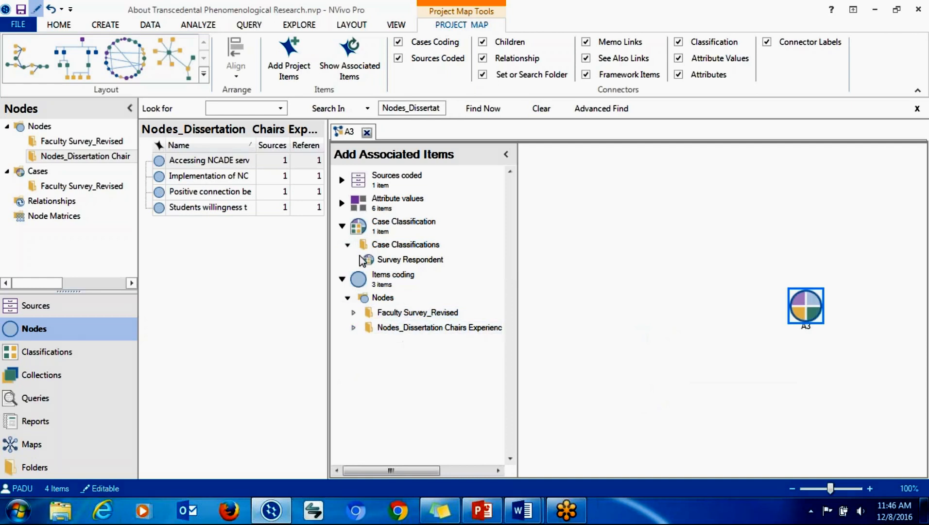
left_click(353, 329)
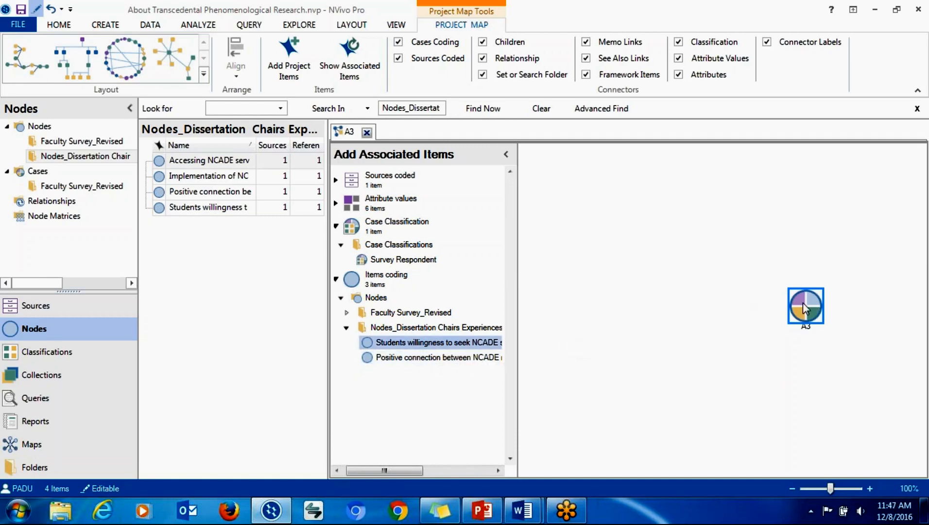
left_click_drag(462, 342, 682, 294)
left_click_drag(437, 342, 645, 354)
left_click_drag(444, 344, 680, 189)
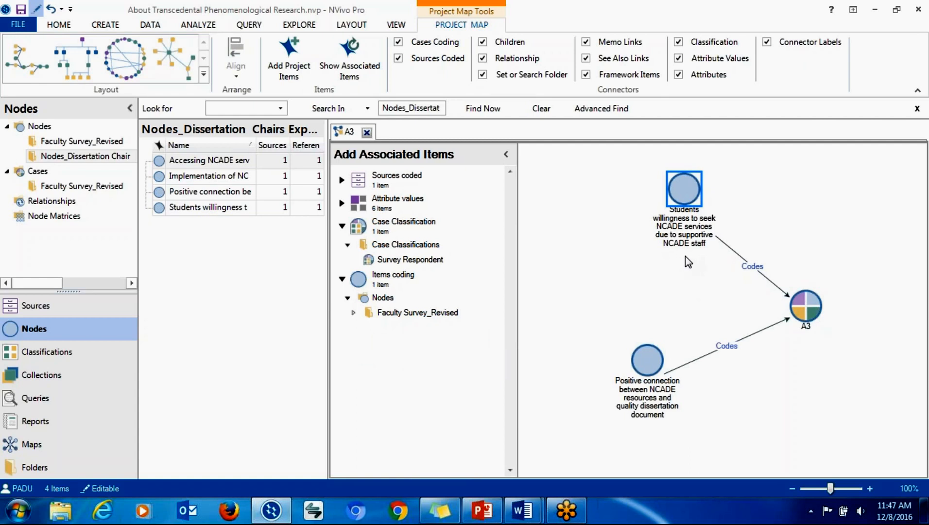
Reposition the students' willingness and positive connection nodes on the map beside case A3.
left_click_drag(639, 384, 627, 340)
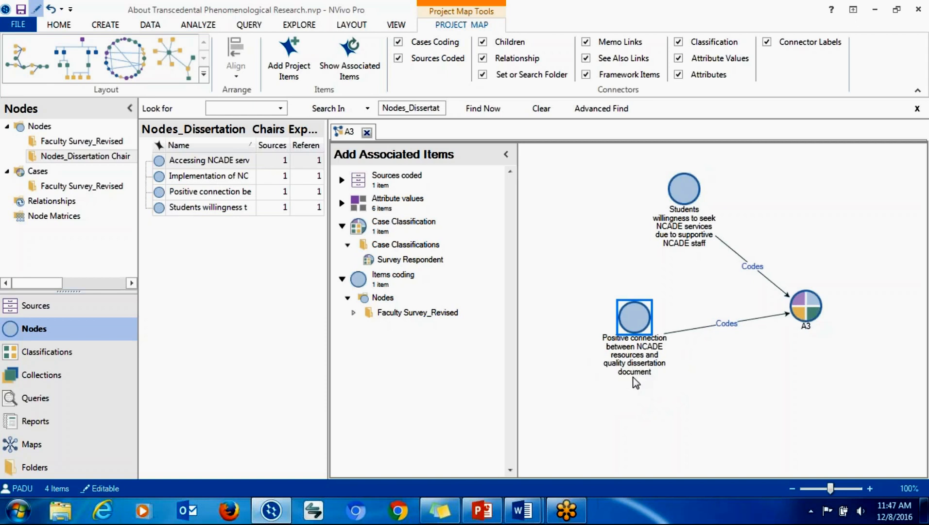
left_click_drag(638, 316, 638, 358)
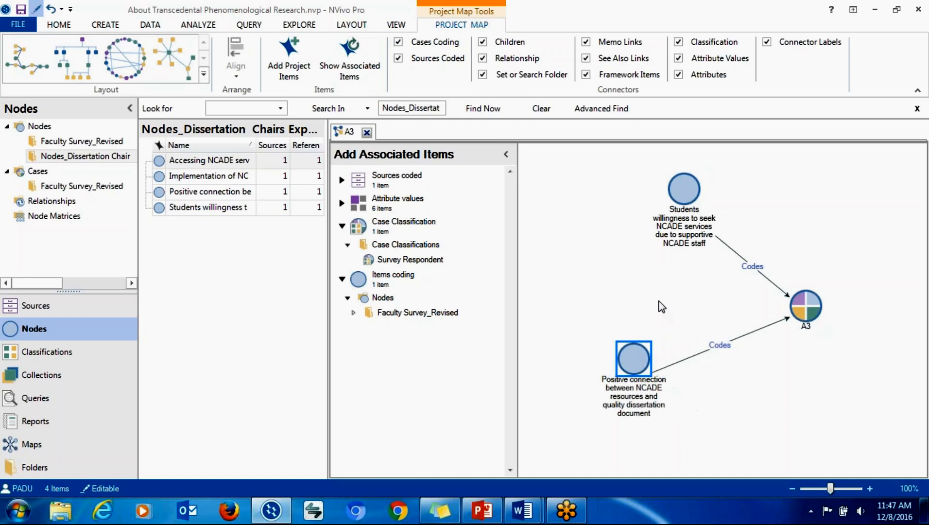
left_click_drag(684, 205, 664, 206)
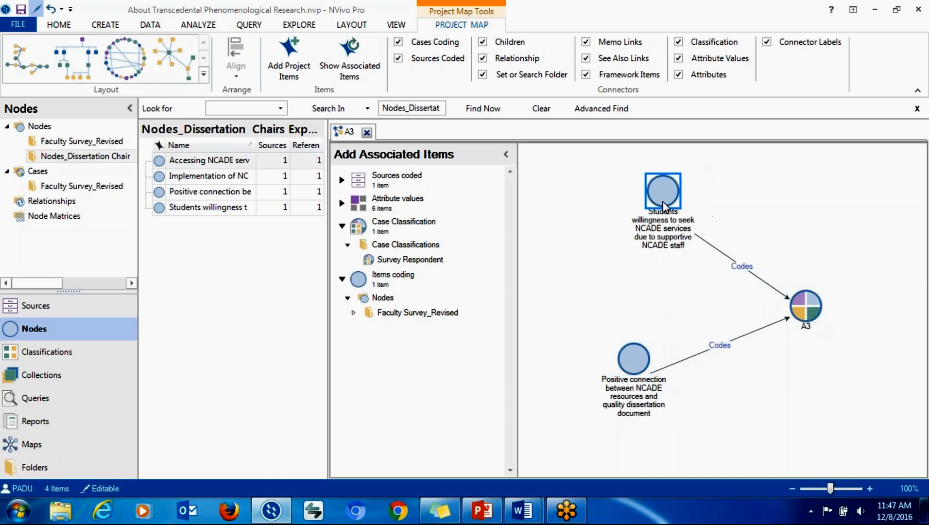
left_click_drag(650, 369, 655, 359)
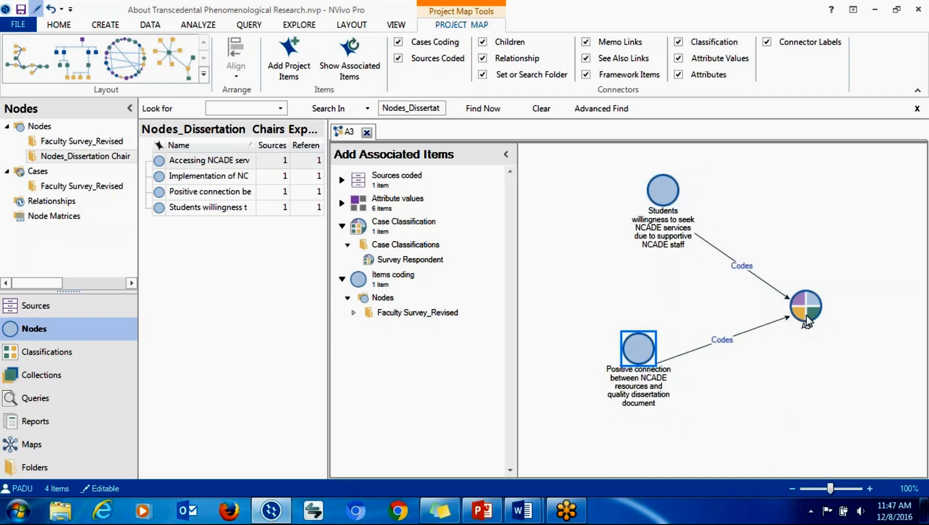
Add case A3's attribute value Dissertation Chair Experience = 7 years to the project map.
left_click(806, 314)
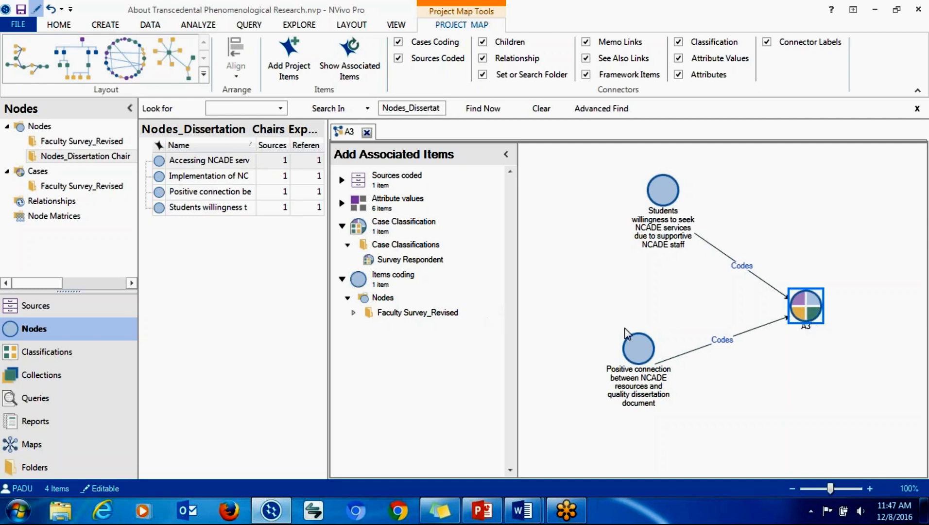
left_click(342, 204)
left_click(353, 236)
left_click(370, 267)
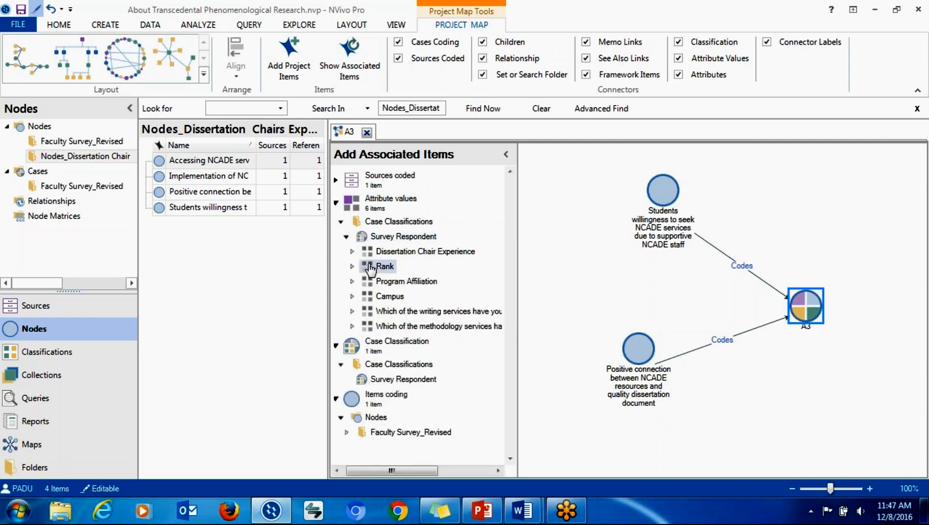
left_click(351, 251)
left_click(386, 275)
left_click_drag(386, 275, 838, 146)
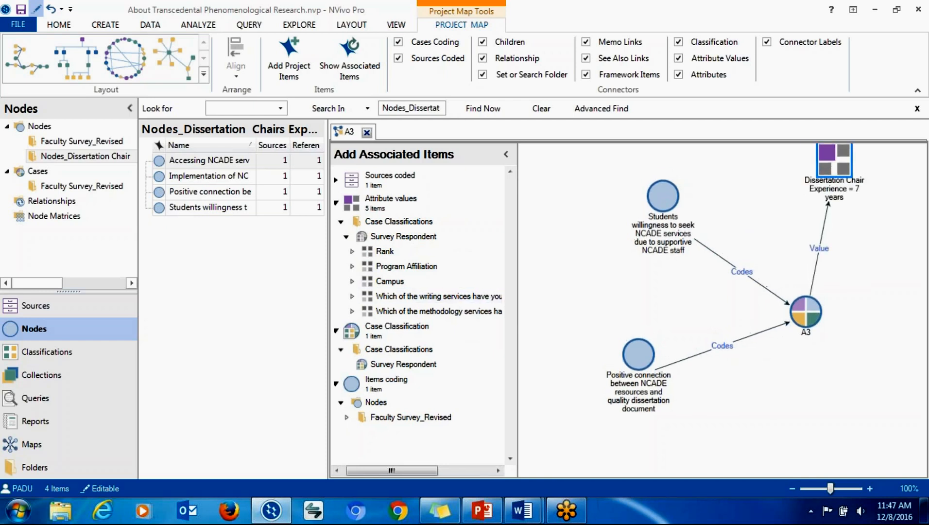
Add the attribute values Program Affiliation = Organizational Leadership PhD and Campus = Chicago to the map, moving the Campus item clear of the others.
left_click(351, 266)
left_click_drag(381, 280, 736, 209)
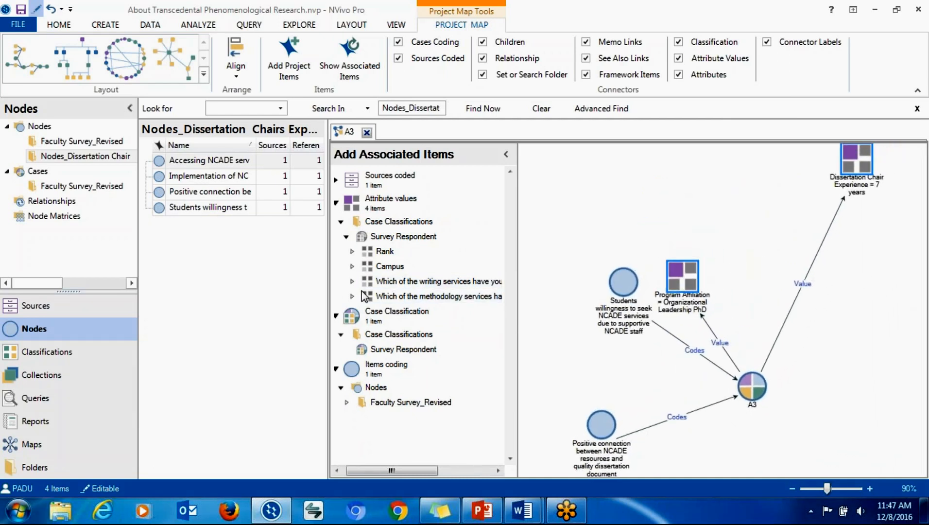
left_click(352, 266)
left_click_drag(395, 281, 644, 228)
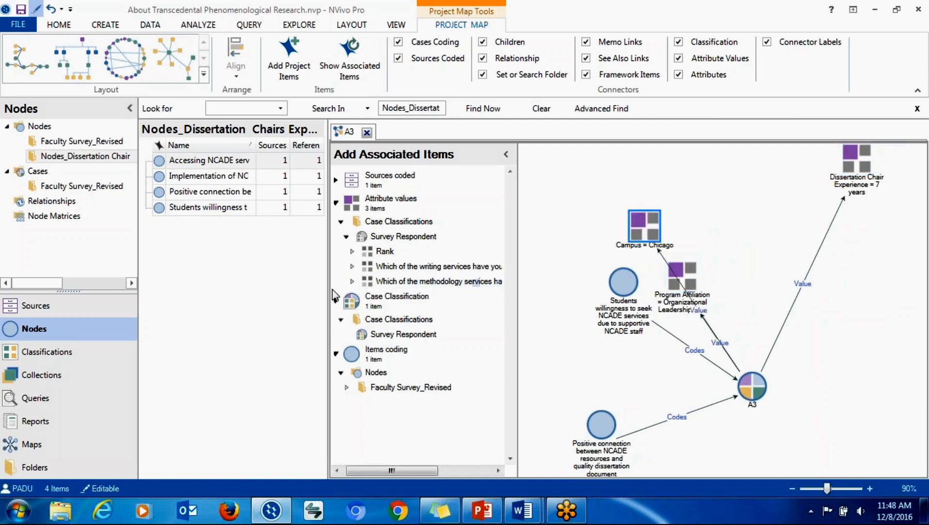
left_click(352, 281)
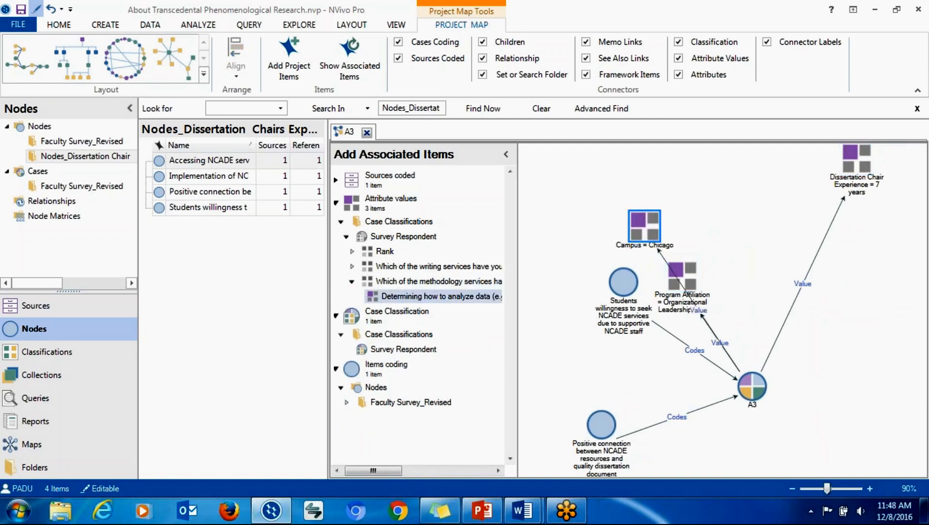
left_click_drag(652, 224, 726, 213)
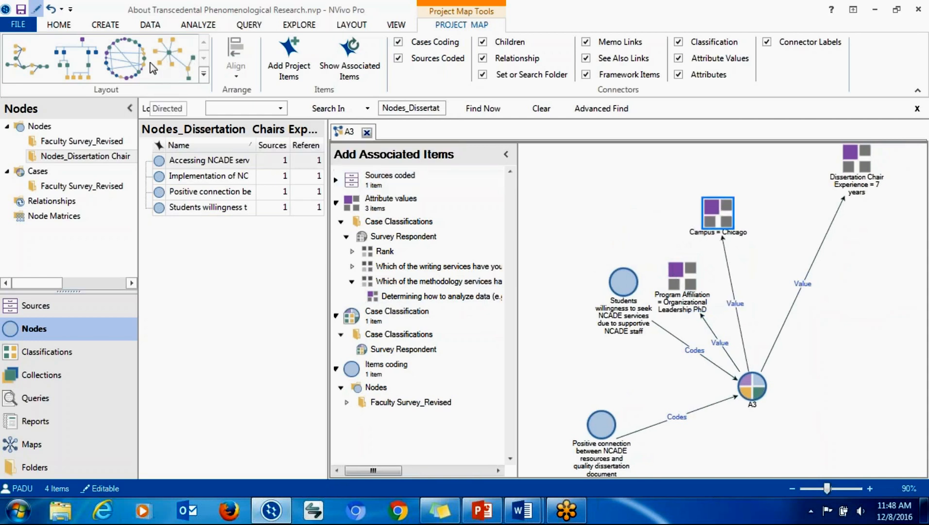
Apply the top-down tree layout to the map and move the positive connection node out to the side of case A3.
left_click(87, 70)
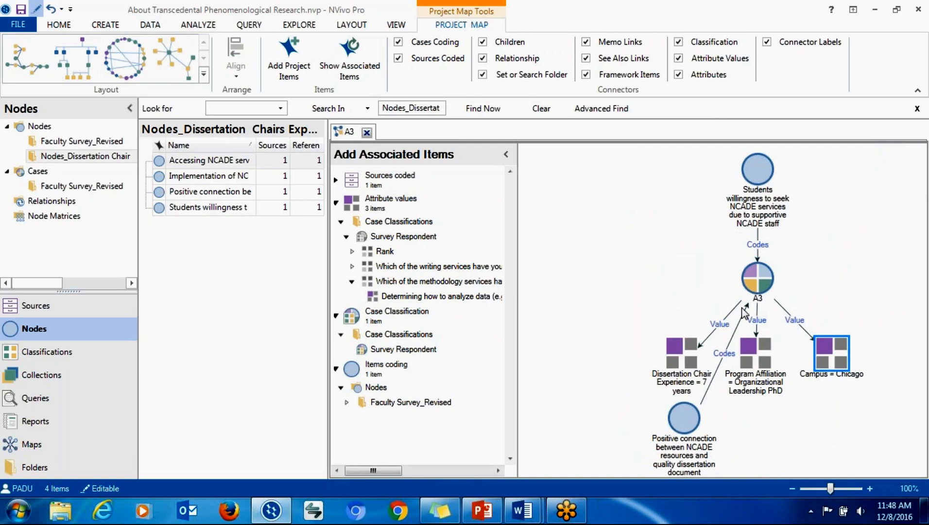
left_click_drag(690, 422, 620, 270)
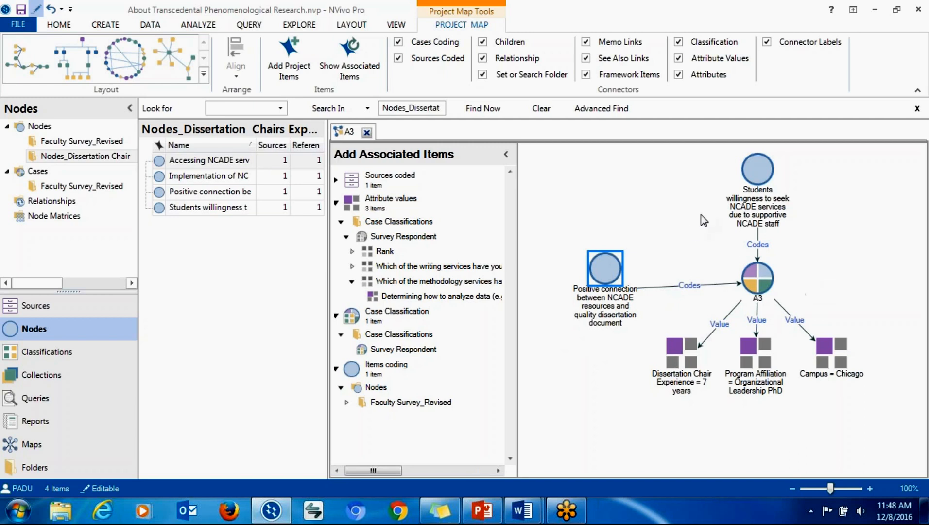
left_click(750, 191)
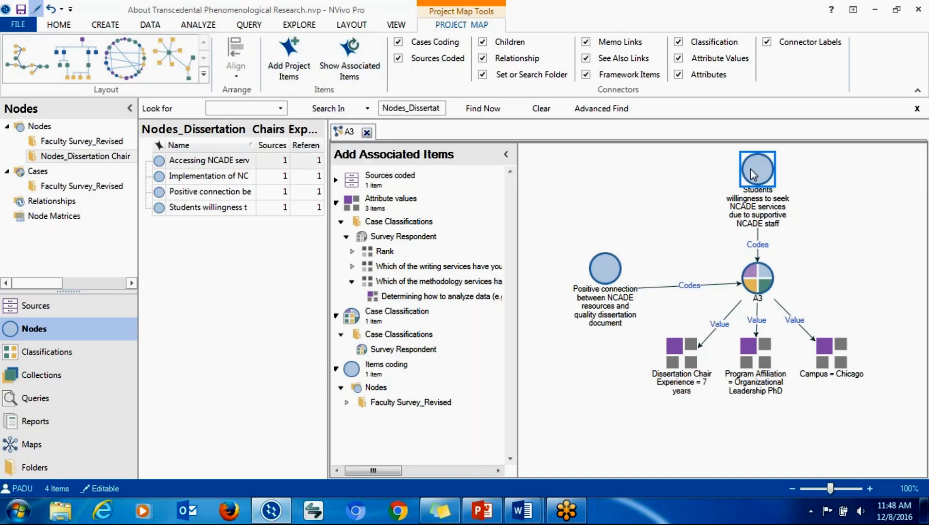
Move the students' willingness node diagonally above case A3 on the project map, away from its place directly over the case.
left_click_drag(753, 174, 668, 189)
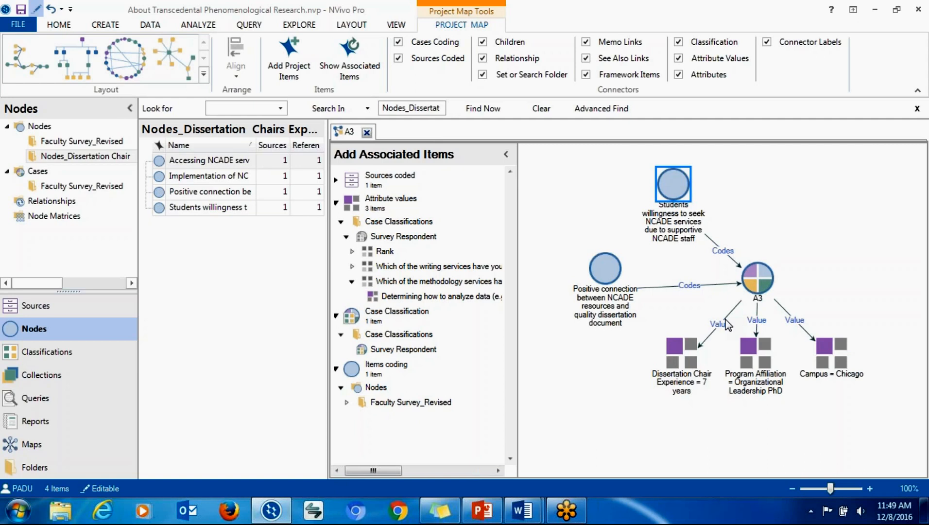
left_click(918, 321)
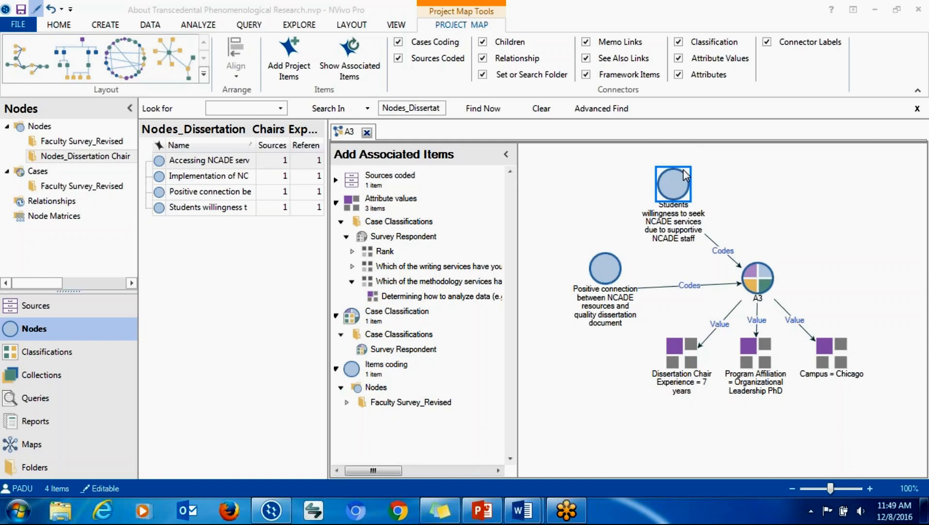
Set up a word frequency query limited to the Nodes_Dissertation Chairs Experiences folder under Nodes.
left_click(249, 27)
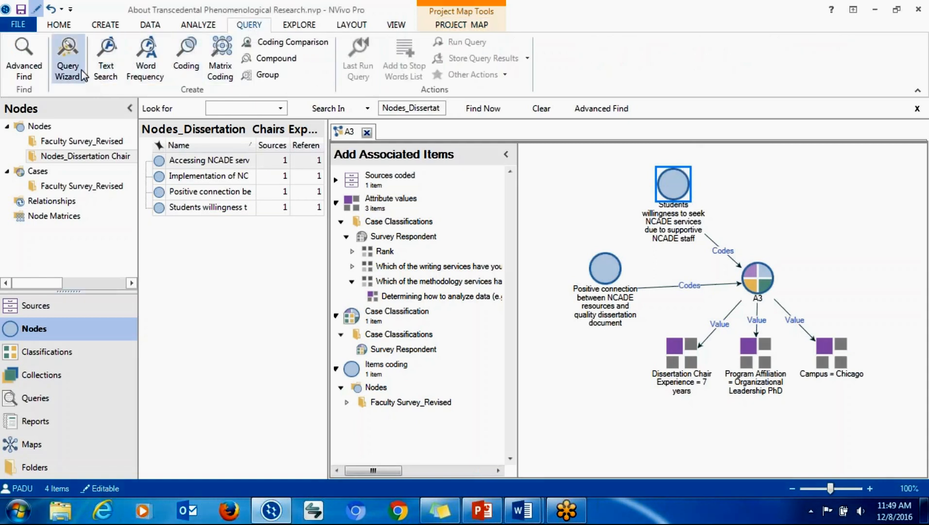
left_click(105, 68)
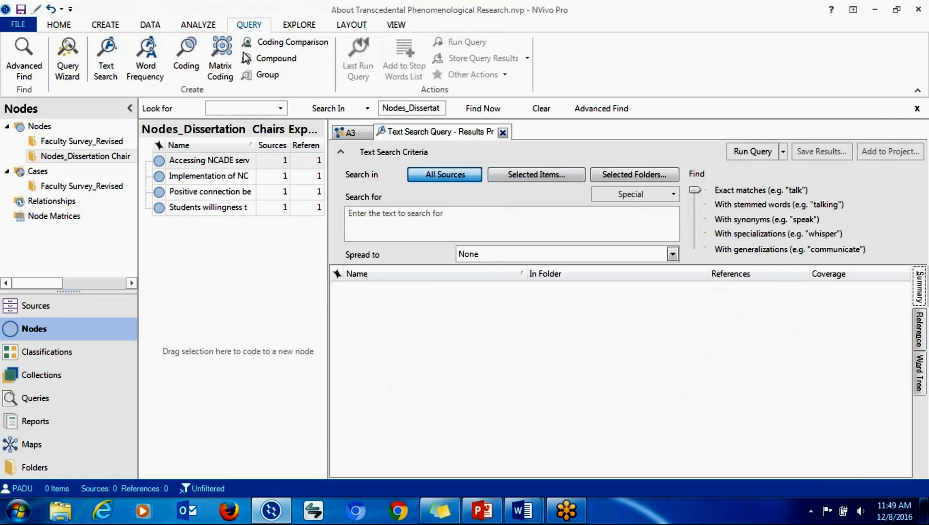
left_click(155, 62)
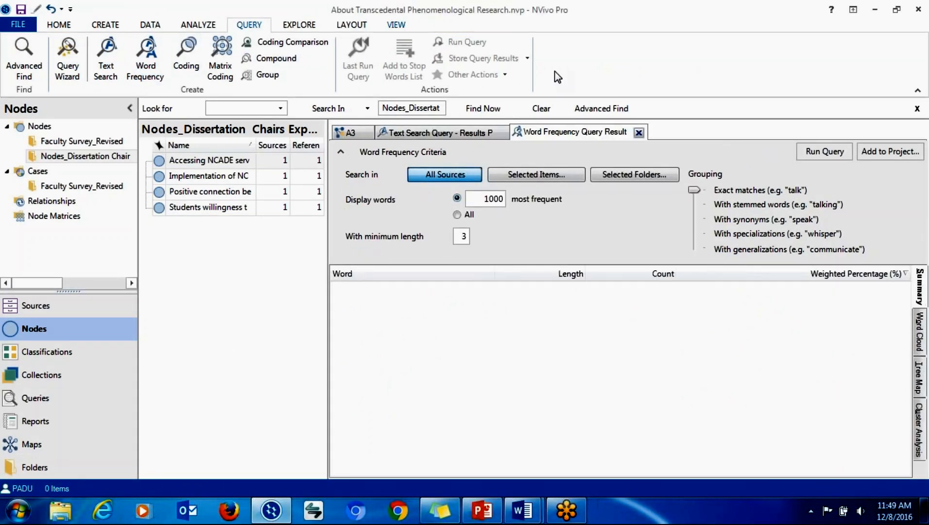
left_click(605, 173)
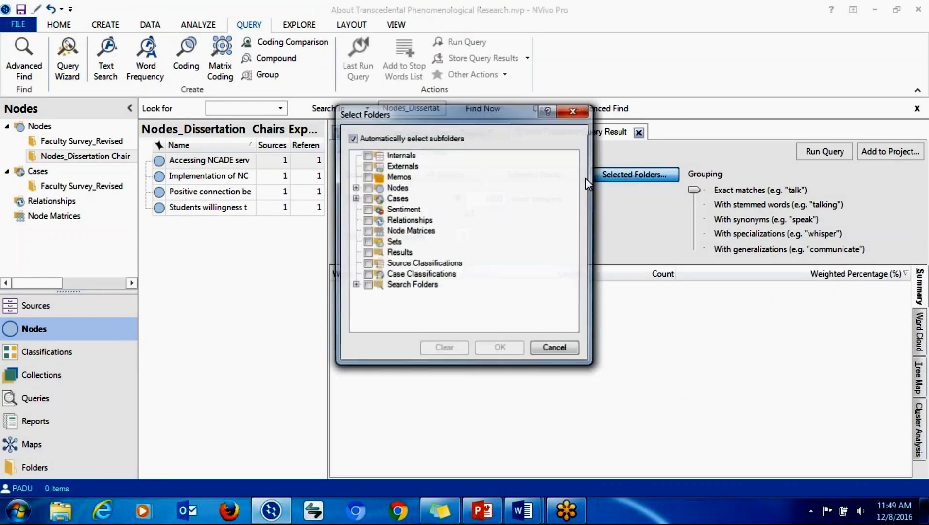
left_click(355, 187)
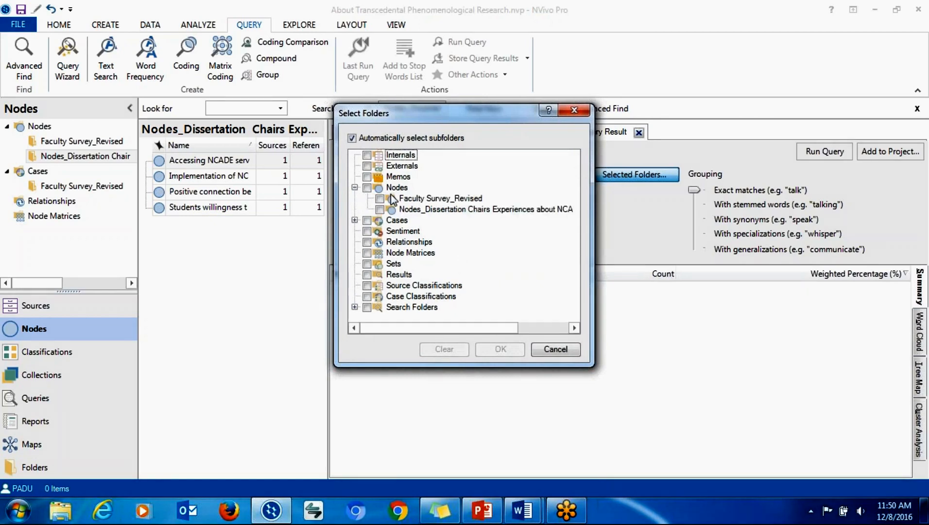
left_click(412, 209)
left_click(380, 209)
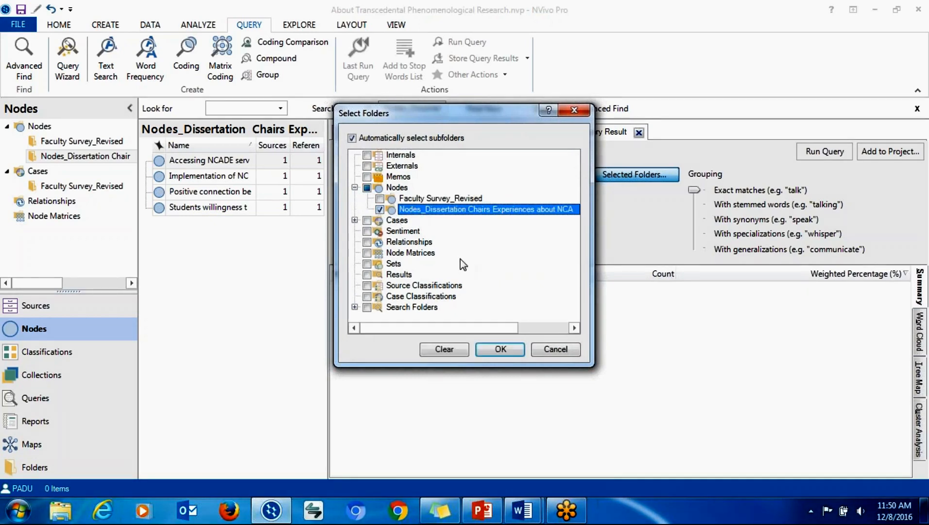
left_click(500, 348)
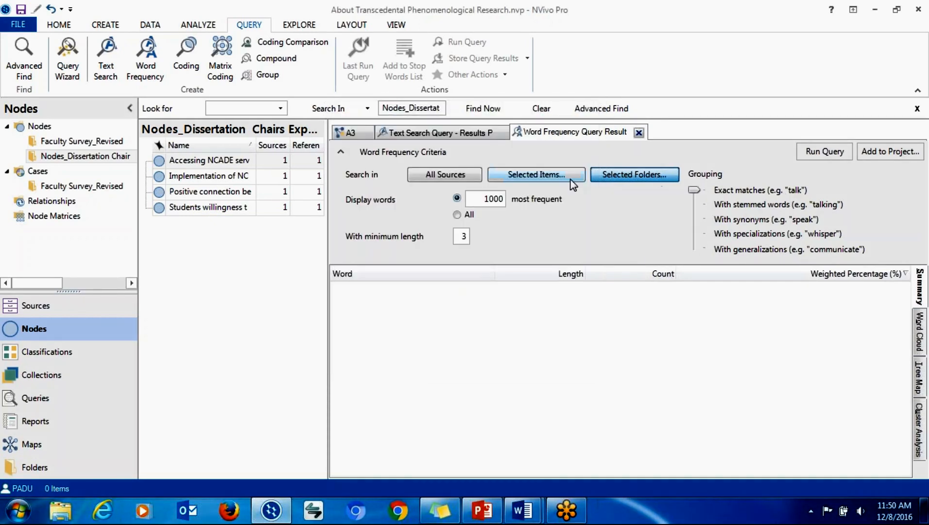
Run the word frequency query with stemmed words grouped and display the result as a word cloud in a colourful white-background style.
left_click_drag(698, 188, 698, 204)
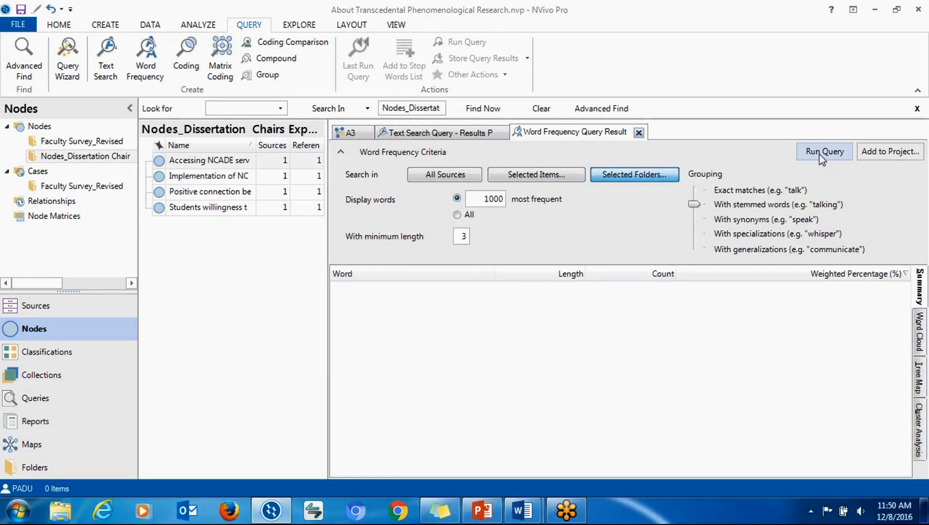
left_click(814, 152)
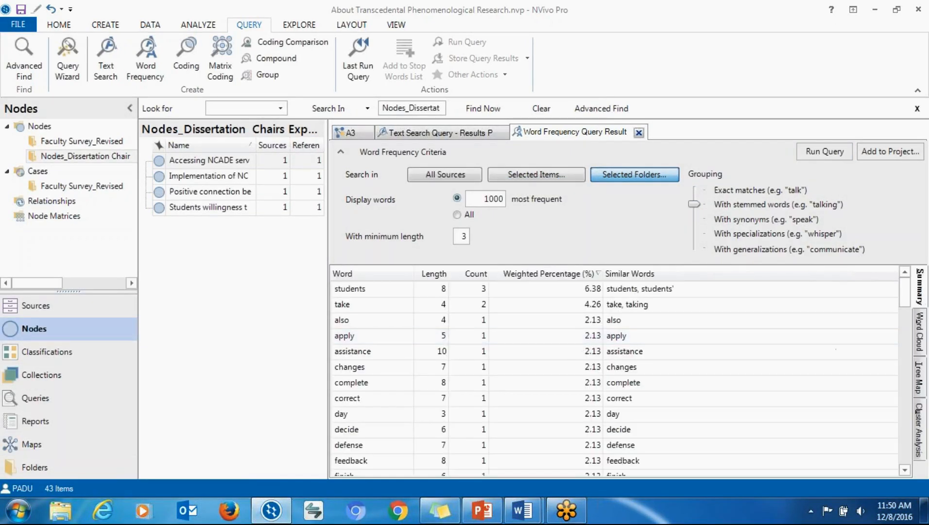
left_click(919, 332)
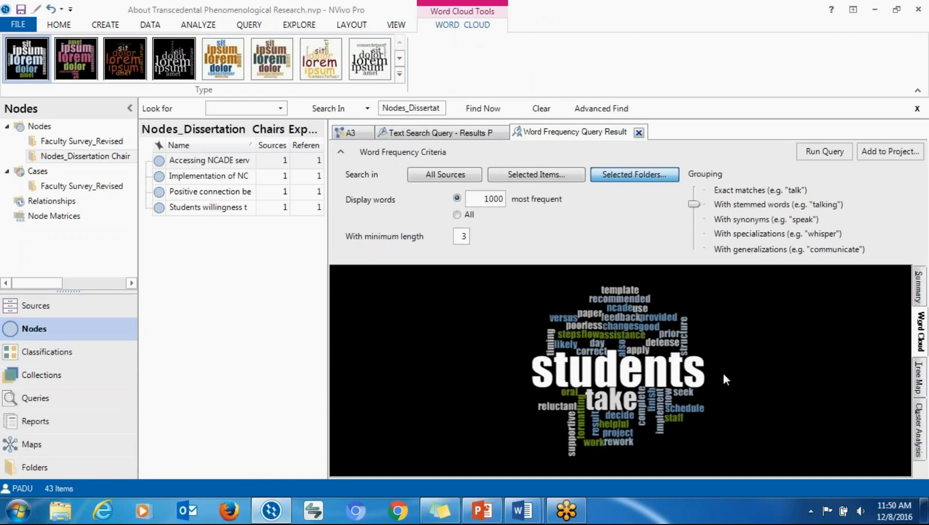
left_click(330, 58)
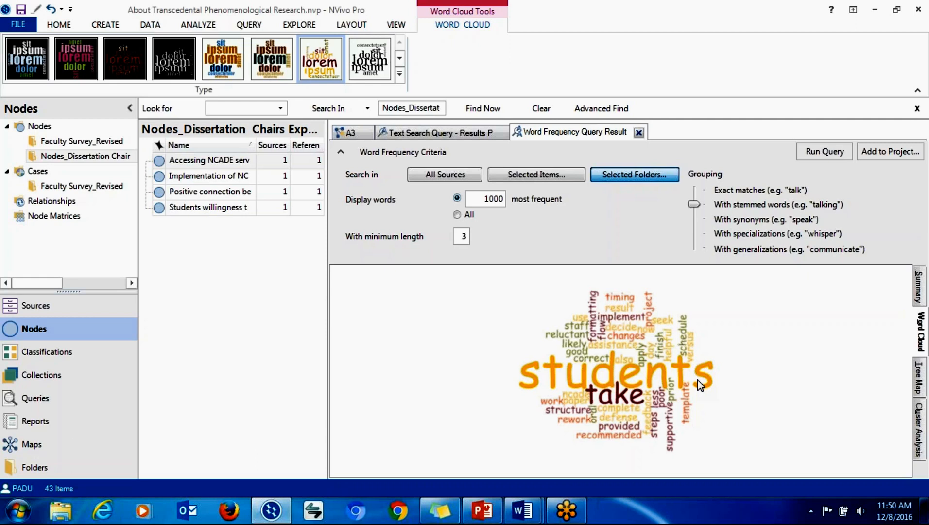
Revisit the text search query and the A3 project map, and return to the word cloud.
left_click(454, 131)
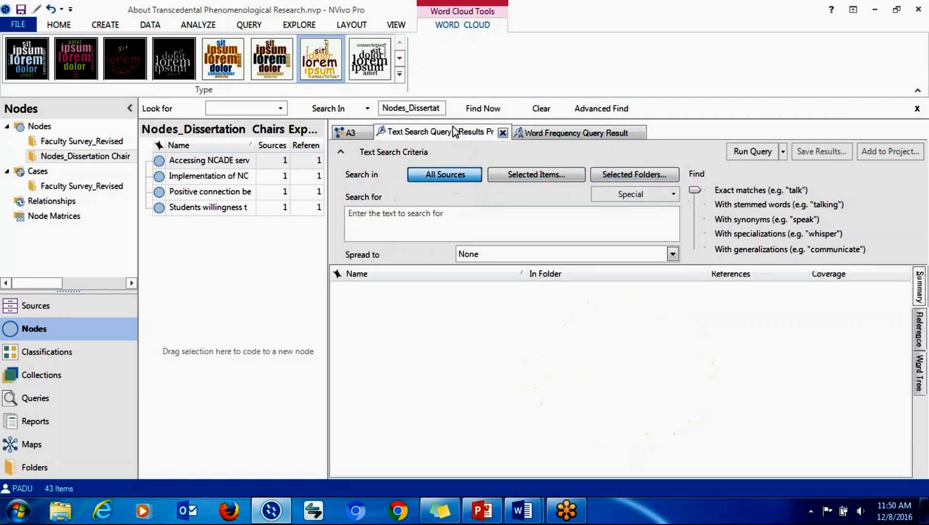
left_click(358, 135)
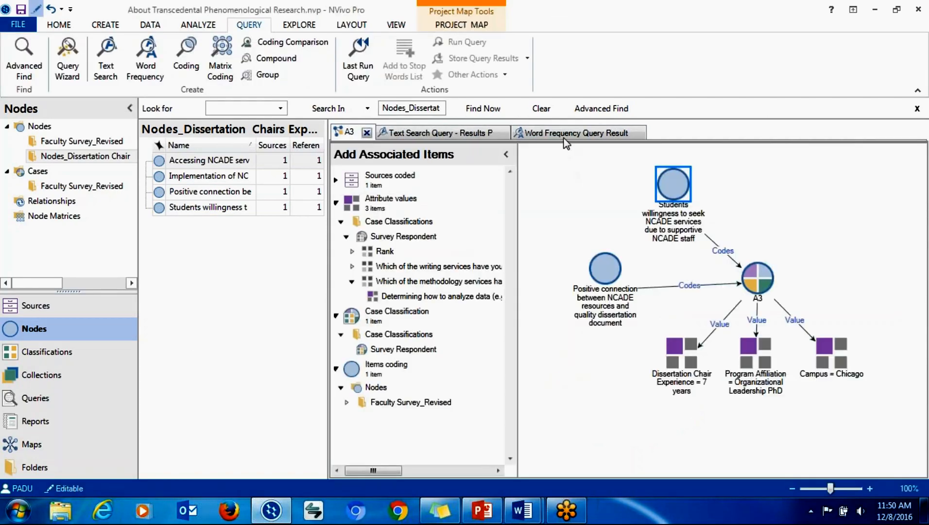
left_click(562, 138)
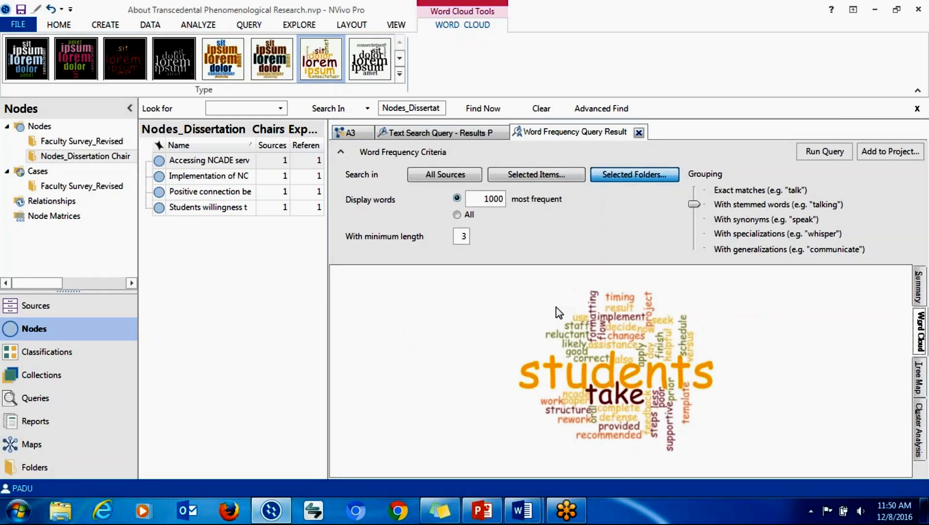
Uncover PowerPoint's Stage 3: Imaginative variation slide to review it, and return to the NVivo window at full size.
left_click_drag(540, 18, 482, 93)
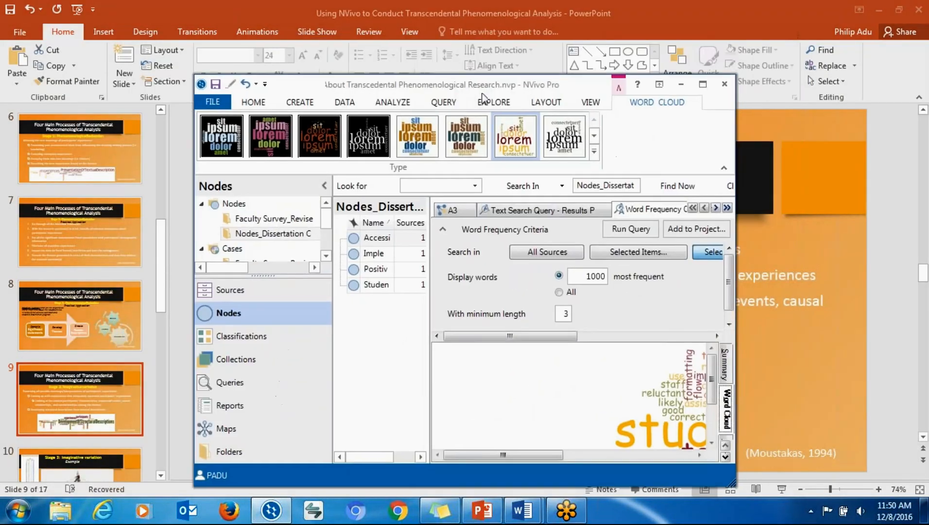
left_click(702, 85)
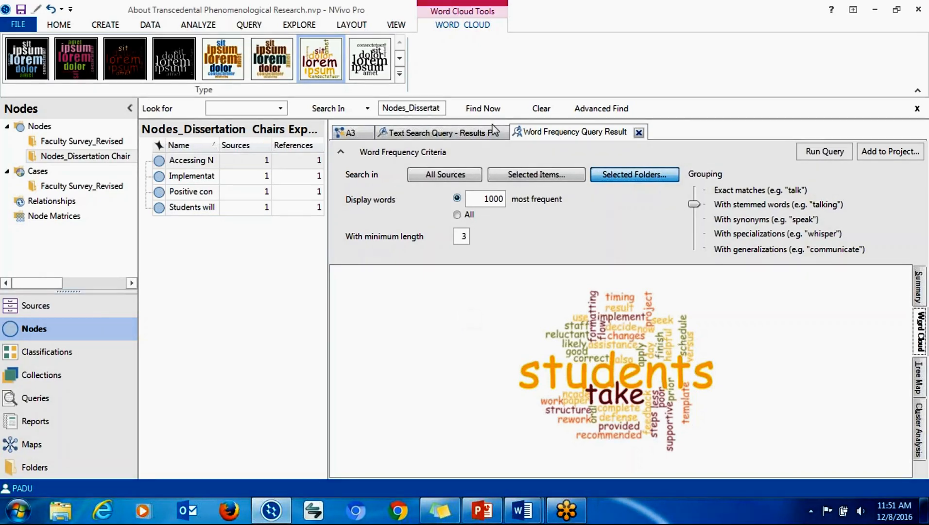
double_click(520, 10)
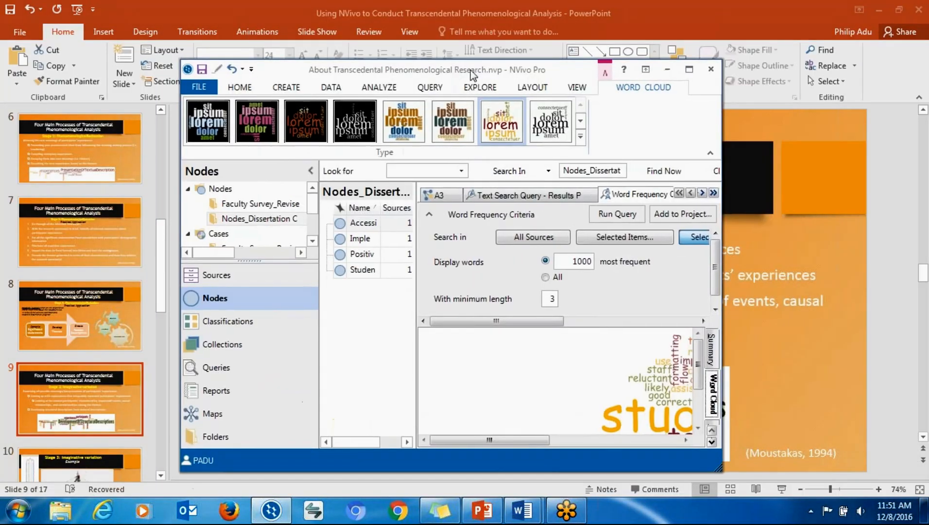
left_click(688, 71)
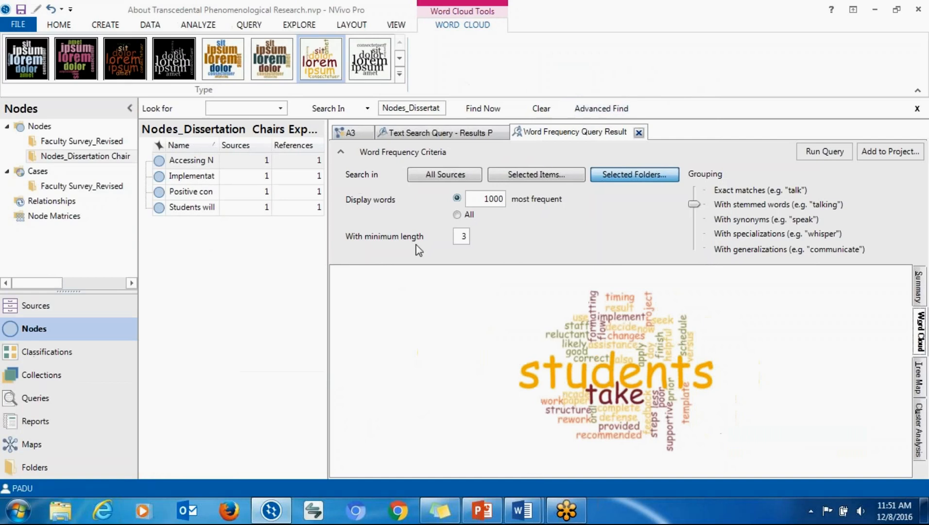
left_click_drag(546, 12, 572, 97)
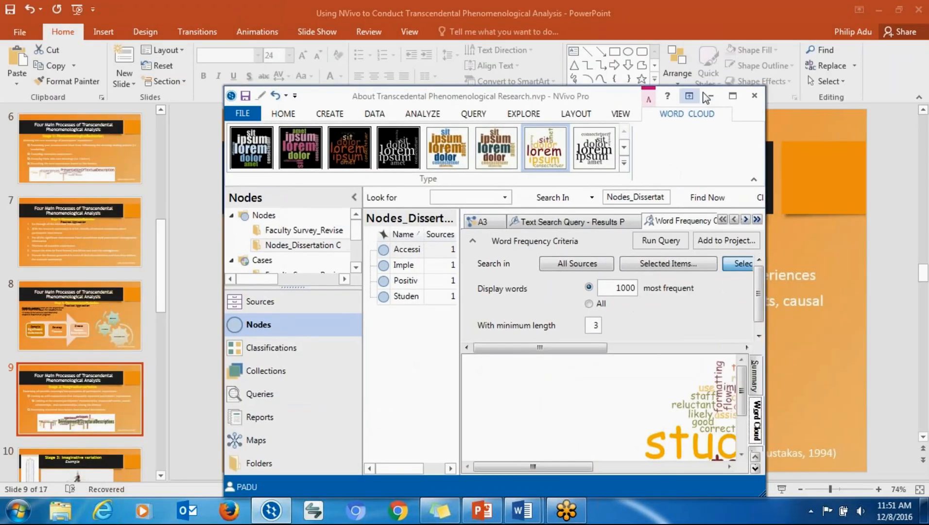
left_click(702, 100)
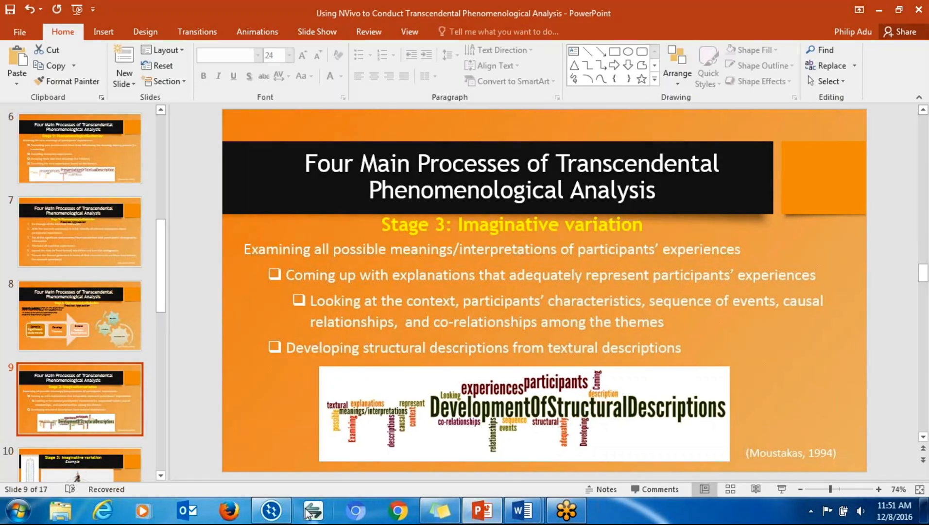
left_click(271, 511)
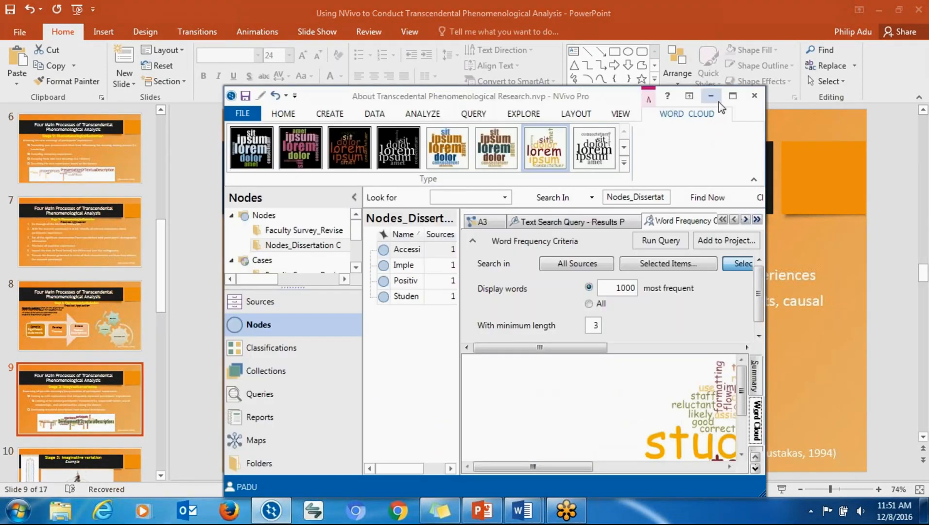
left_click(732, 96)
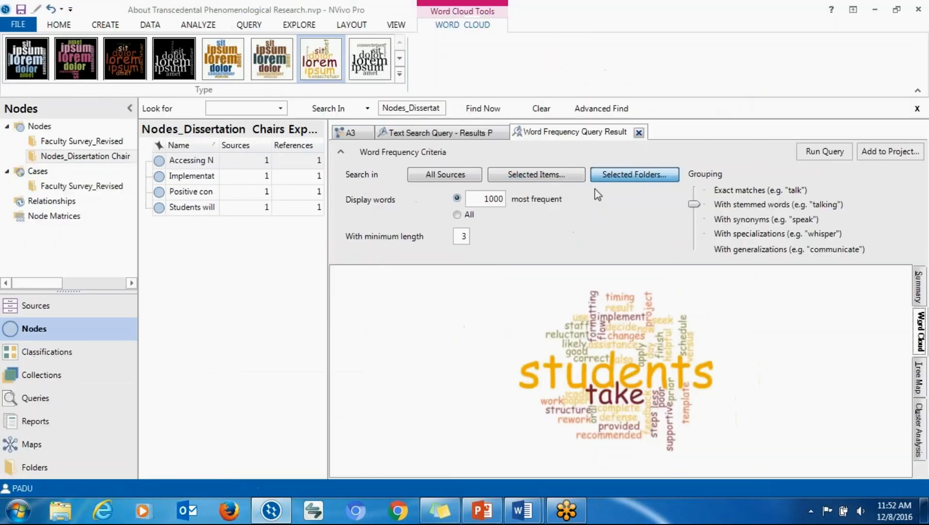
Close the word frequency results, the text search query and the A3 project map.
left_click(638, 132)
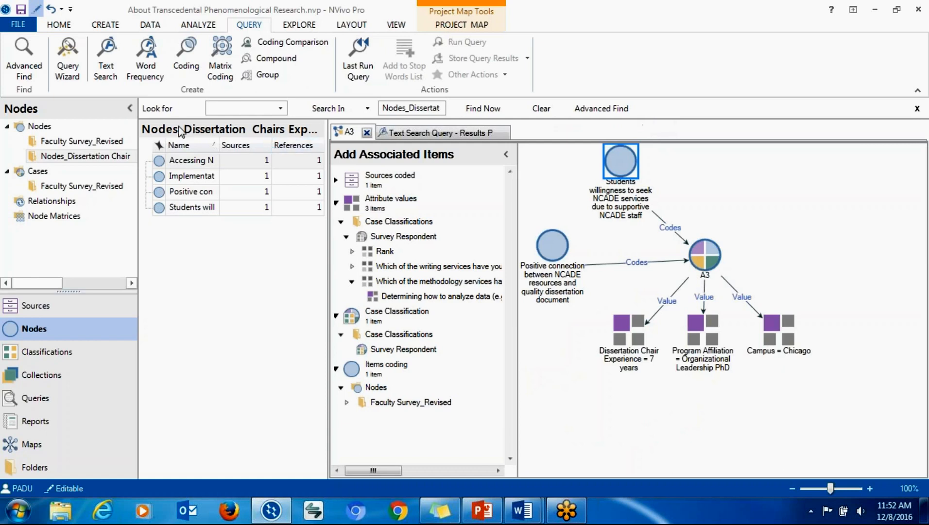
left_click(305, 26)
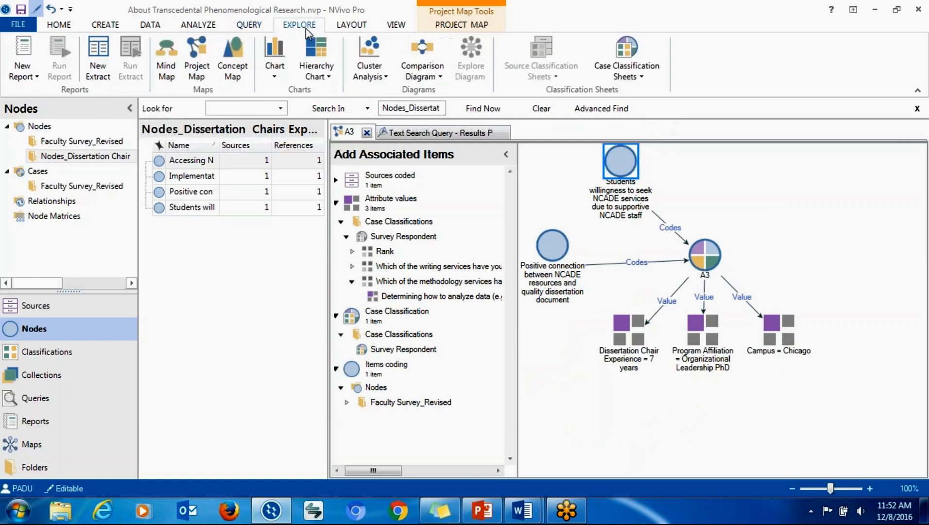
left_click(501, 132)
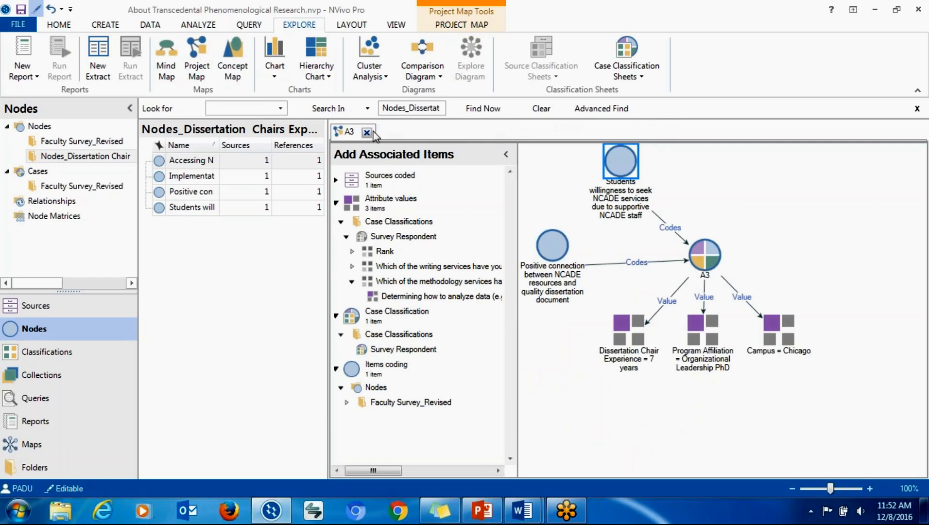
left_click(367, 132)
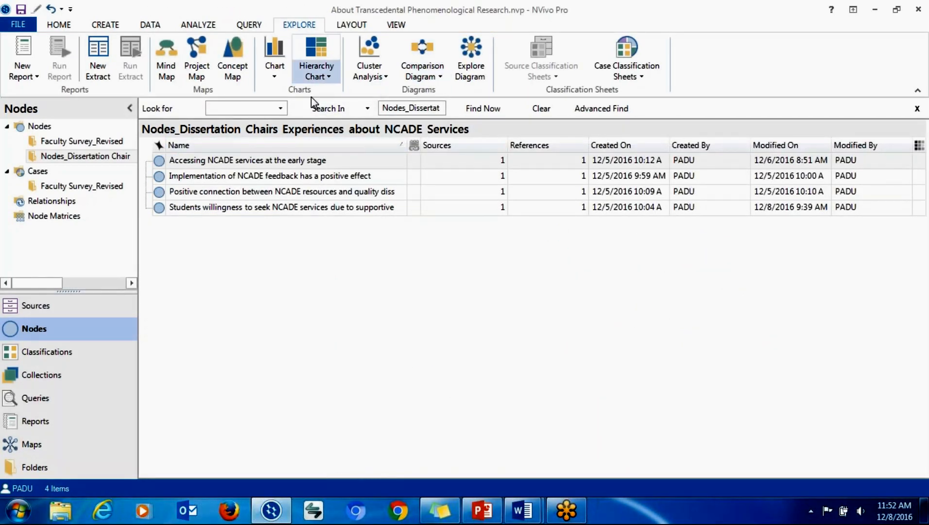
Start a cluster analysis and choose nodes as the type of item to cluster.
left_click(374, 70)
left_click(377, 96)
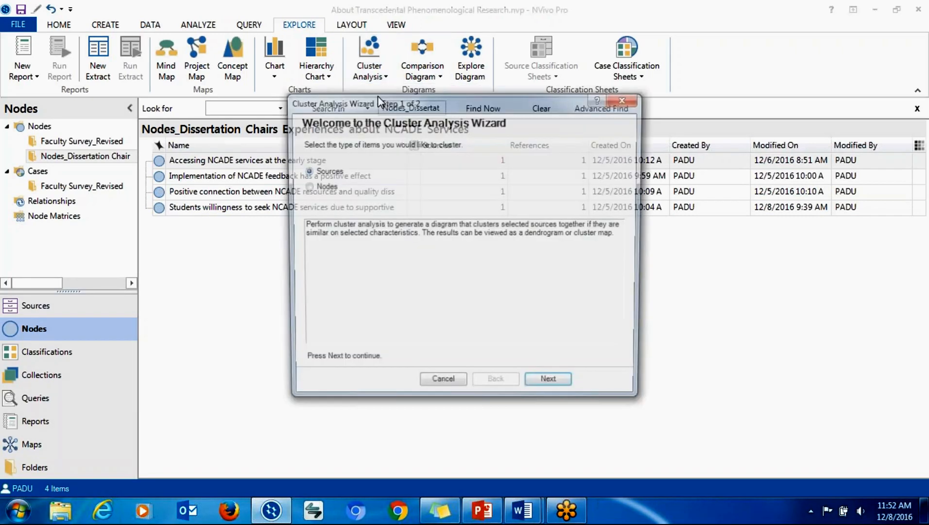
left_click(305, 187)
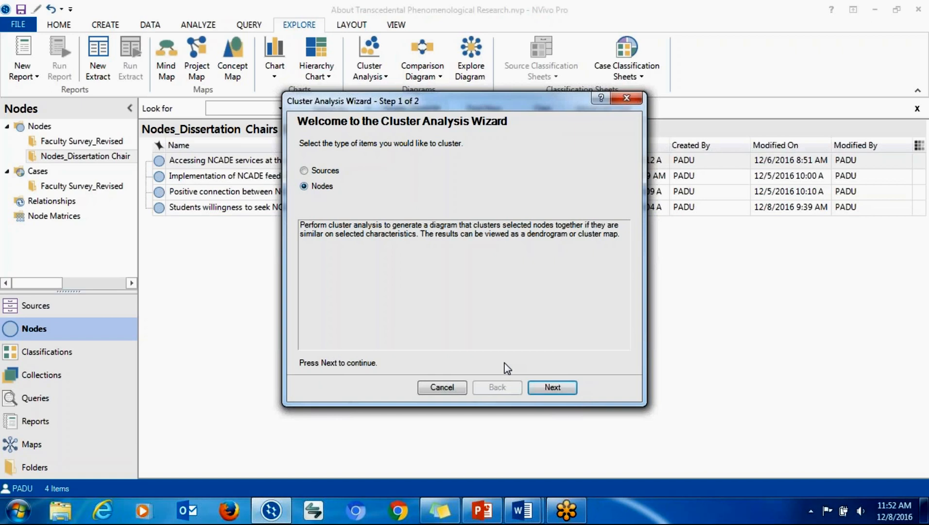
left_click(539, 387)
Select all four theme nodes in the Nodes_Dissertation Chairs folder for the cluster analysis.
left_click(600, 167)
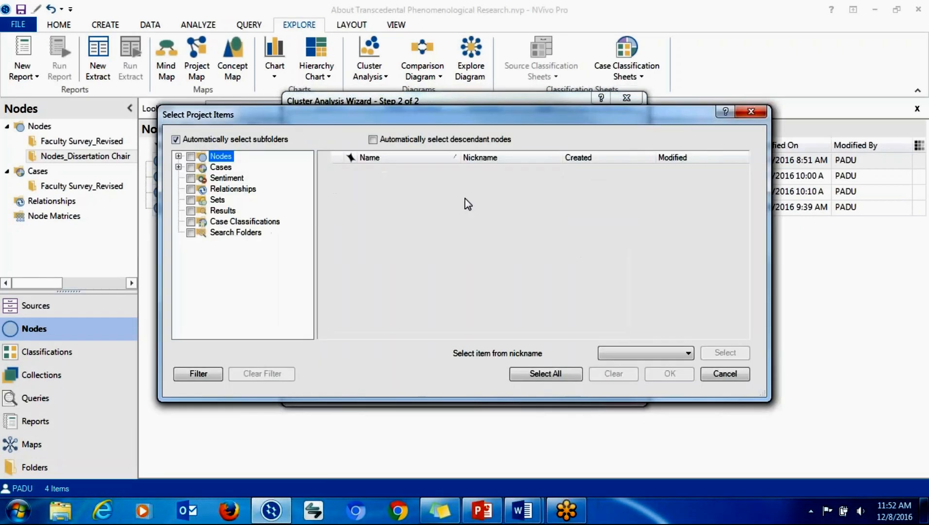
left_click(178, 156)
left_click(233, 178)
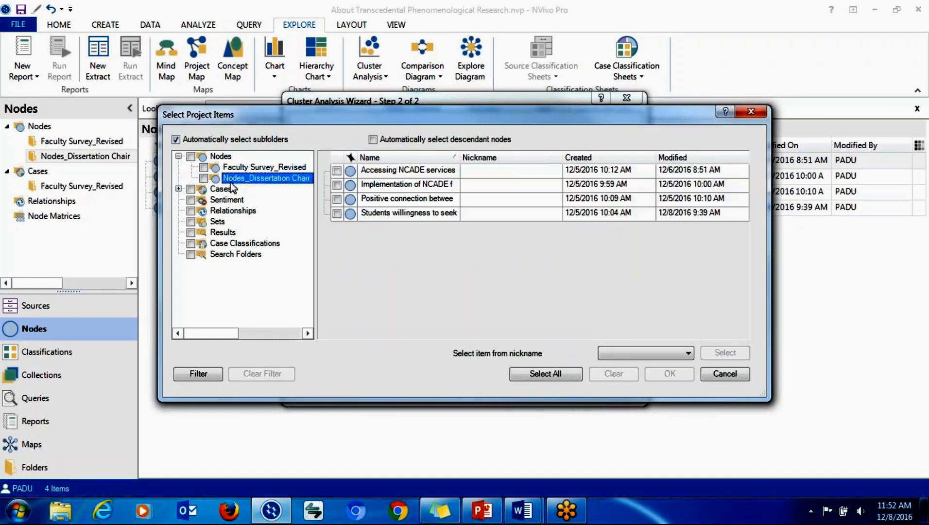
left_click(337, 170)
left_click(337, 184)
left_click(337, 199)
left_click(336, 214)
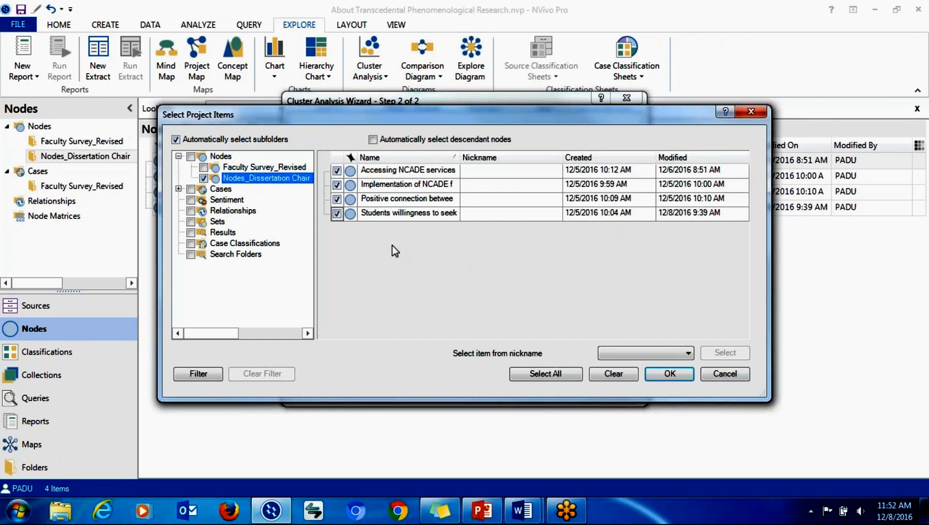
left_click(666, 373)
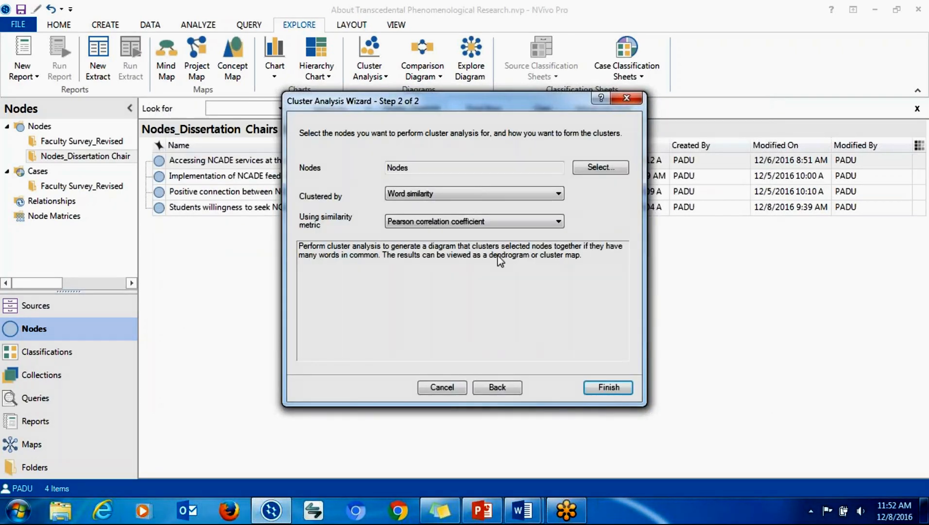
Cluster the selected nodes by coding similarity using Jaccard's coefficient and generate the diagram.
left_click(516, 190)
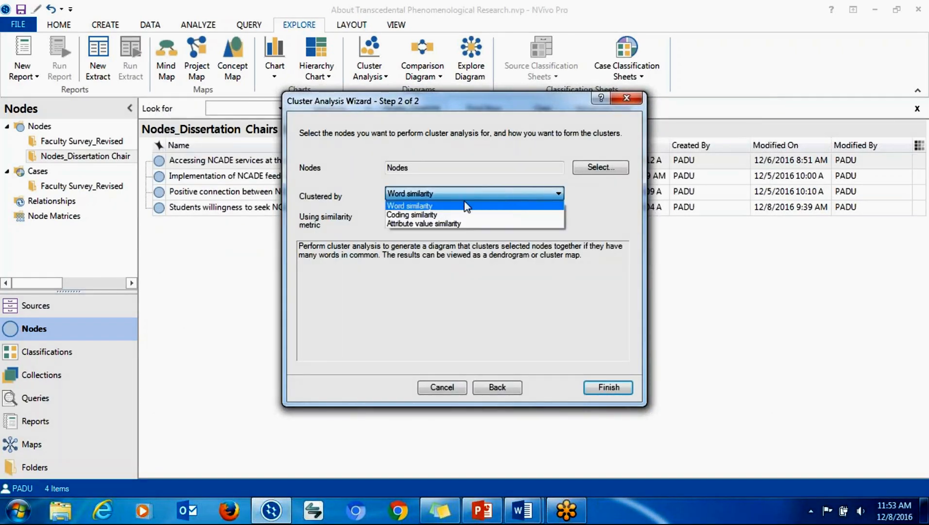
left_click(421, 214)
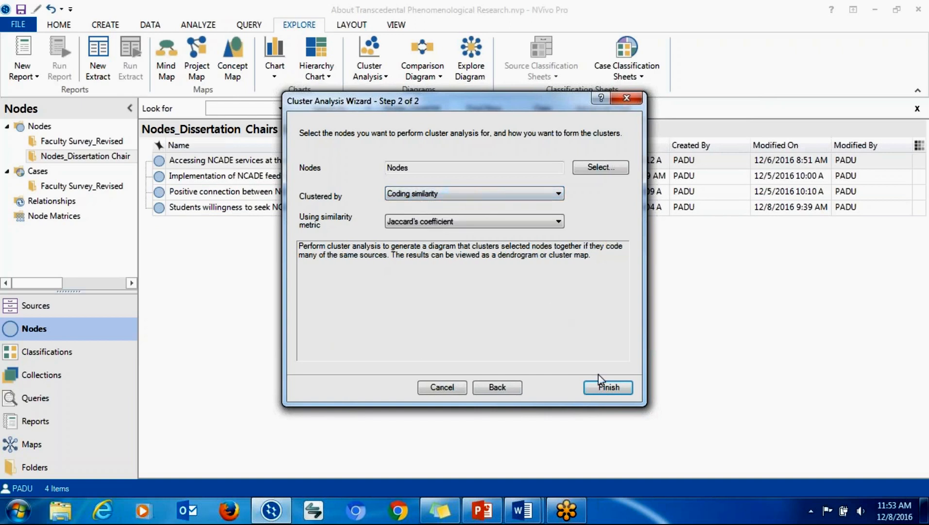
left_click(604, 388)
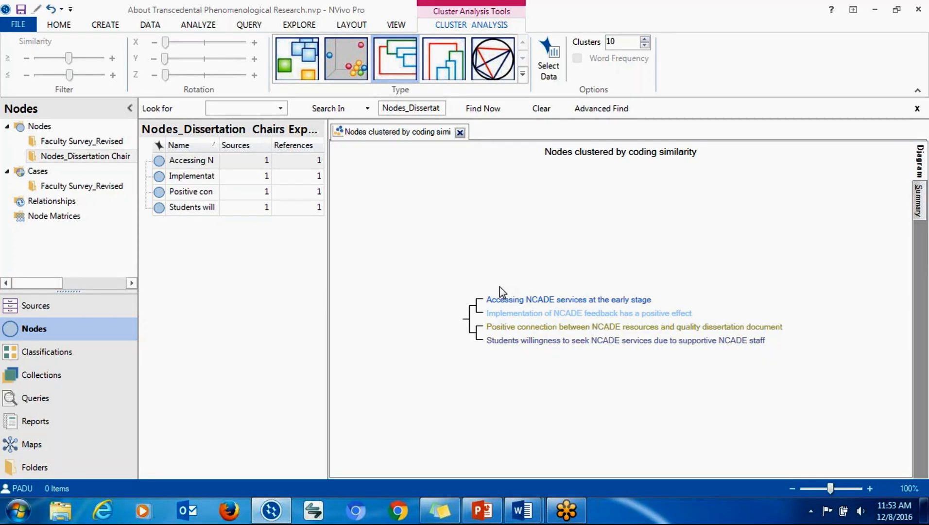
Switch to PowerPoint to continue the presentation from the Stage 3: Imaginative variation slide.
left_click(482, 510)
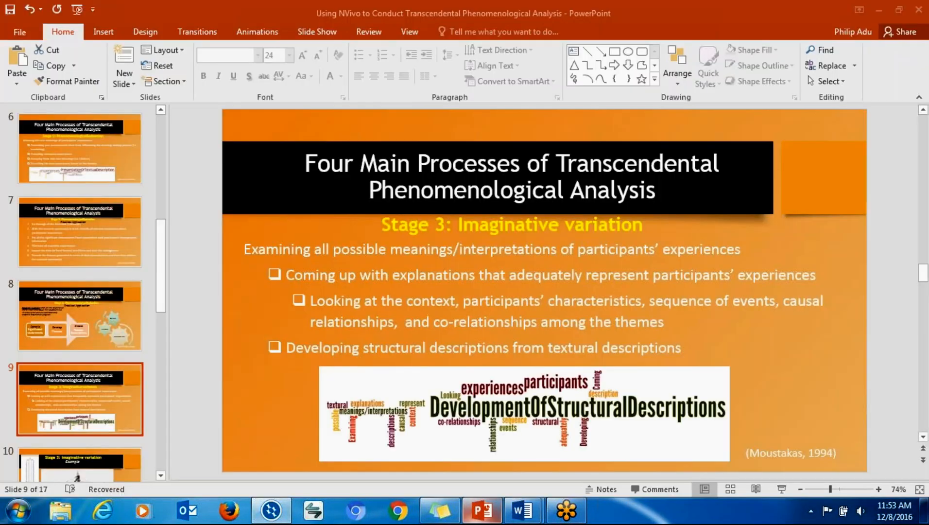